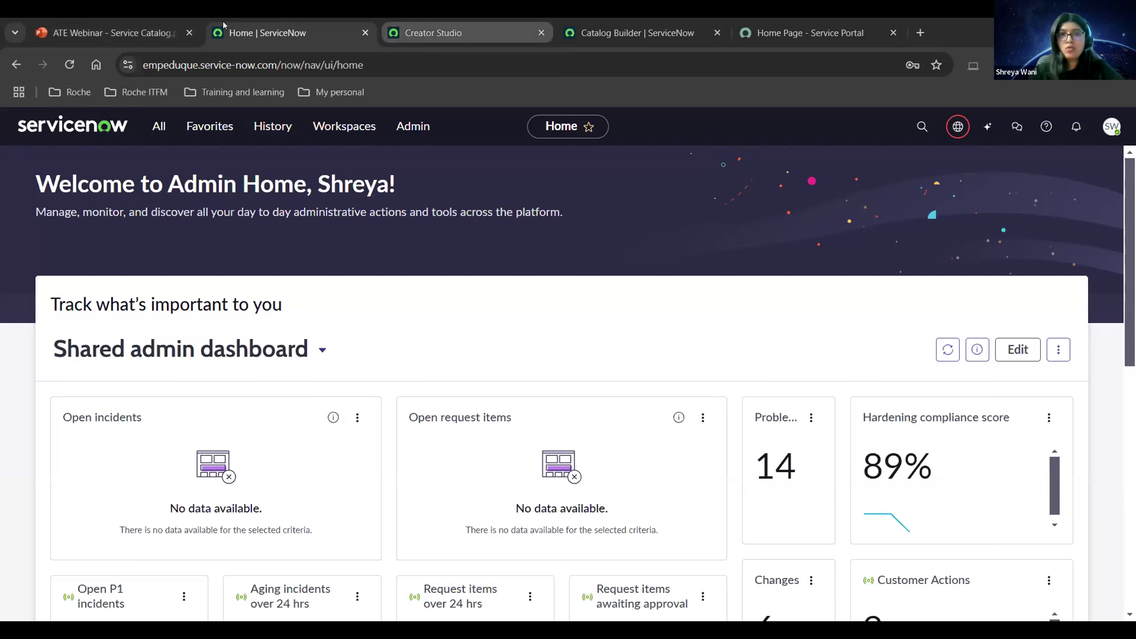
Open the Work from home request app, review its portal preview, and start editing the form.
key(ctrl+Tab)
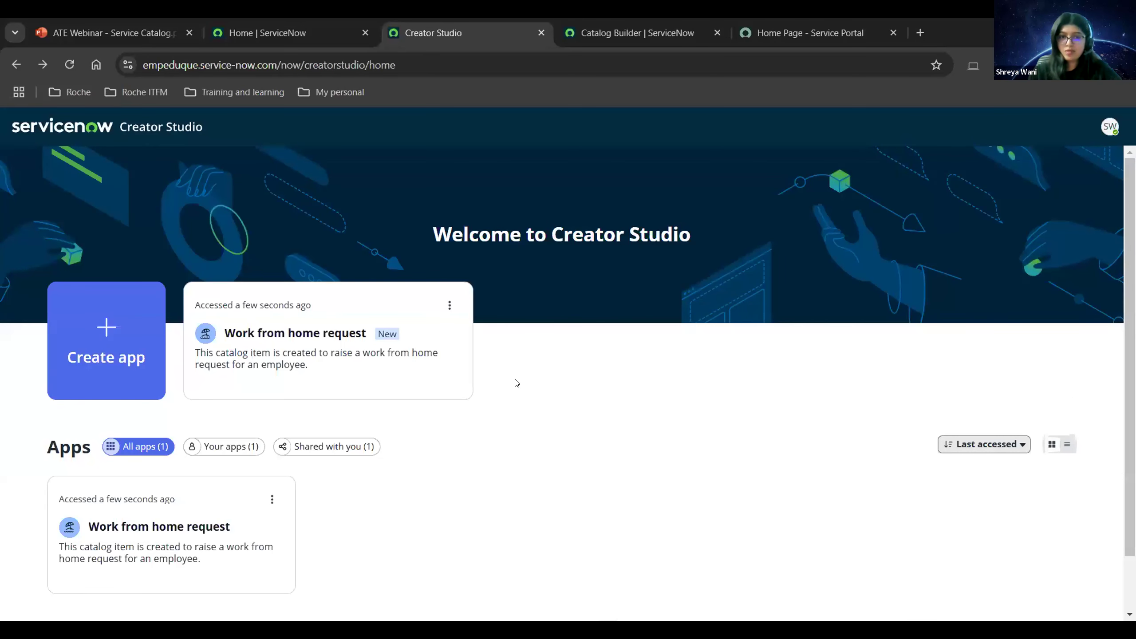
scroll(490, 396, down, 2)
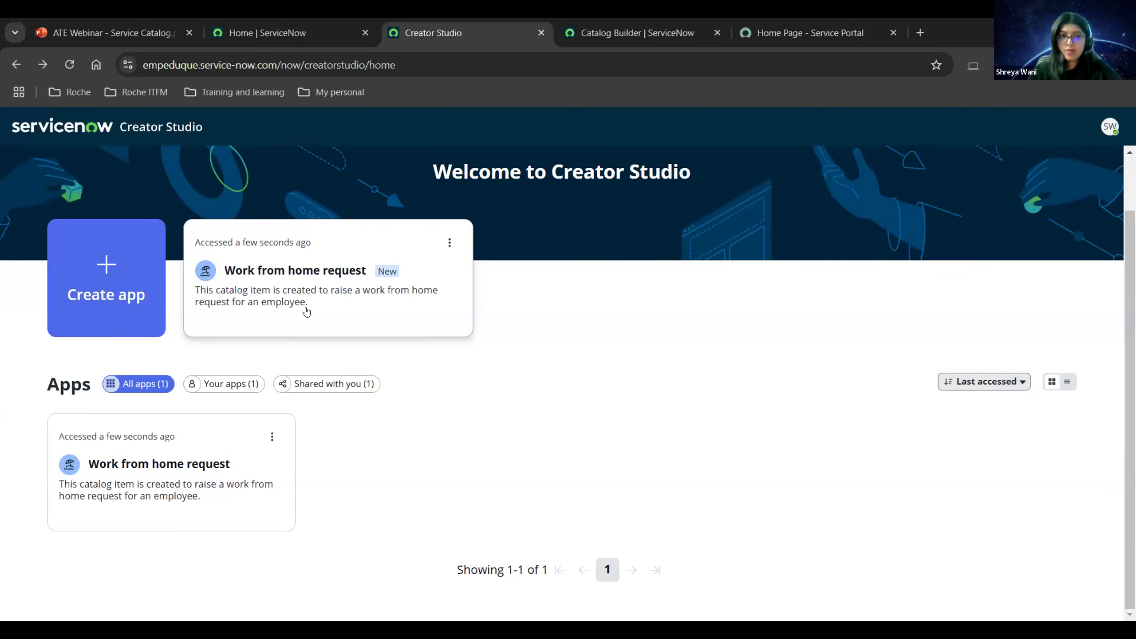
scroll(560, 384, up, 2)
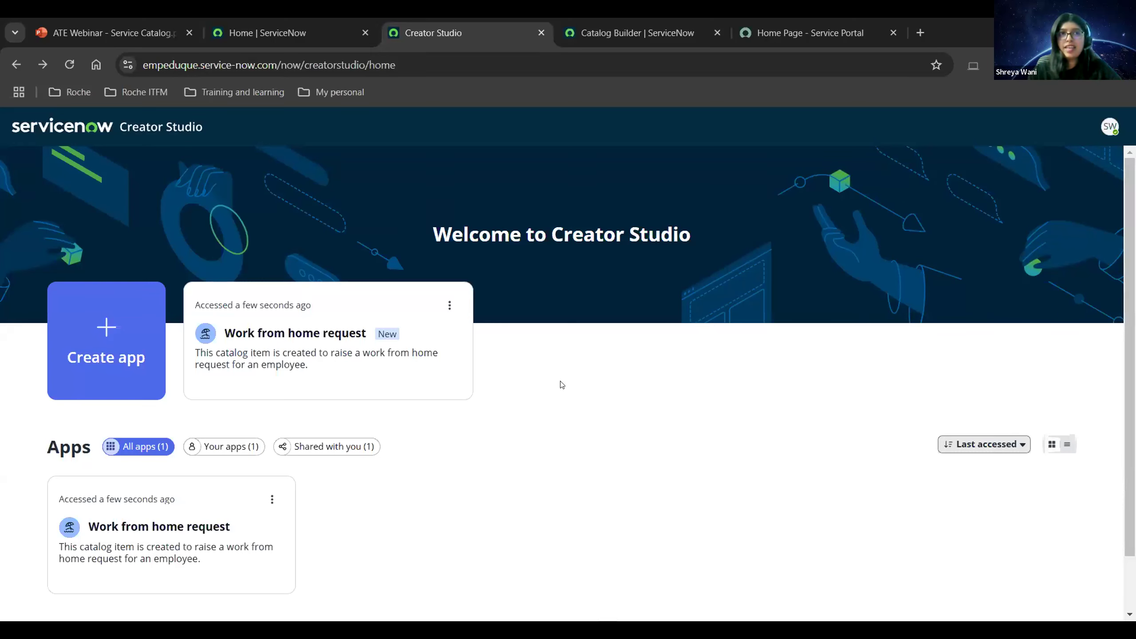
click(403, 356)
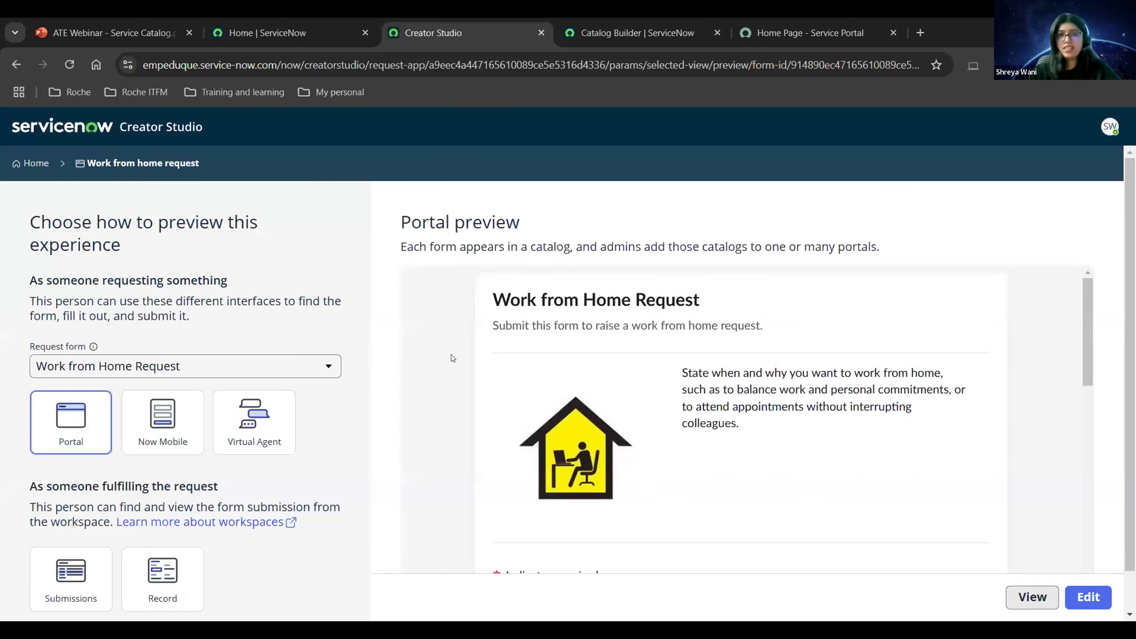
scroll(452, 358, down, 2)
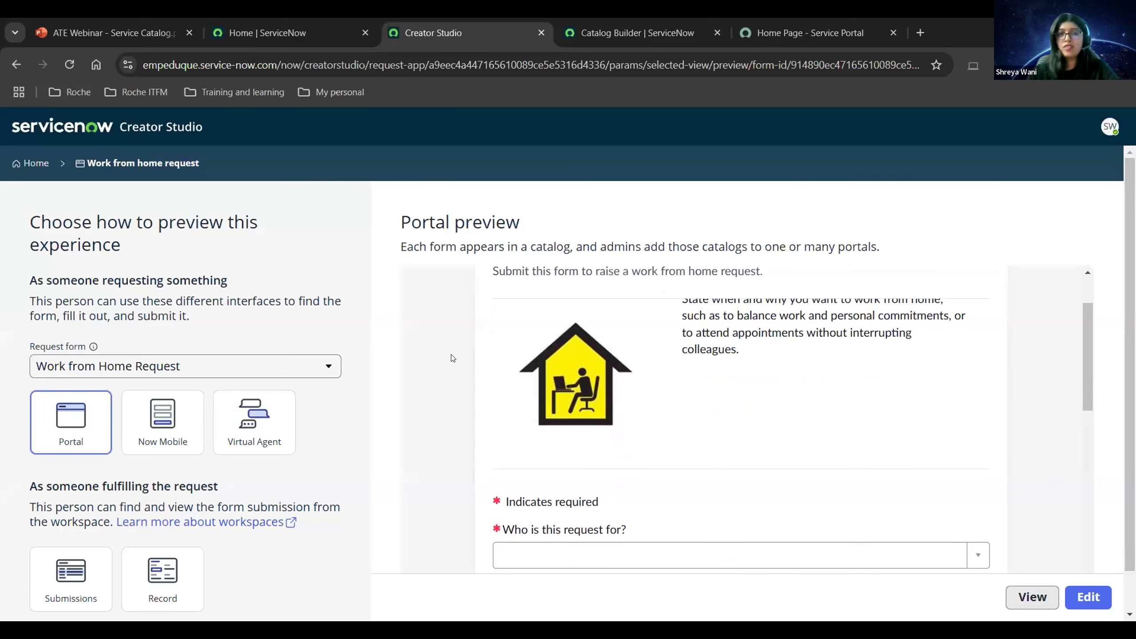
scroll(453, 373, up, 2)
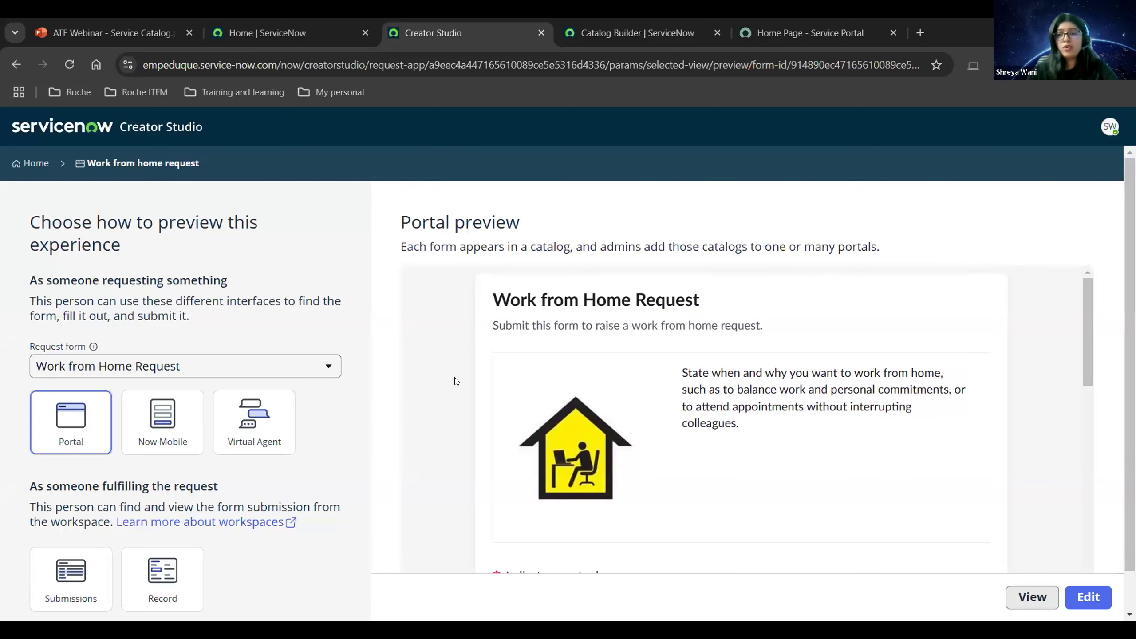
scroll(455, 381, down, 2)
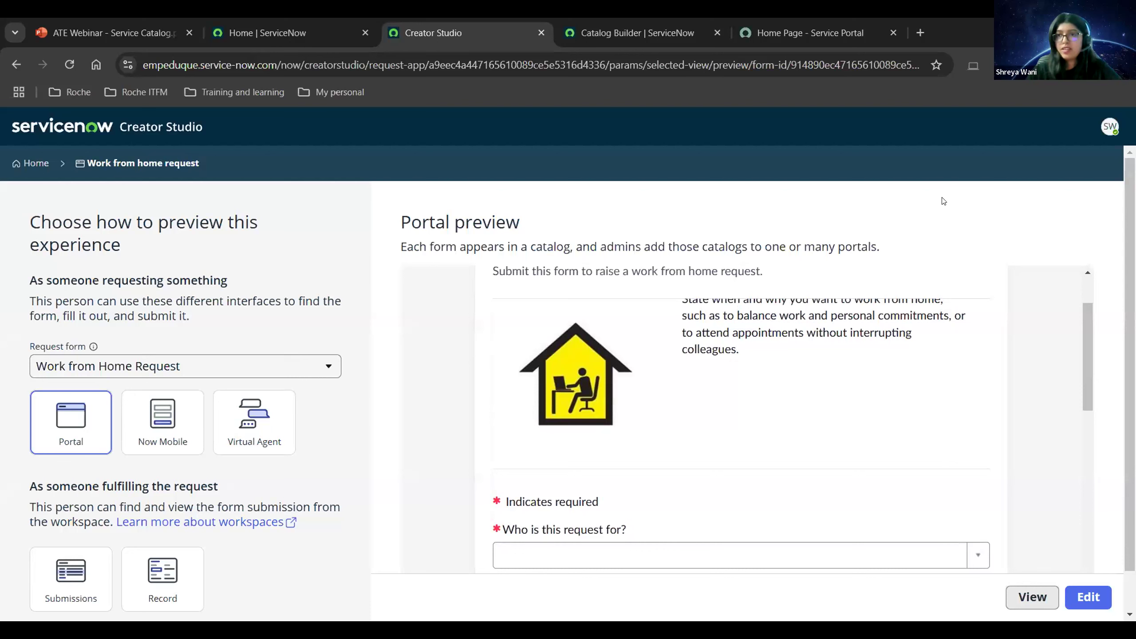
click(1087, 597)
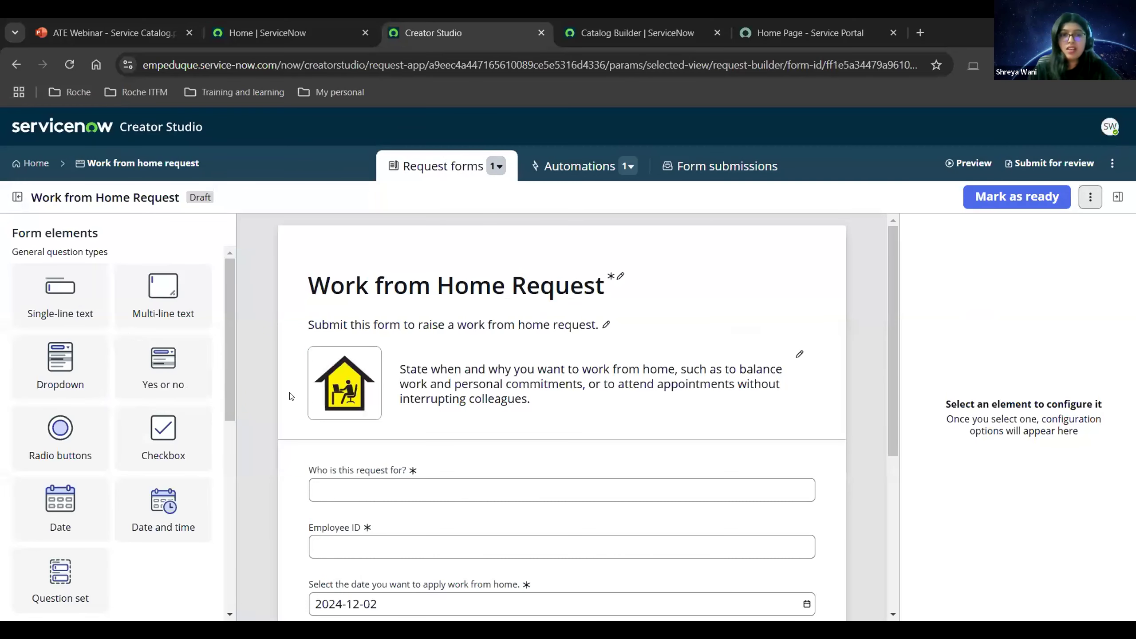
Scroll the form builder canvas down to the Reason field and Section 8.
scroll(339, 382, down, 3)
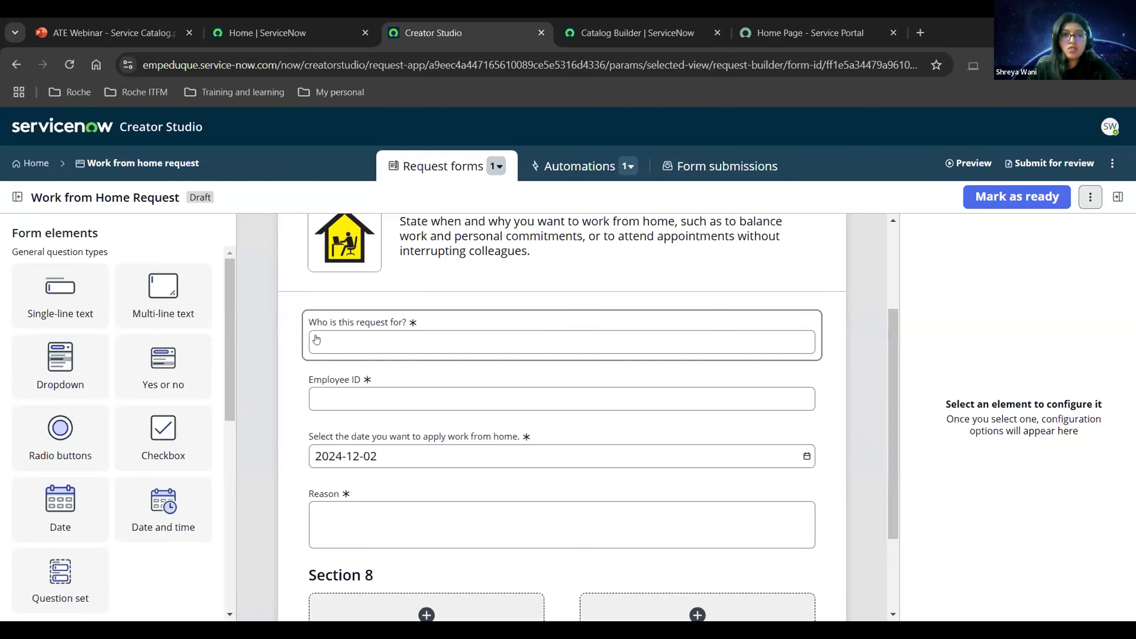
Inspect the settings of the requester, Employee ID and date questions, including the User source table.
click(357, 347)
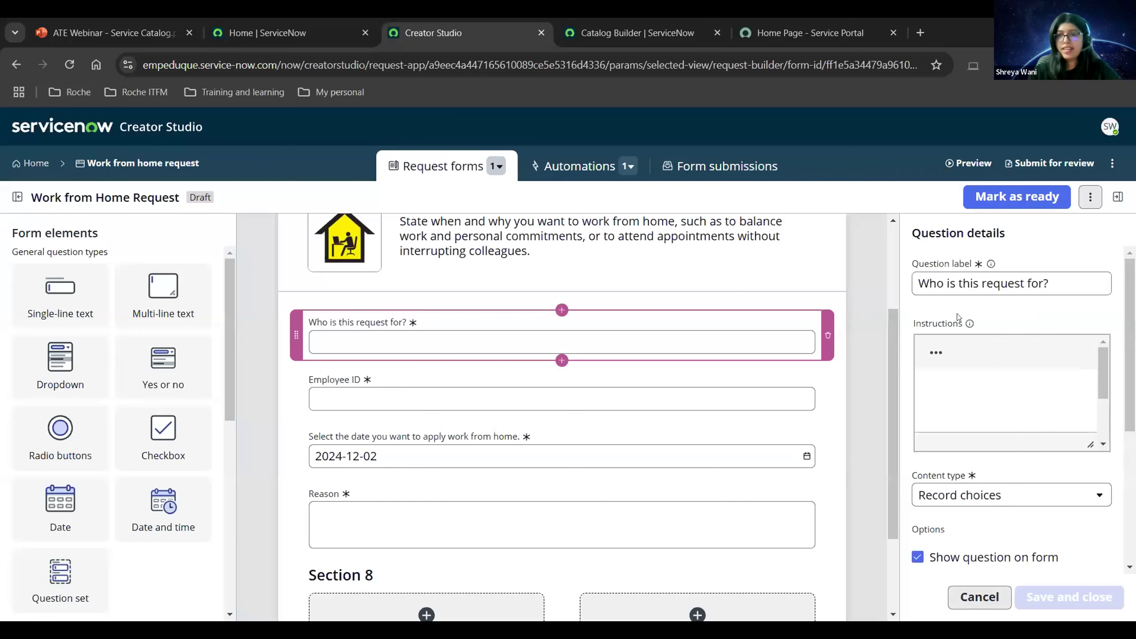
scroll(969, 336, down, 3)
scroll(969, 336, down, 3)
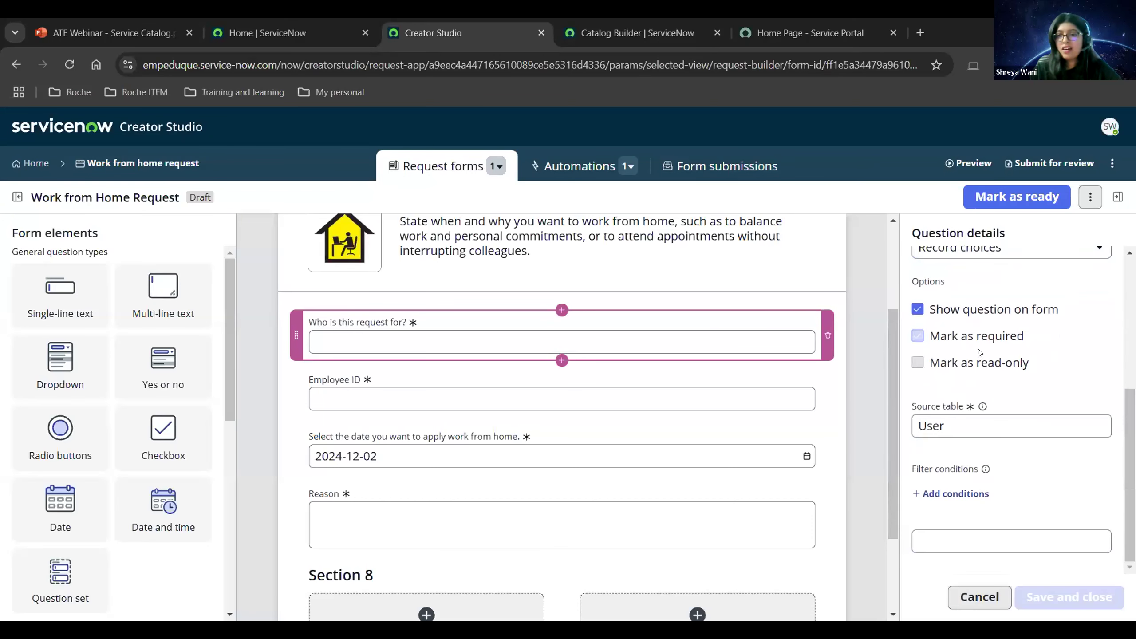
click(956, 431)
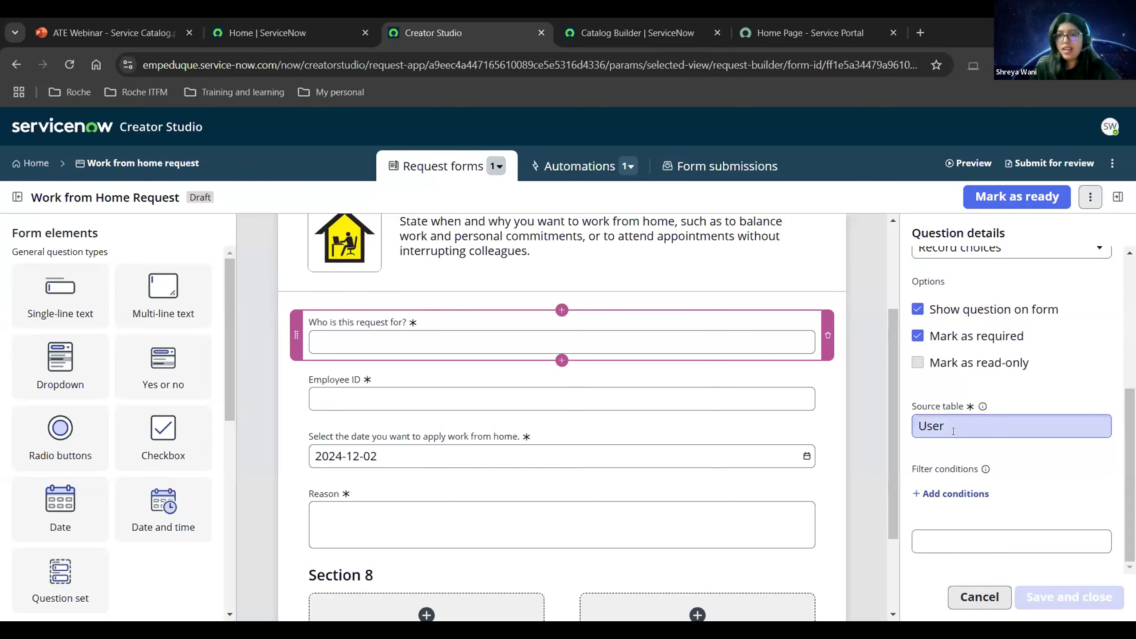
scroll(954, 432, up, 5)
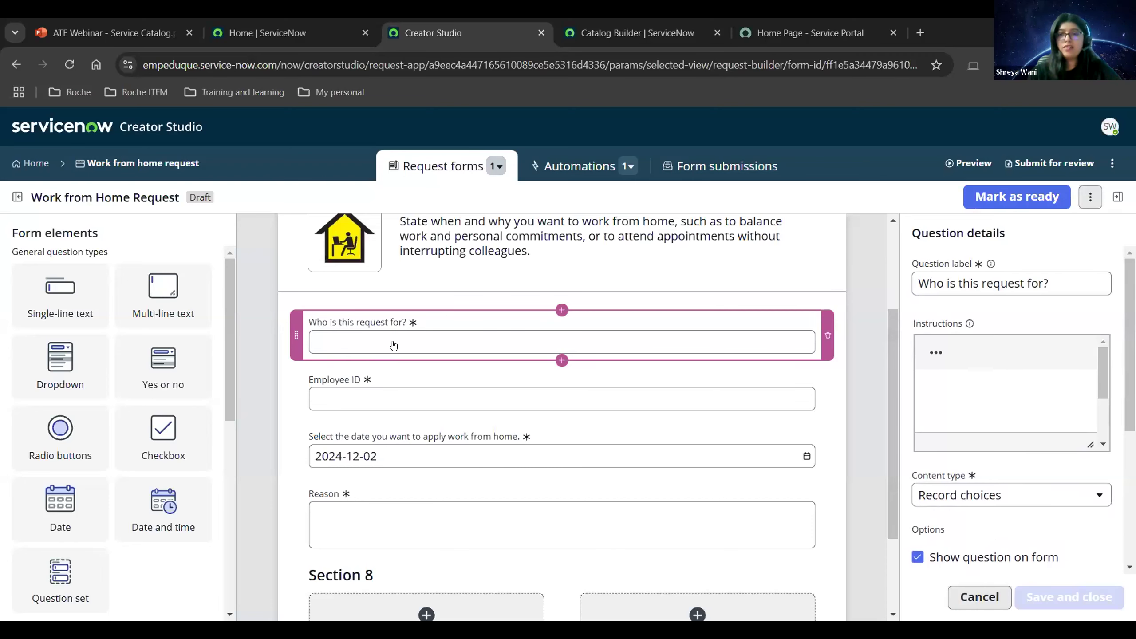
click(374, 404)
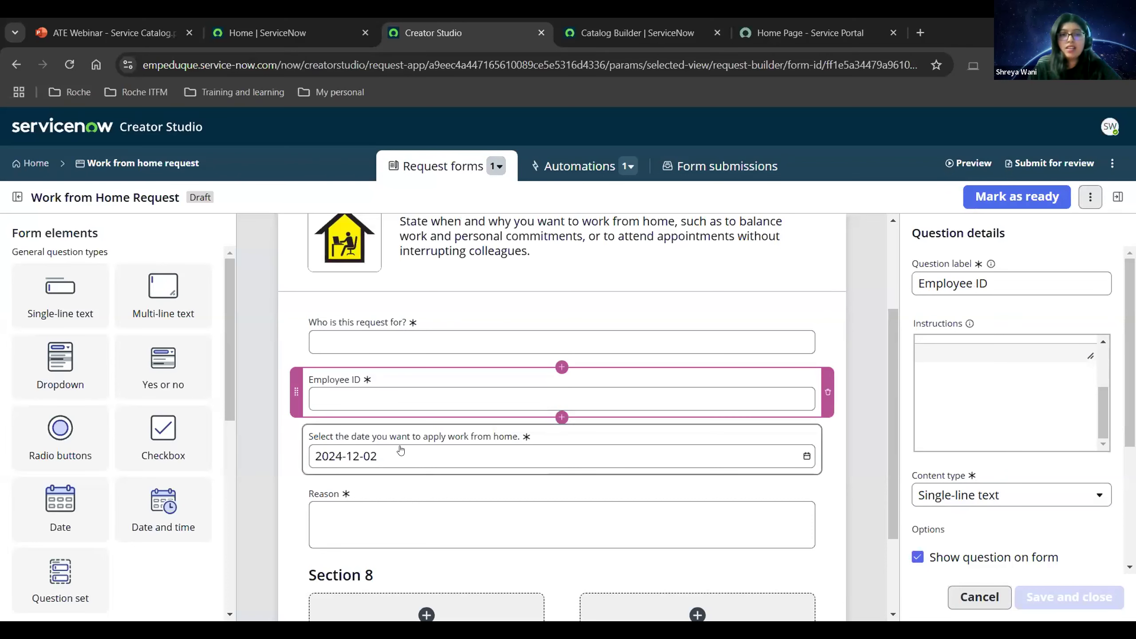
scroll(449, 394, down, 2)
click(450, 394)
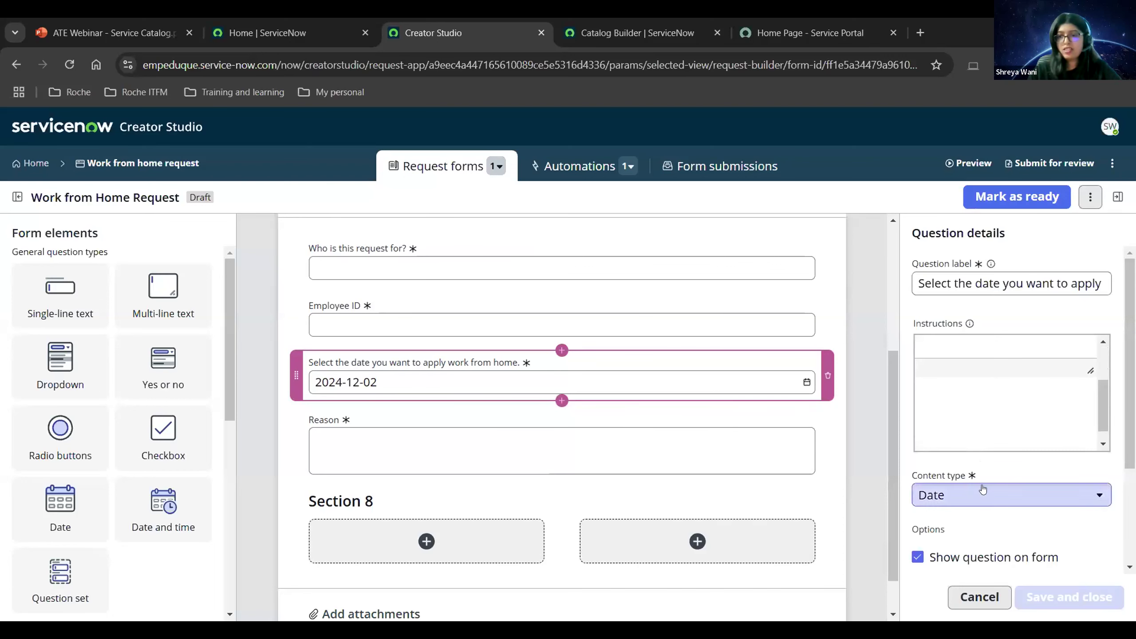
scroll(983, 497, down, 3)
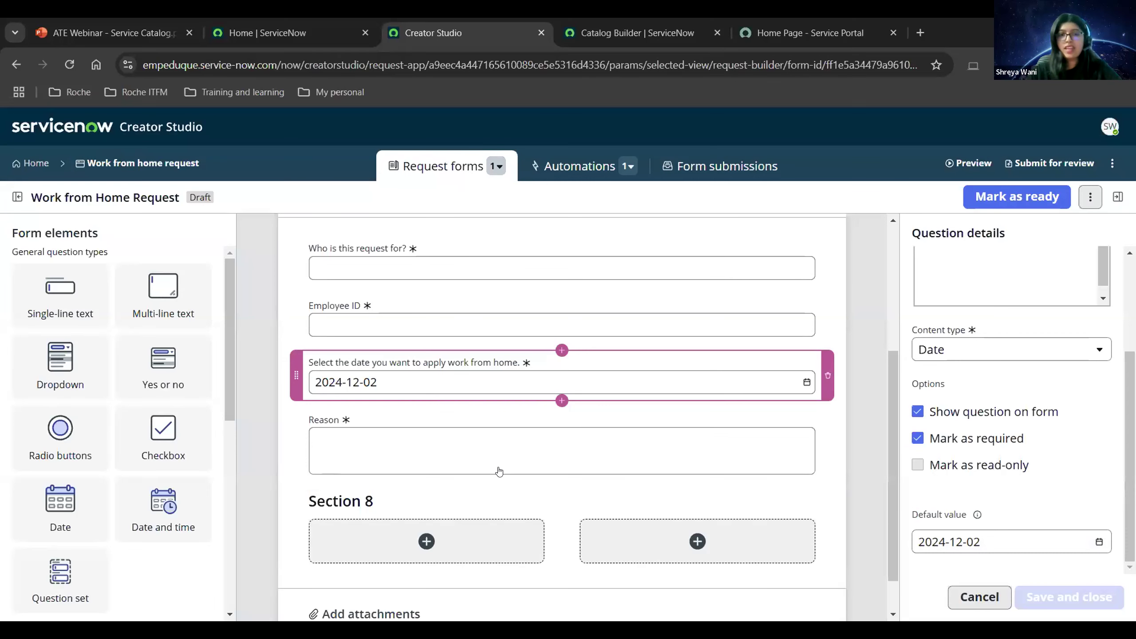
Review the Reason question's details and place the cursor in its Instructions box.
click(586, 448)
scroll(686, 417, up, 1)
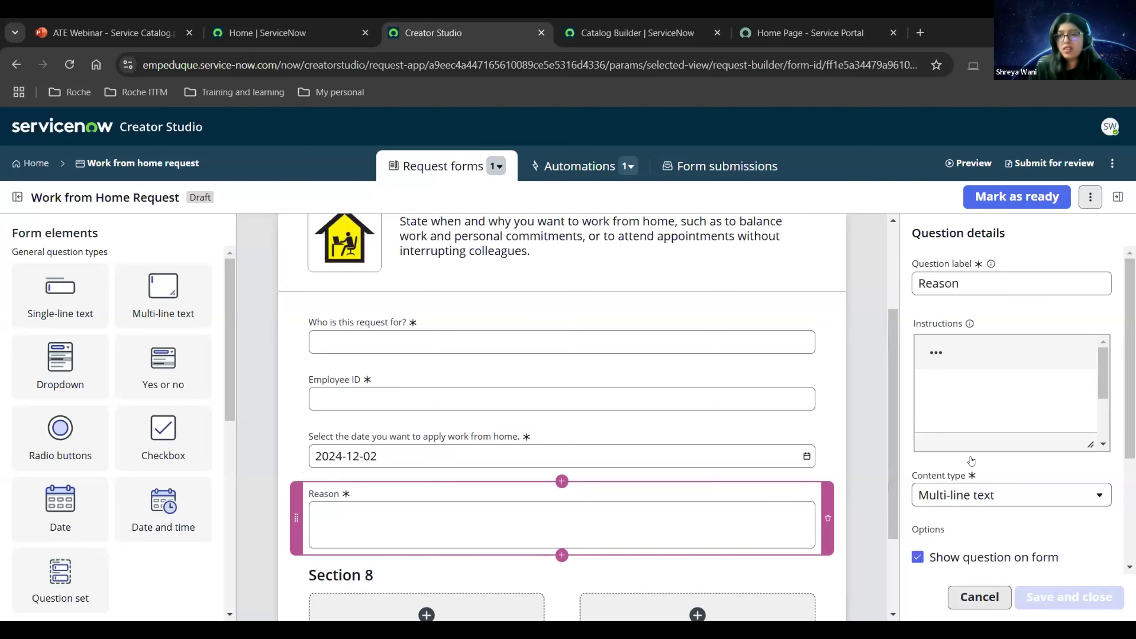
scroll(931, 329, down, 2)
scroll(949, 309, up, 2)
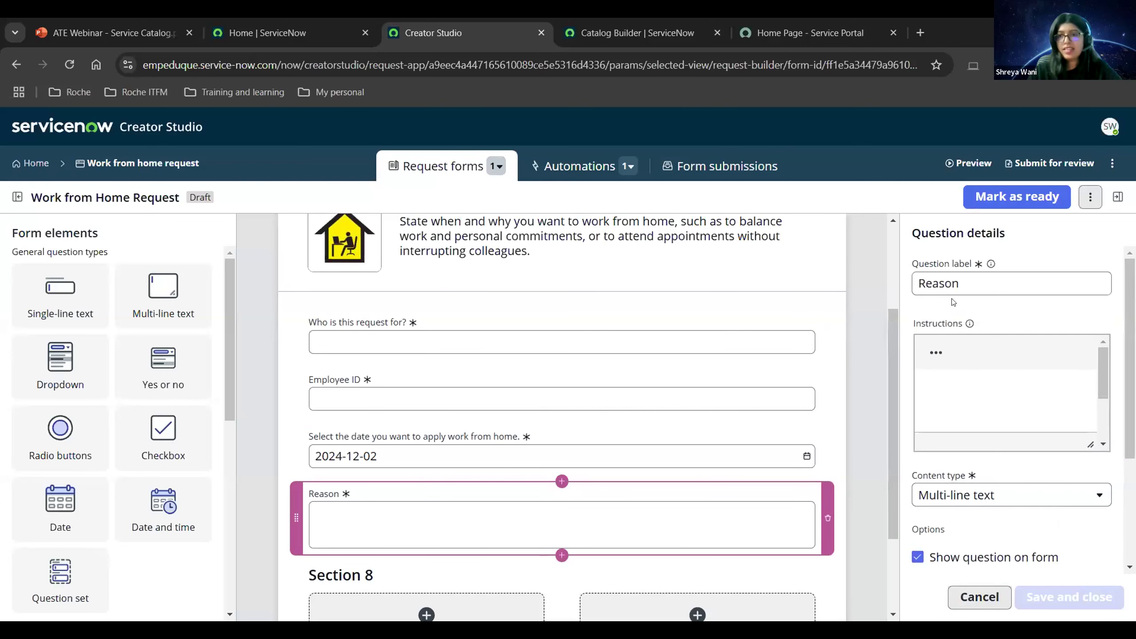
click(970, 378)
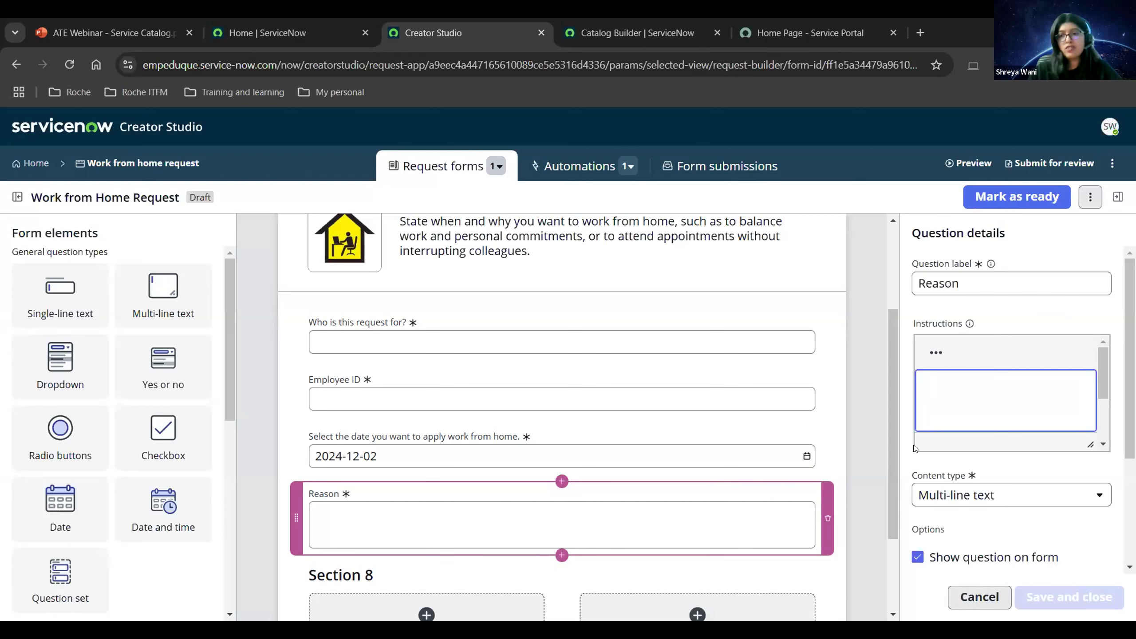
scroll(953, 443, down, 4)
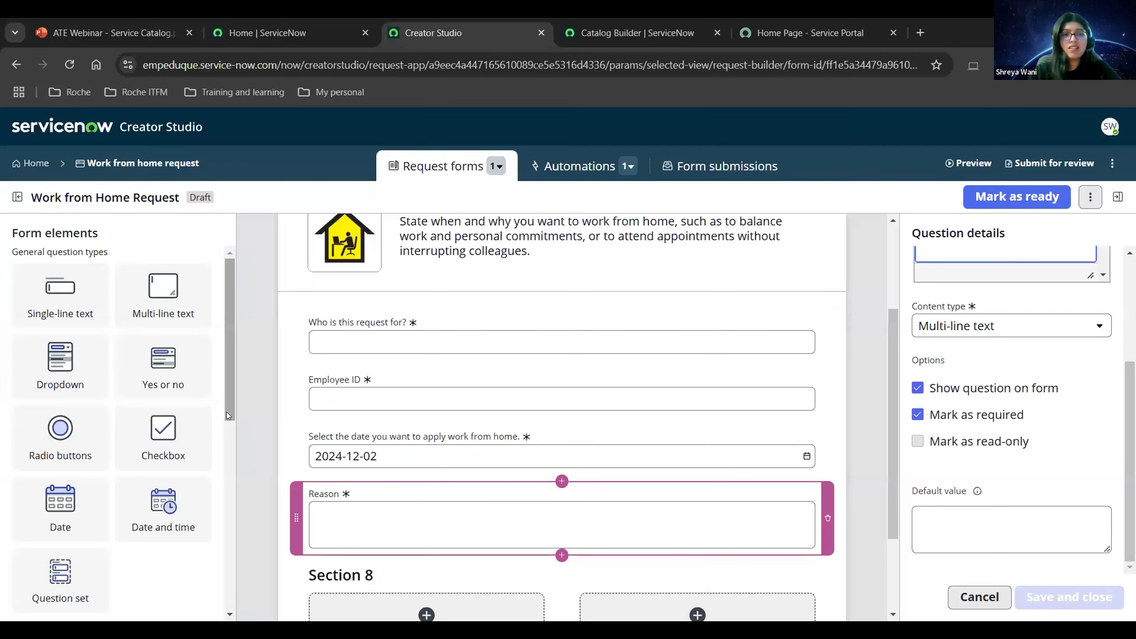
scroll(227, 420, down, 7)
drag(231, 417, 229, 273)
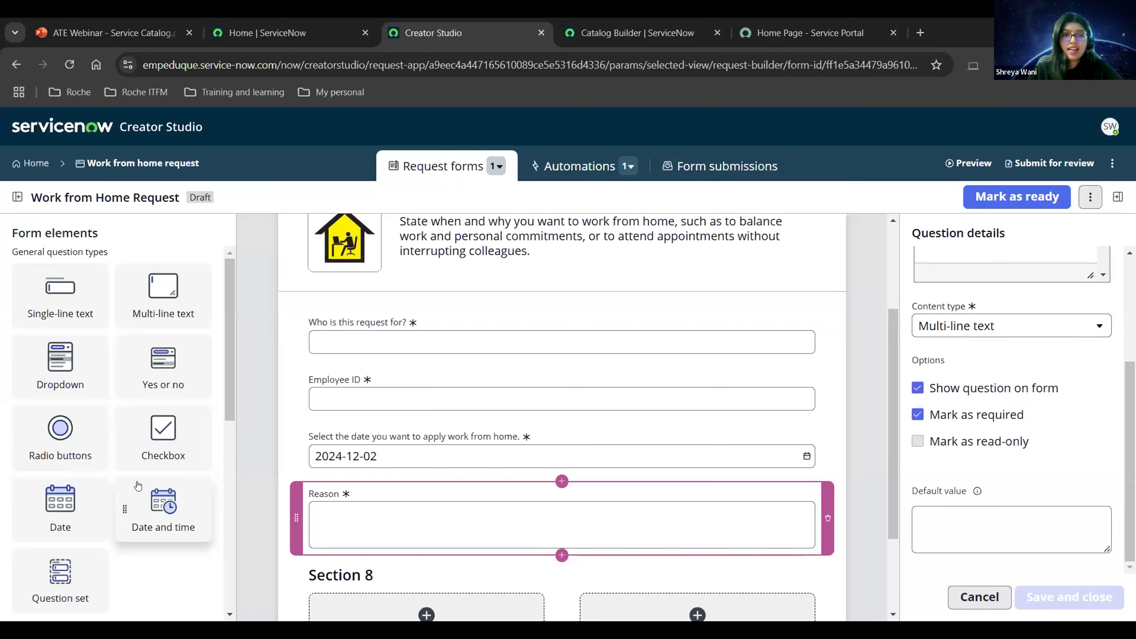
drag(245, 444, 409, 446)
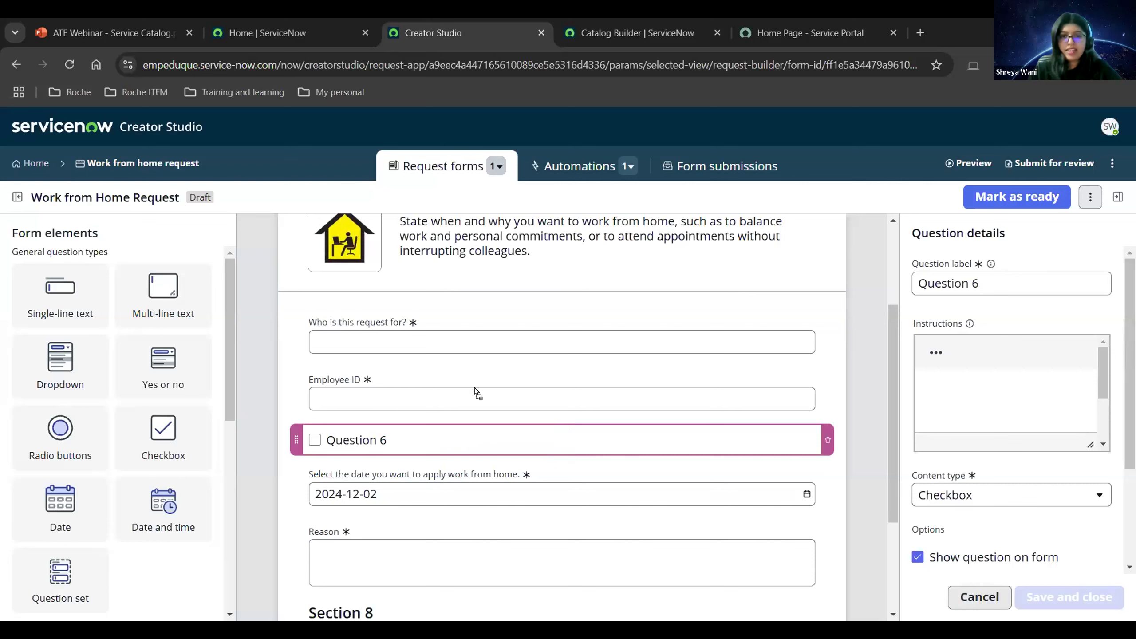
drag(474, 379, 475, 380)
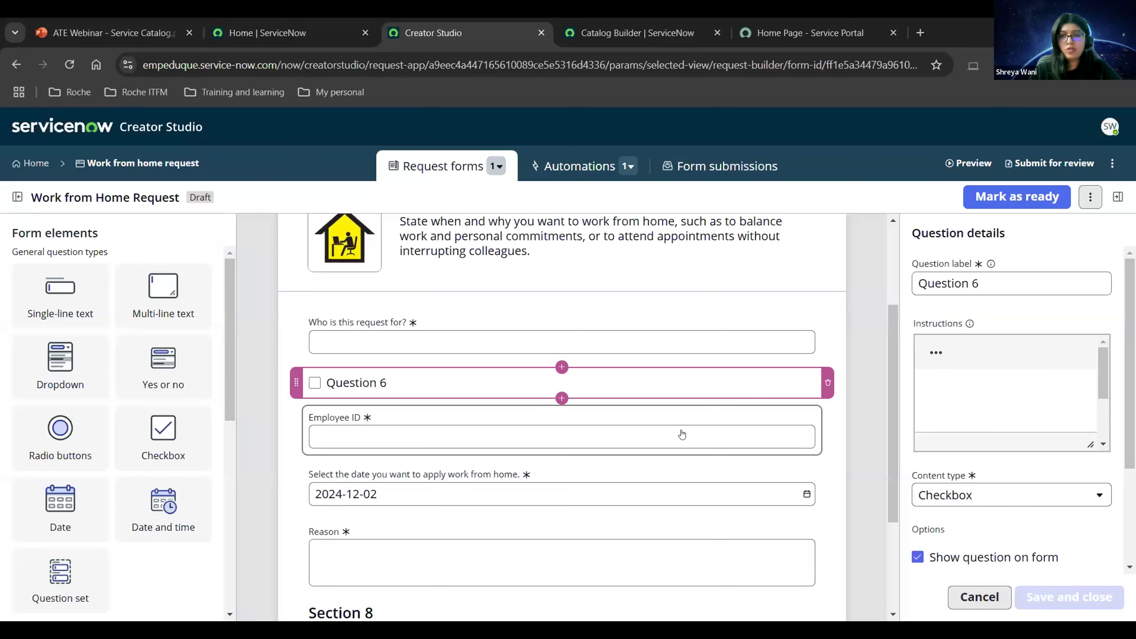
click(828, 383)
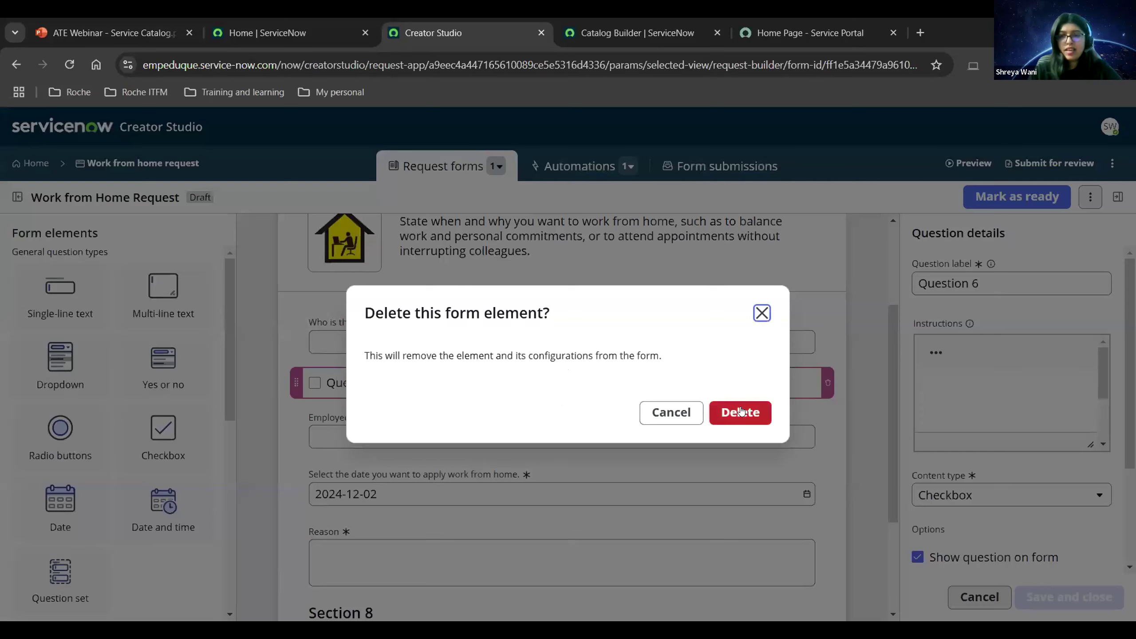
click(740, 413)
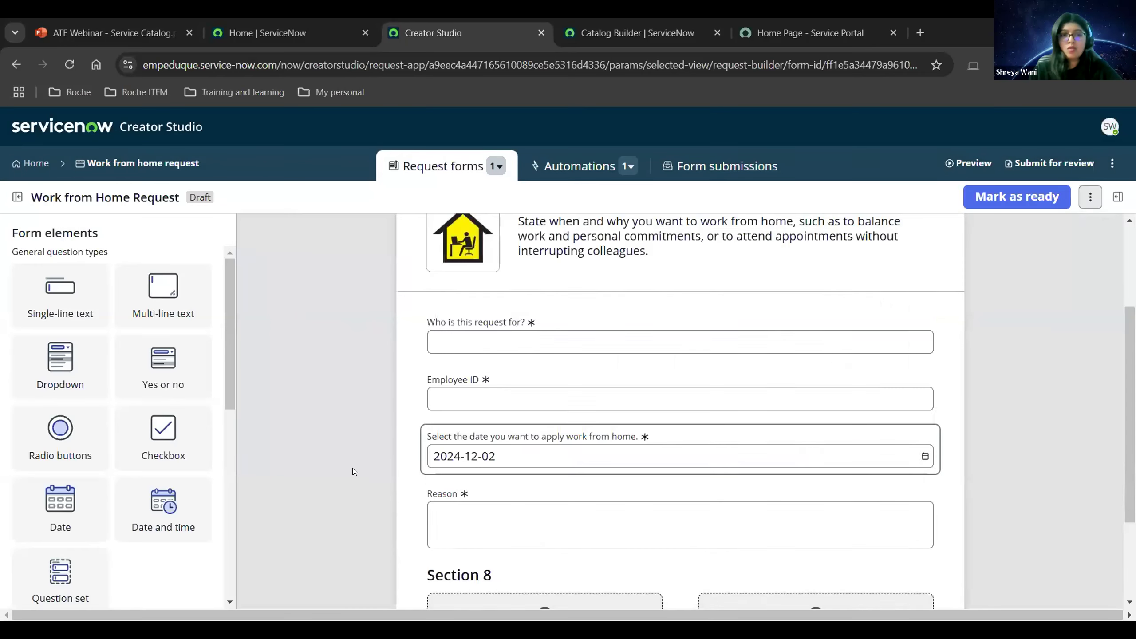
scroll(114, 508, down, 5)
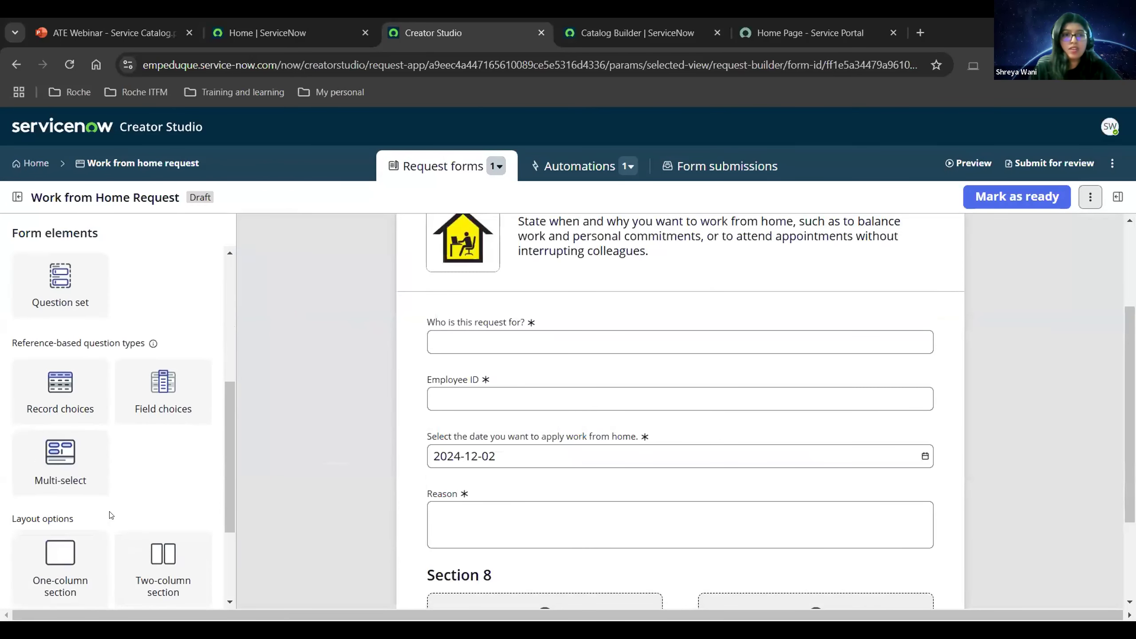
Drag a heading and a checkbox question into Section 8's left column.
scroll(112, 515, down, 2)
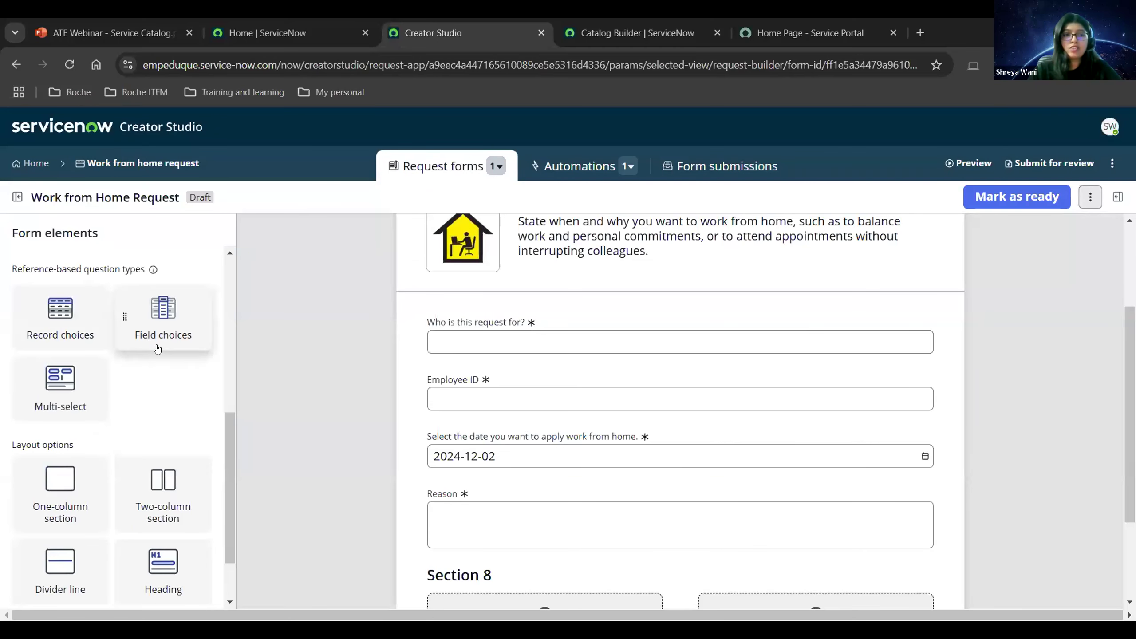
scroll(163, 390, up, 2)
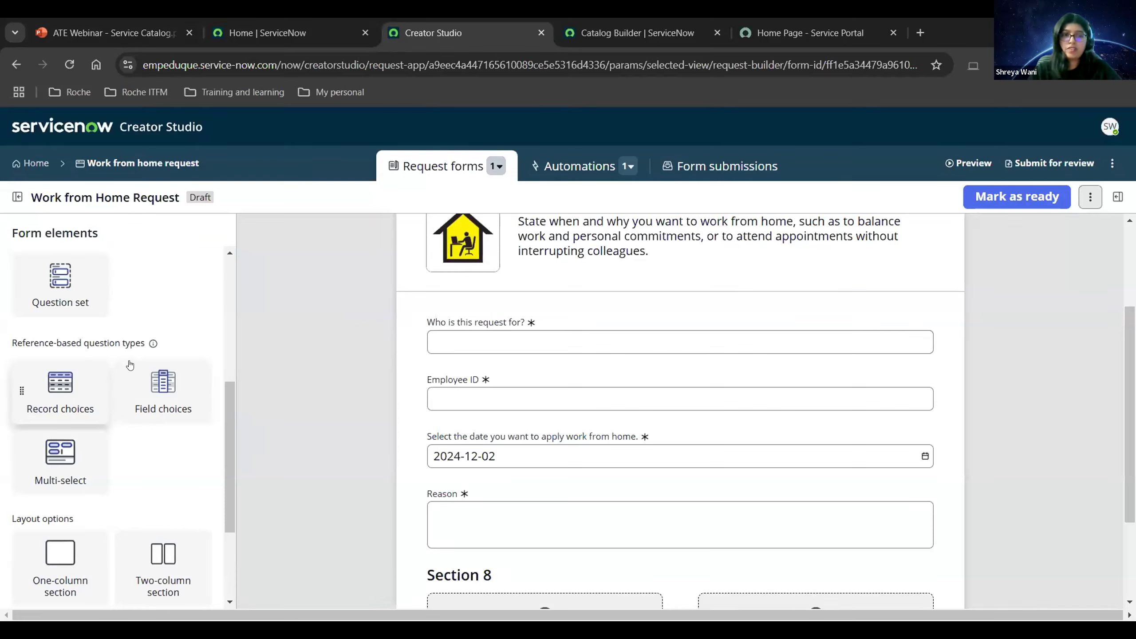
scroll(134, 431, down, 1)
scroll(134, 432, down, 4)
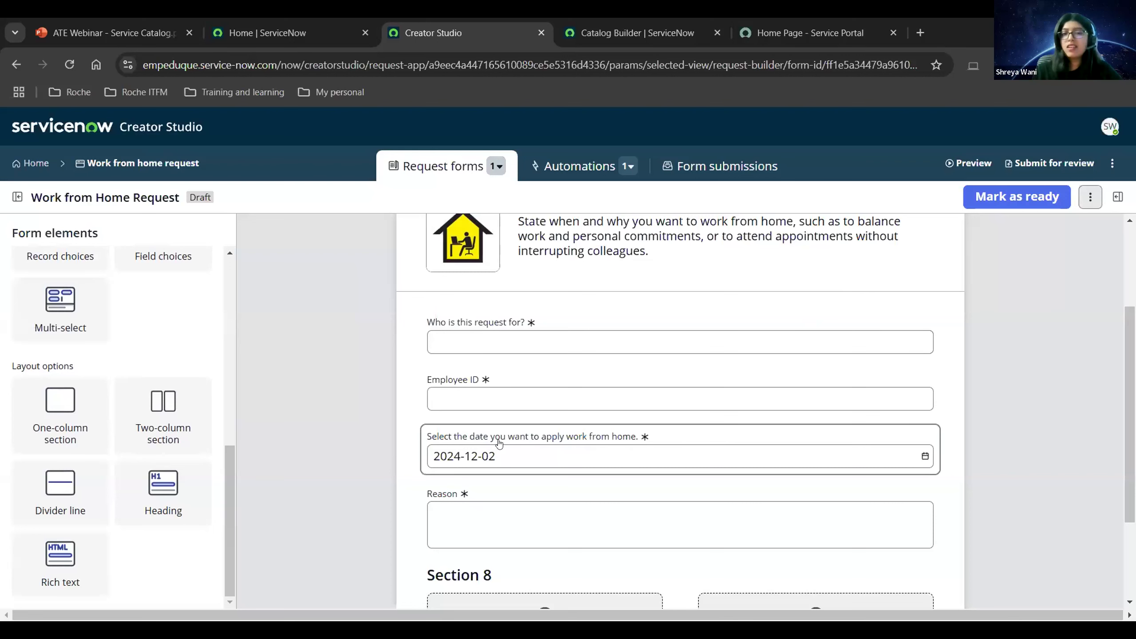
scroll(589, 459, down, 3)
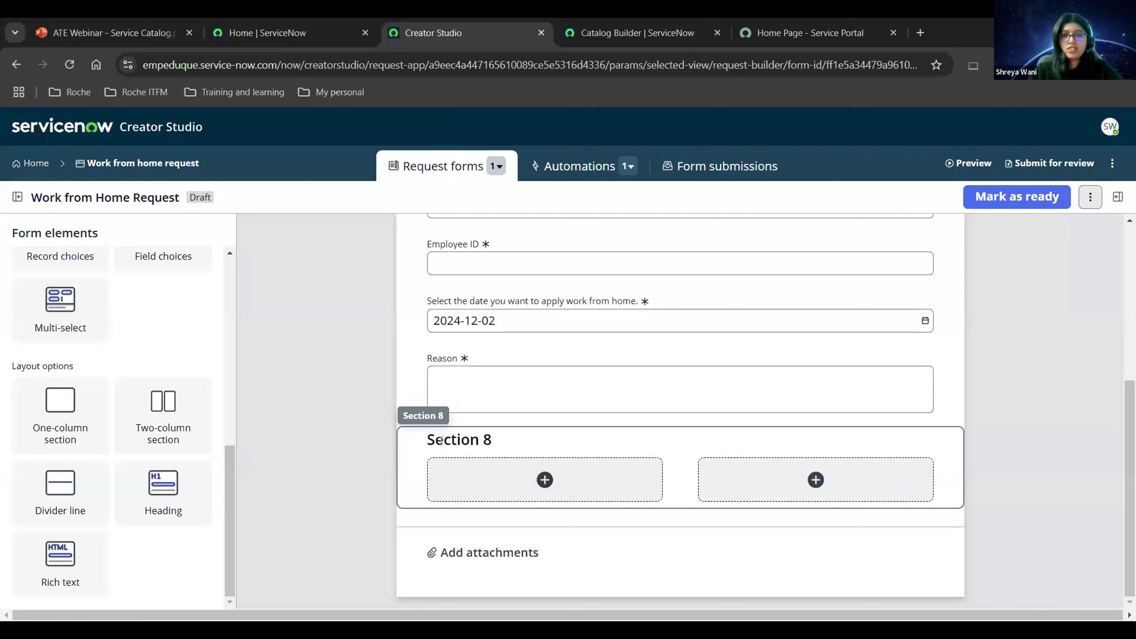
drag(163, 493, 525, 481)
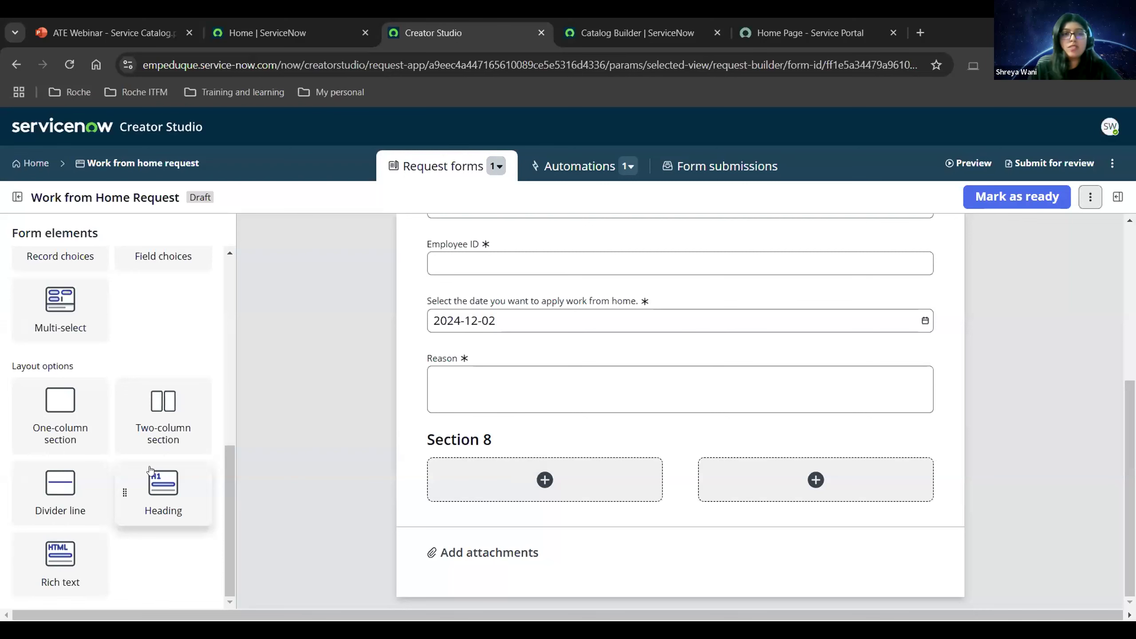
scroll(88, 457, up, 10)
drag(165, 437, 518, 483)
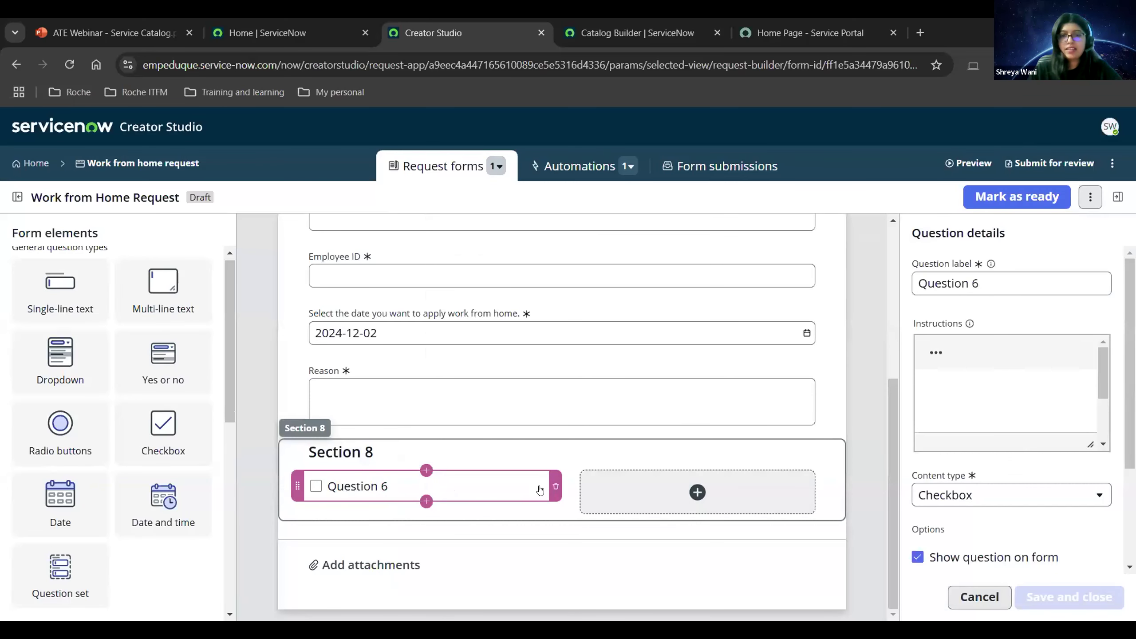
Delete the Question 6 checkbox and return to the top of the form.
click(555, 486)
click(756, 414)
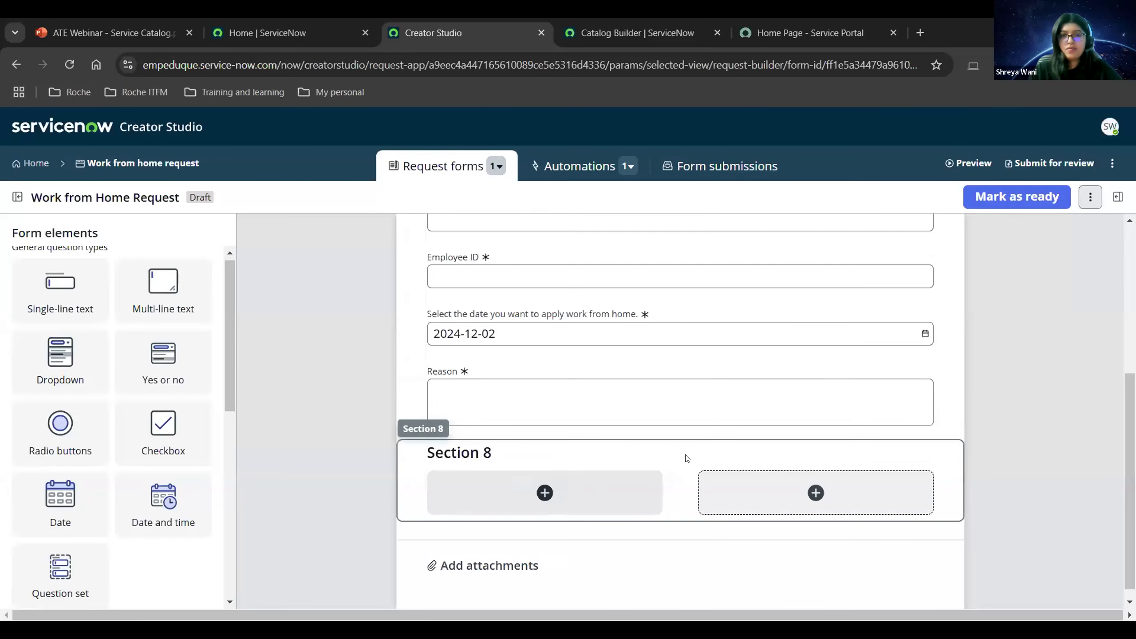
scroll(685, 460, up, 10)
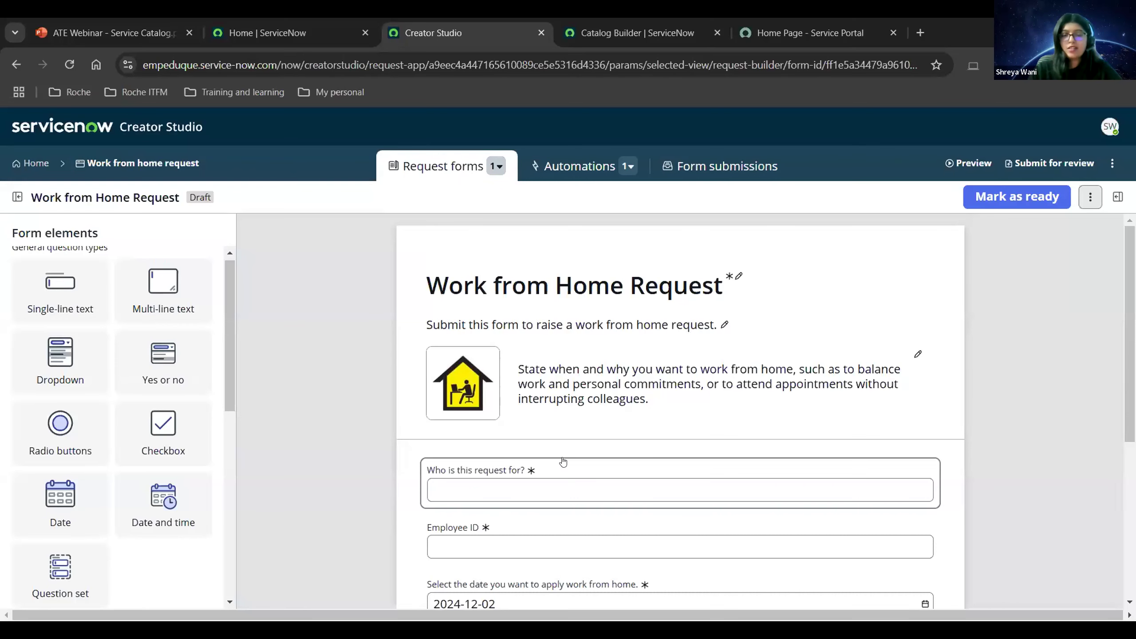
scroll(563, 462, down, 5)
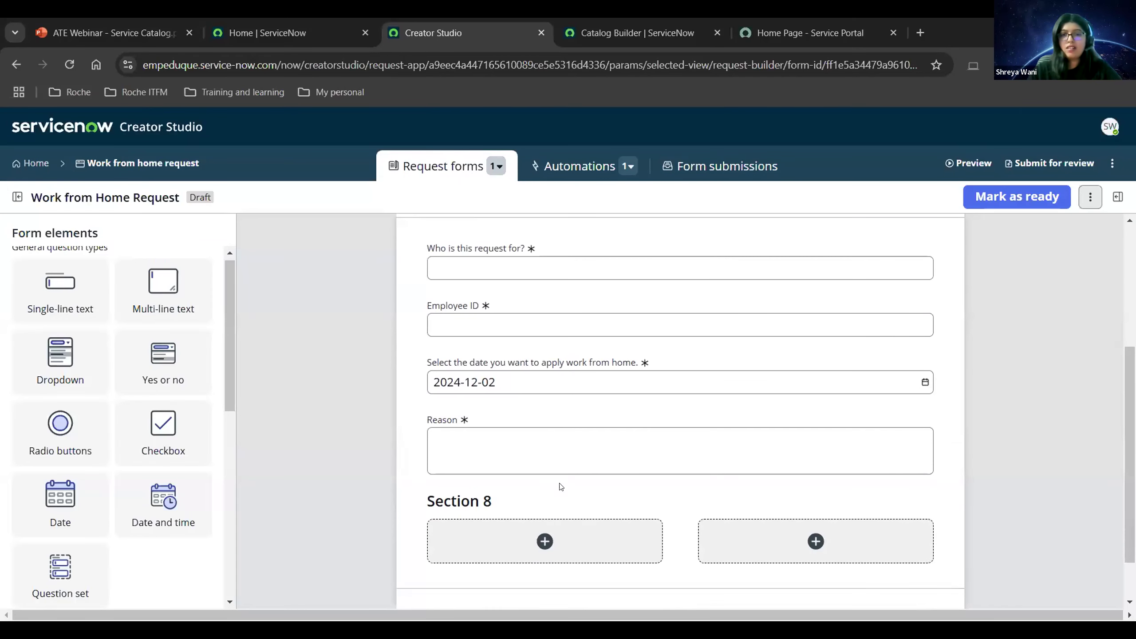
scroll(561, 480, up, 5)
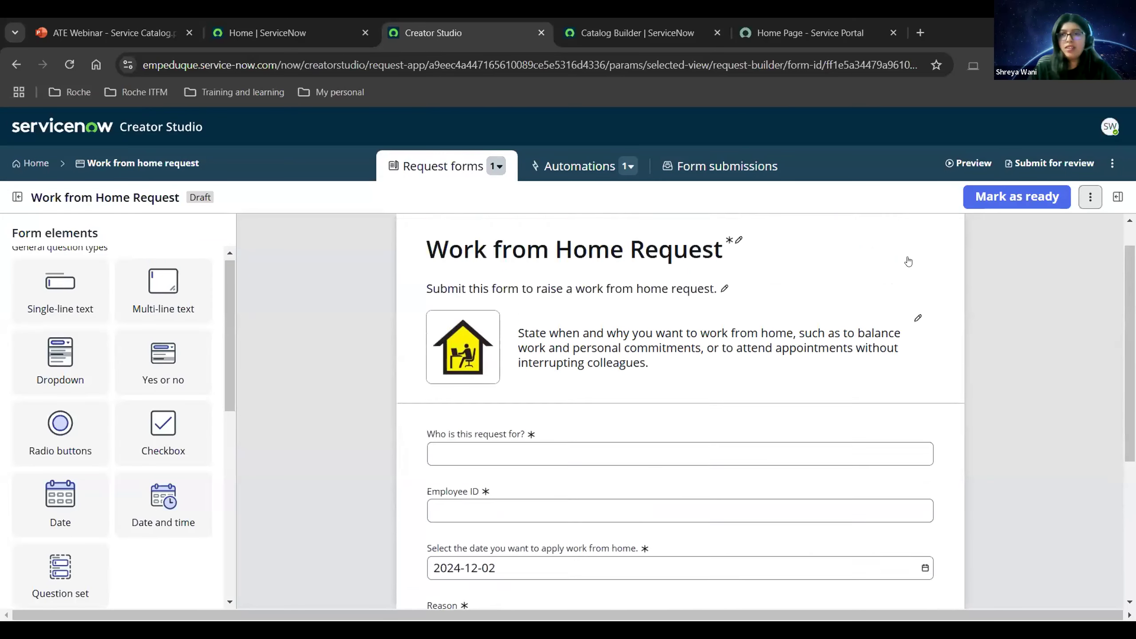
click(1090, 197)
click(1046, 231)
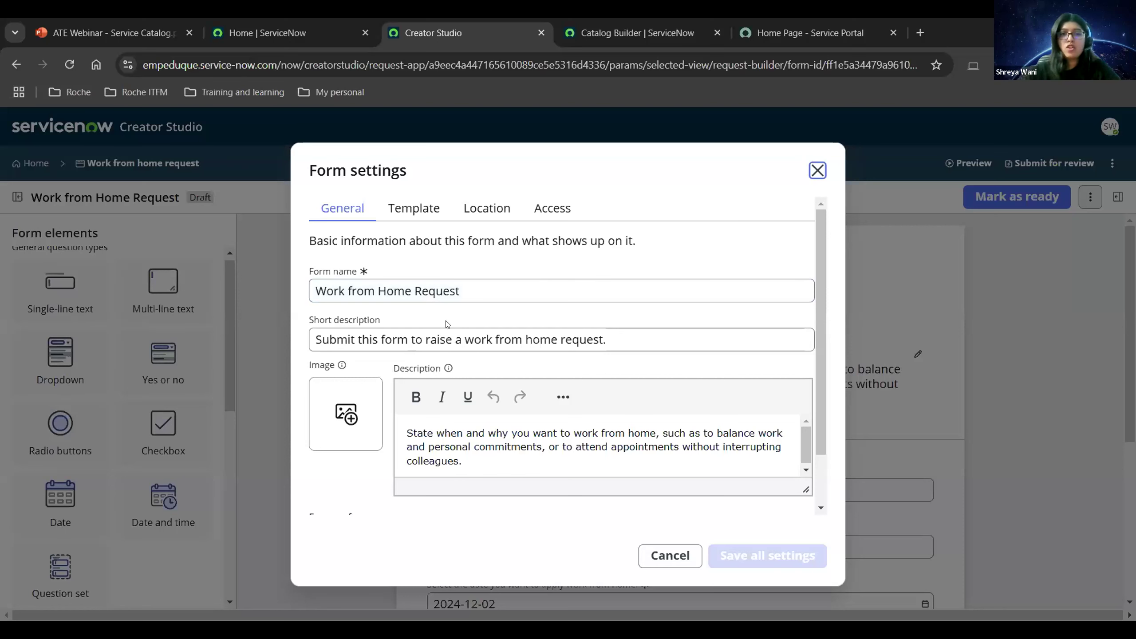
scroll(478, 388, down, 2)
click(353, 483)
click(353, 483)
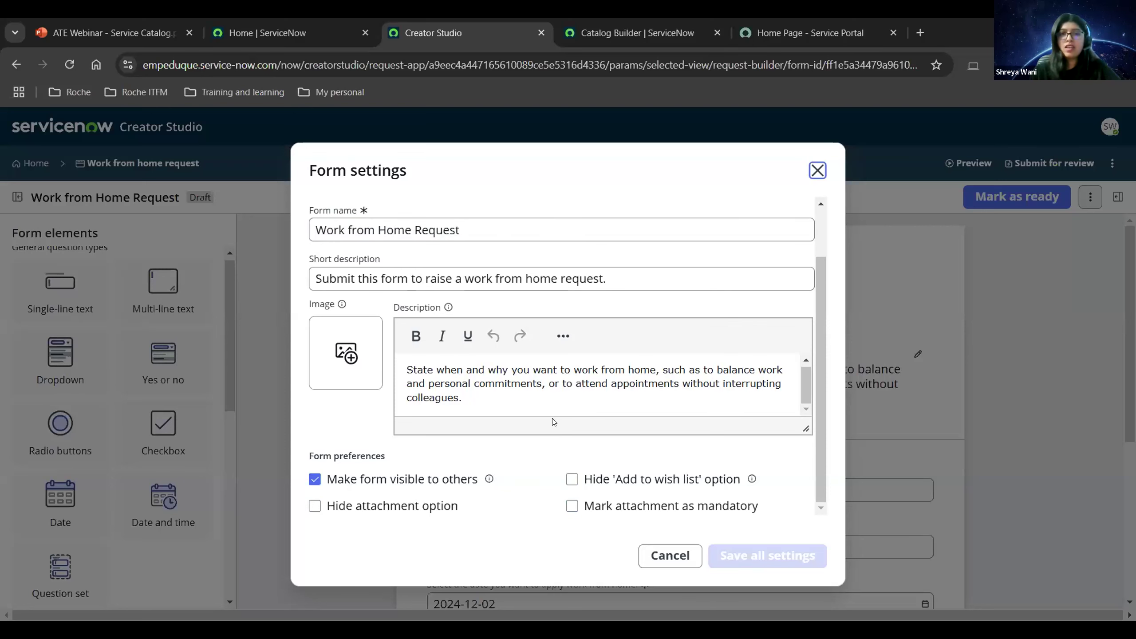
scroll(423, 224, up, 2)
click(422, 213)
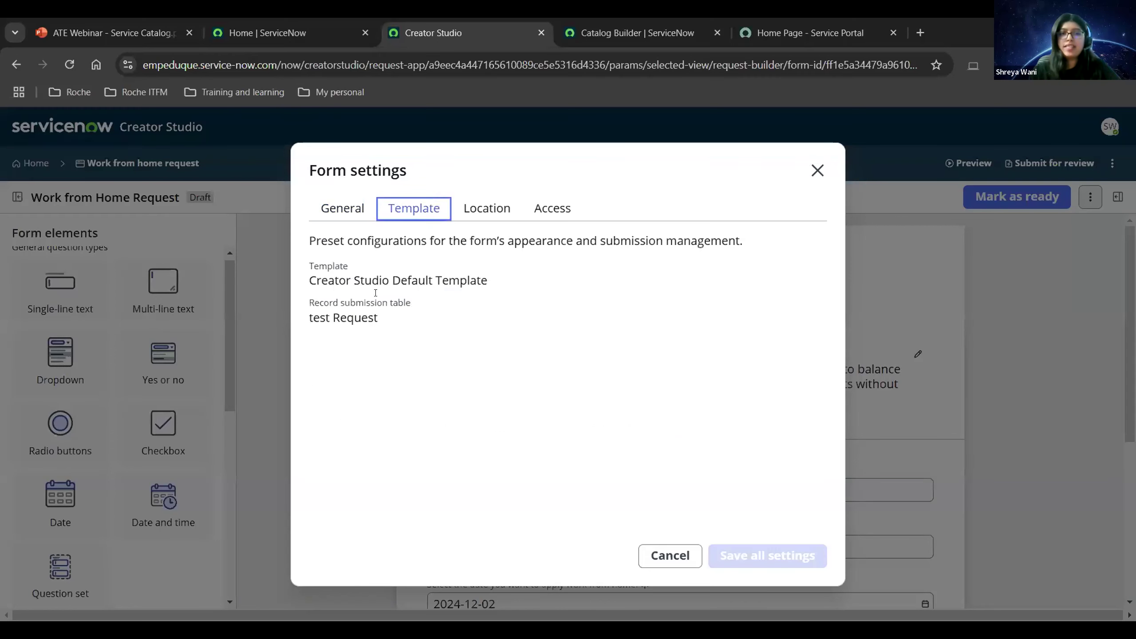
click(467, 215)
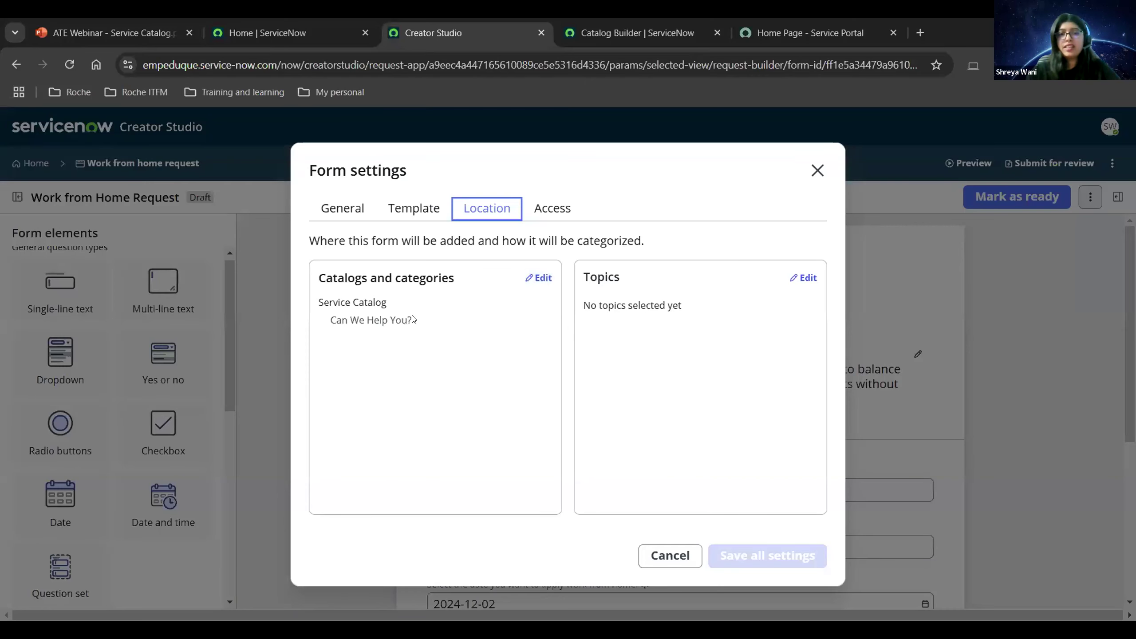
click(546, 209)
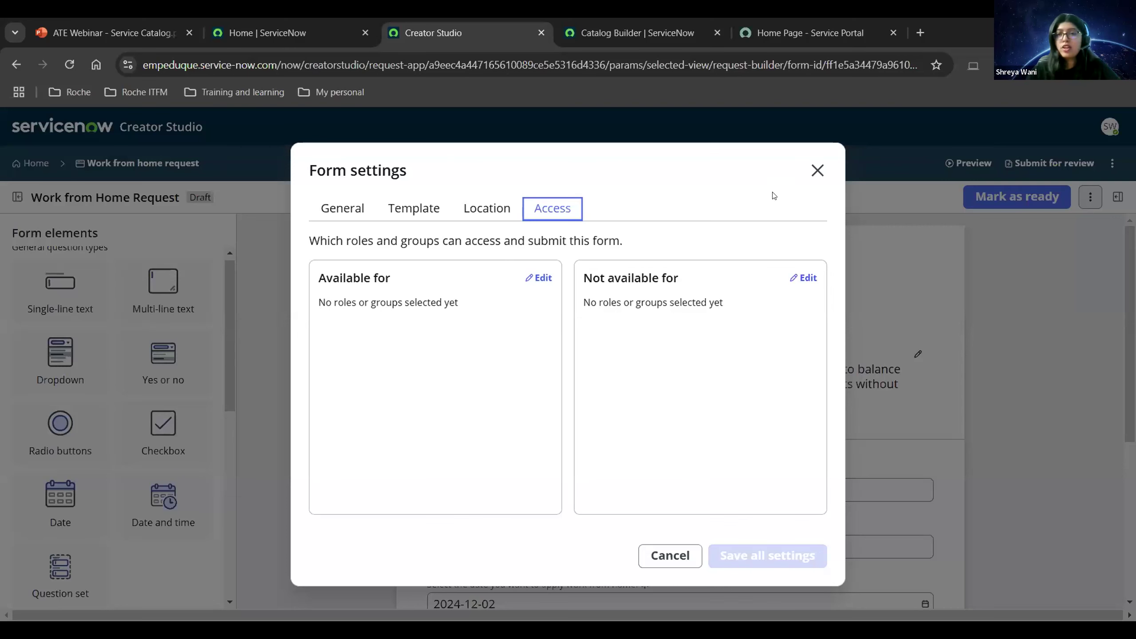
click(815, 170)
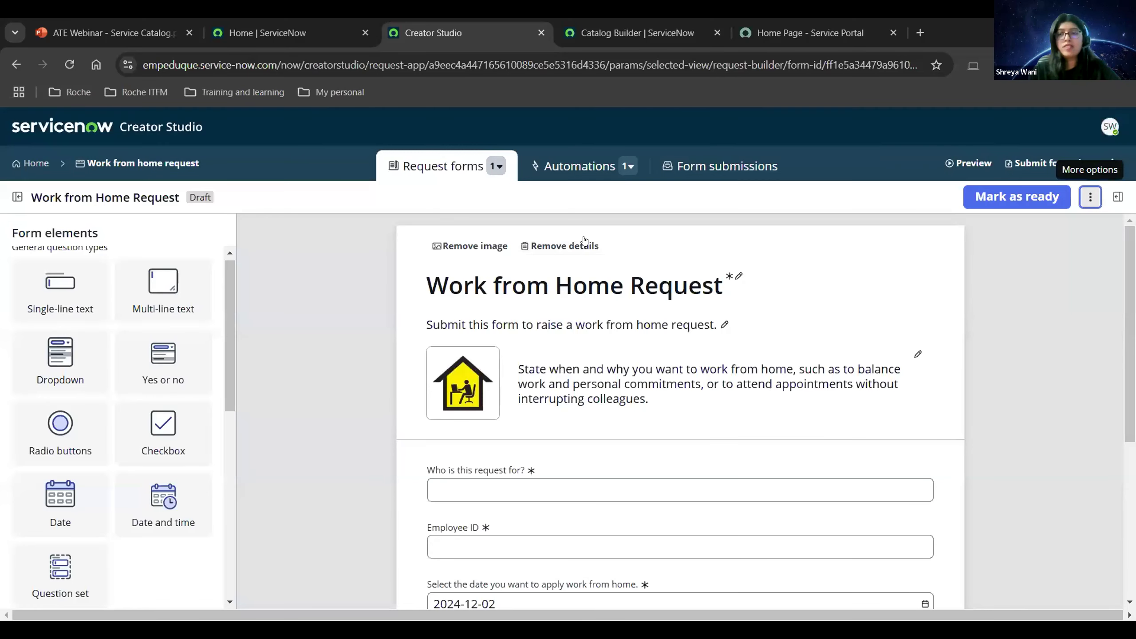
Mark the Work from Home Request form as ready and dismiss the confirmation notice.
click(1016, 197)
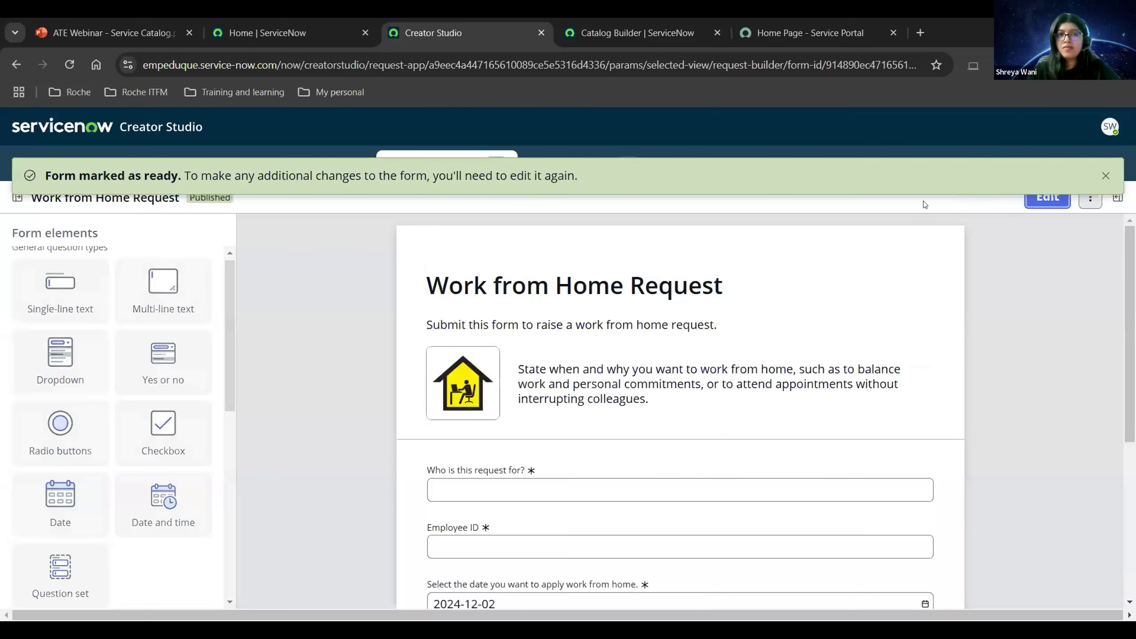
click(1101, 176)
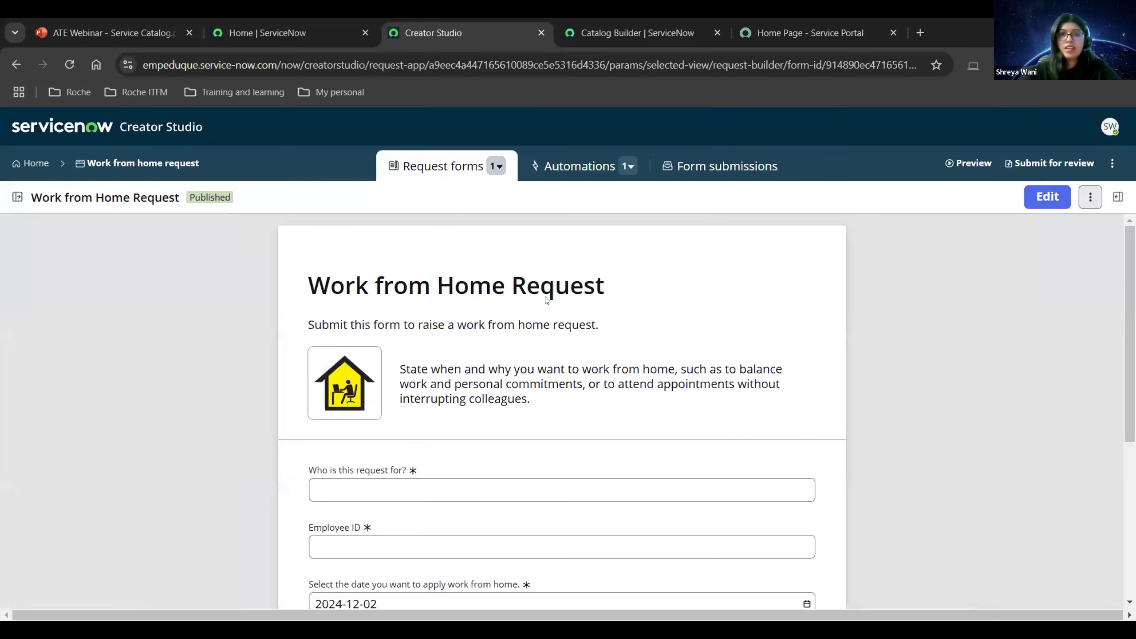
click(574, 166)
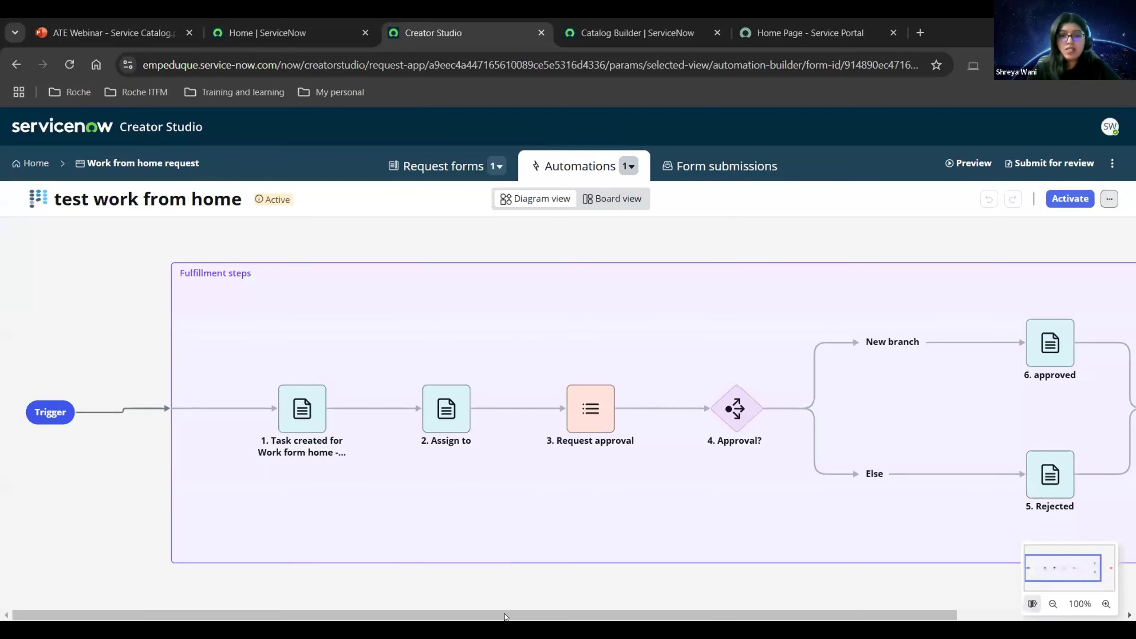
Pan across the test work from home flow diagram to review each approval step through End.
scroll(572, 610, right, 3)
drag(570, 610, 517, 604)
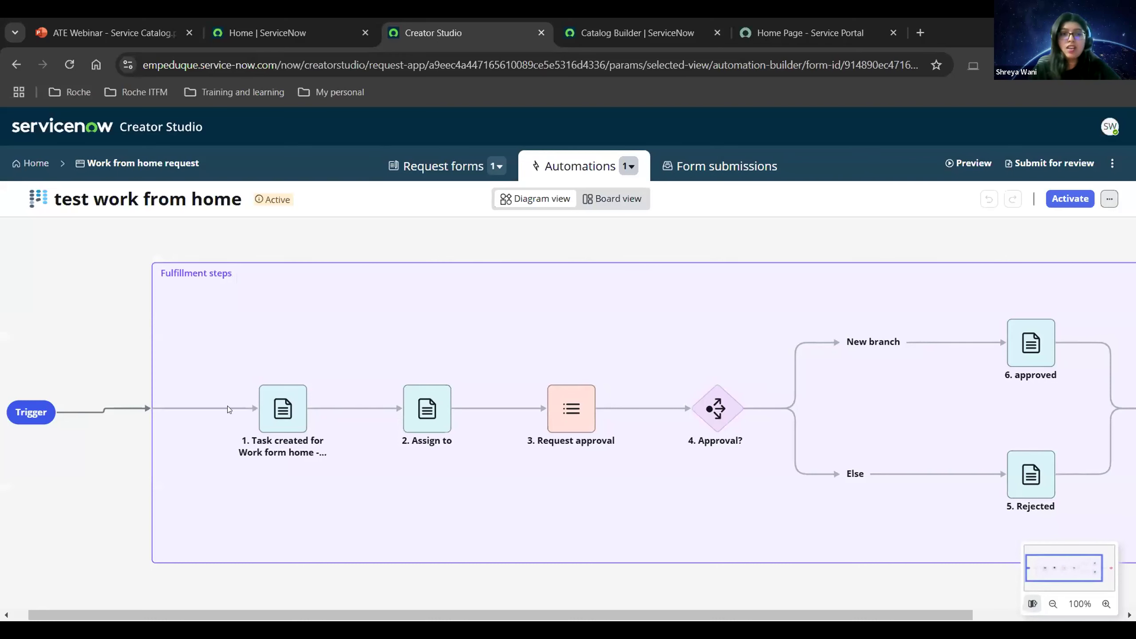
mouse_move(268, 403)
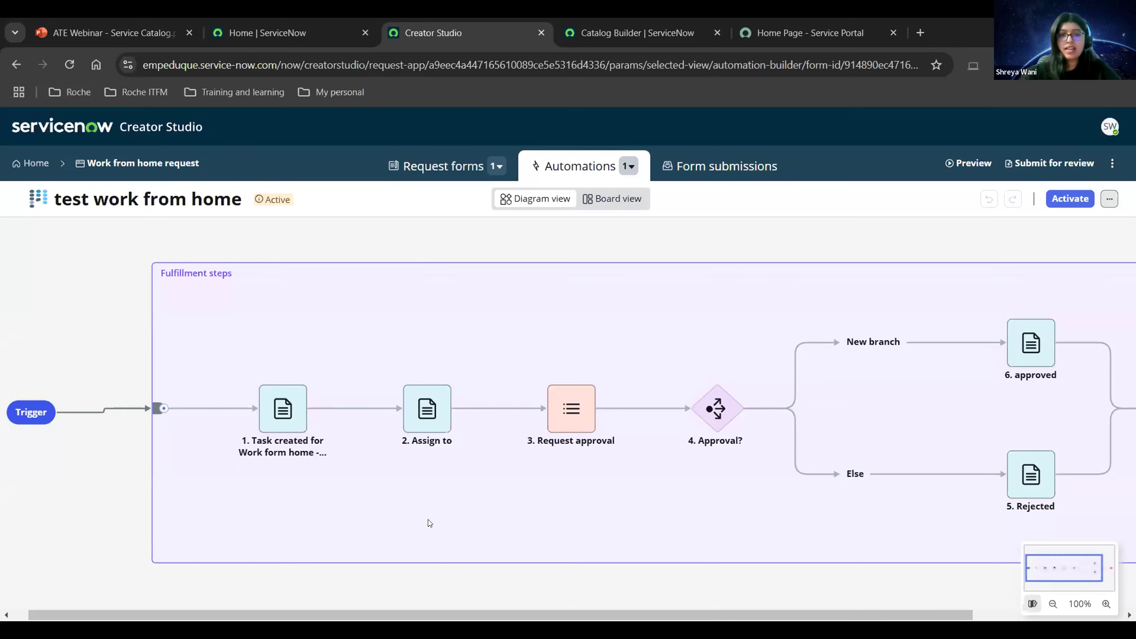
scroll(429, 523, right, 4)
scroll(381, 478, left, 1)
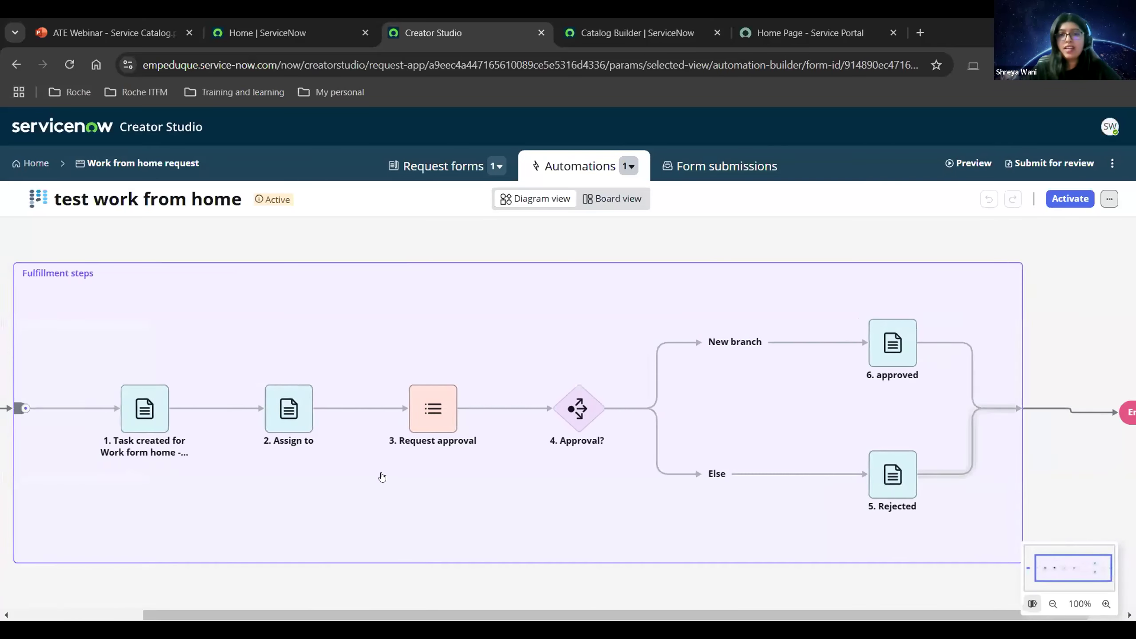
scroll(382, 478, left, 2)
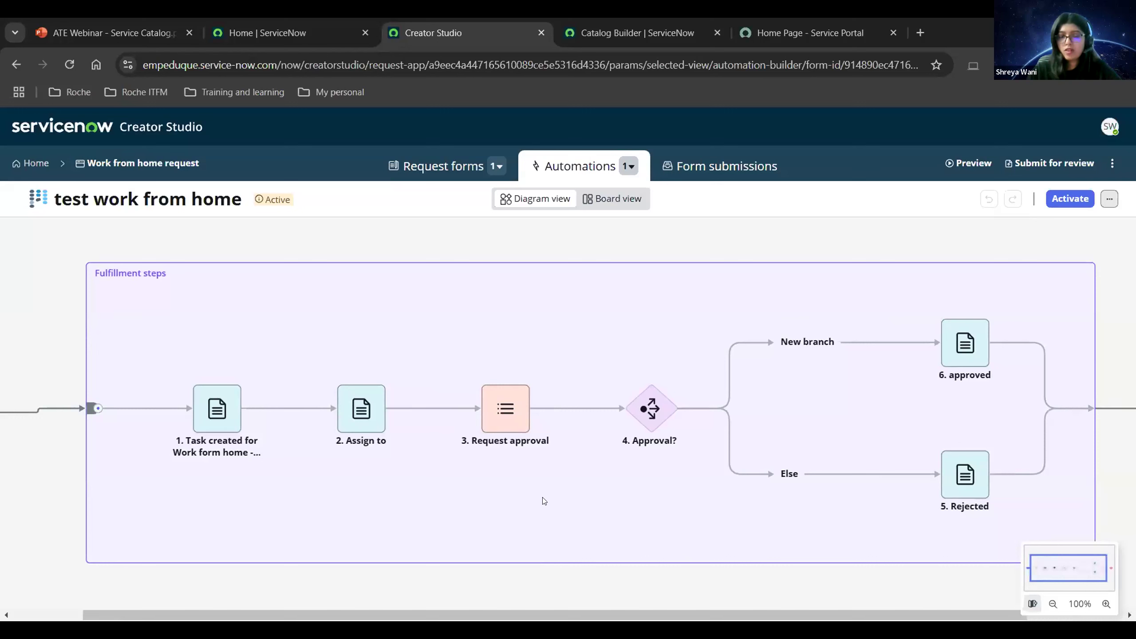
mouse_move(222, 432)
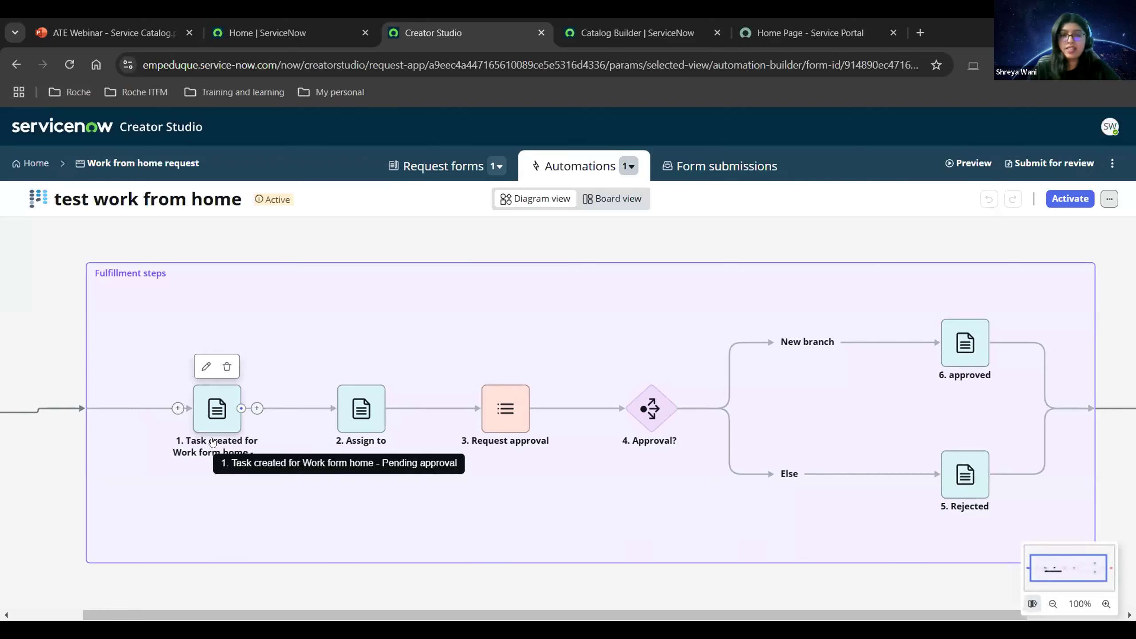
mouse_move(364, 432)
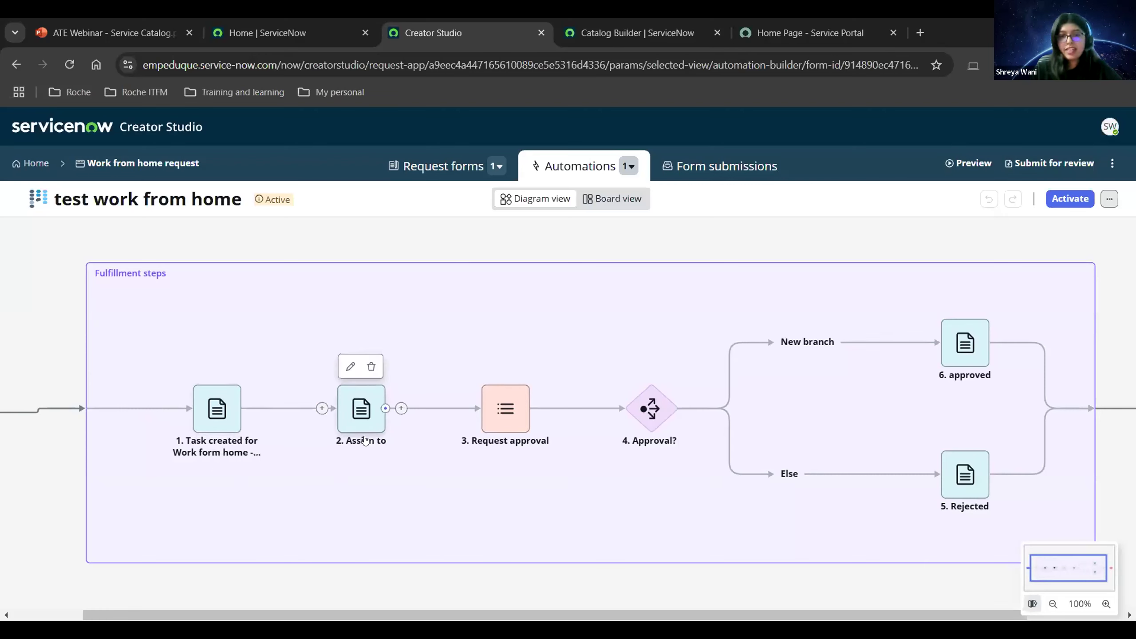
mouse_move(508, 438)
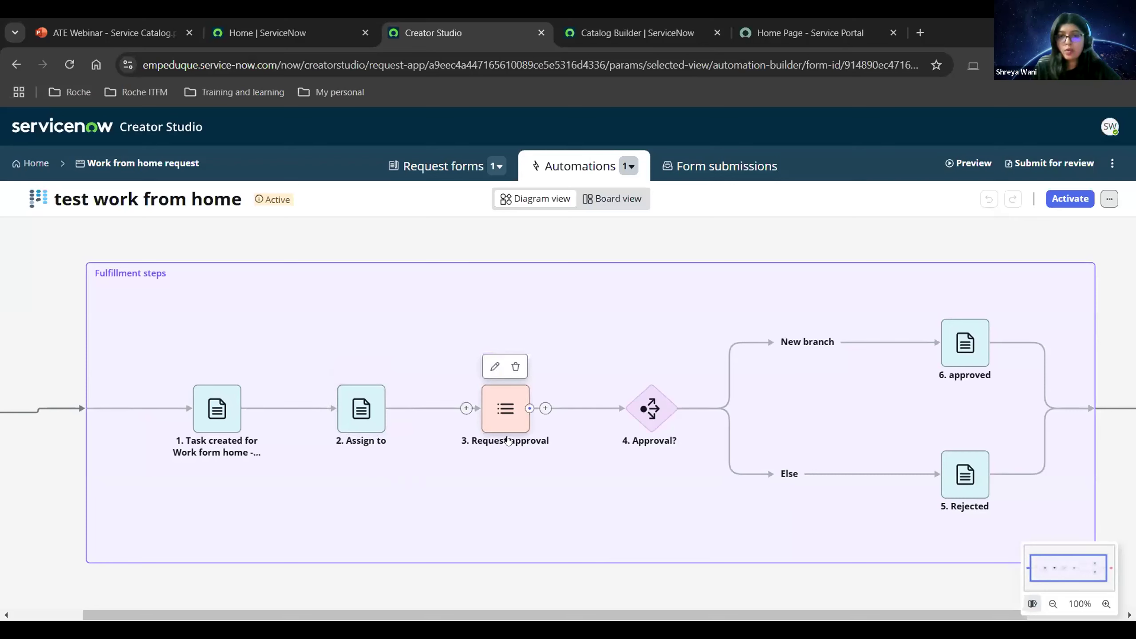
mouse_move(643, 431)
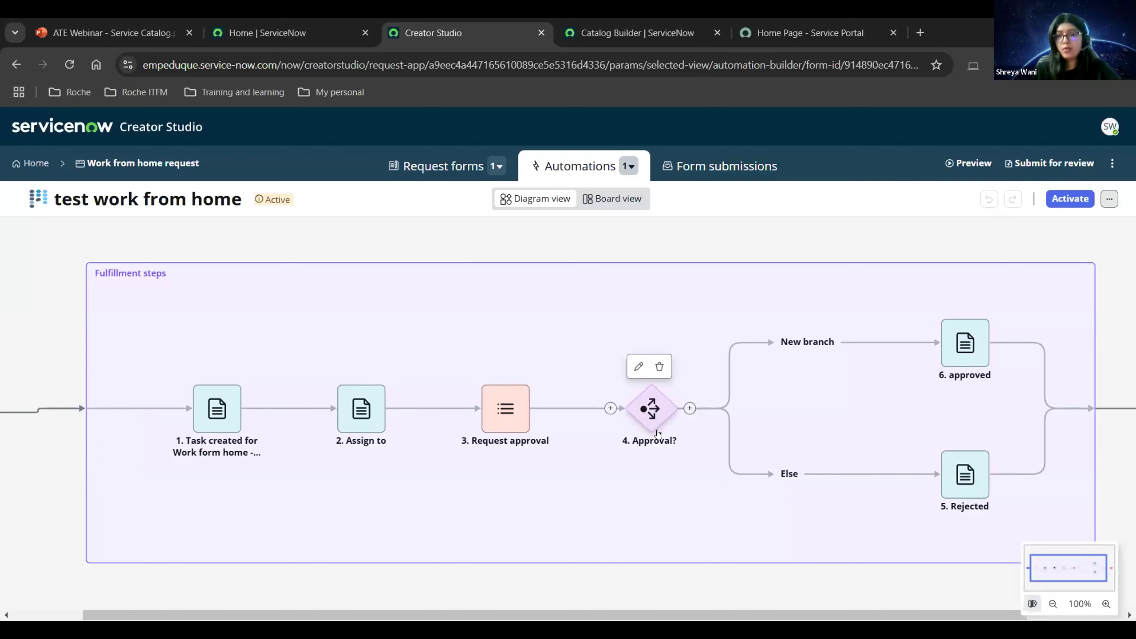
drag(966, 375, 850, 373)
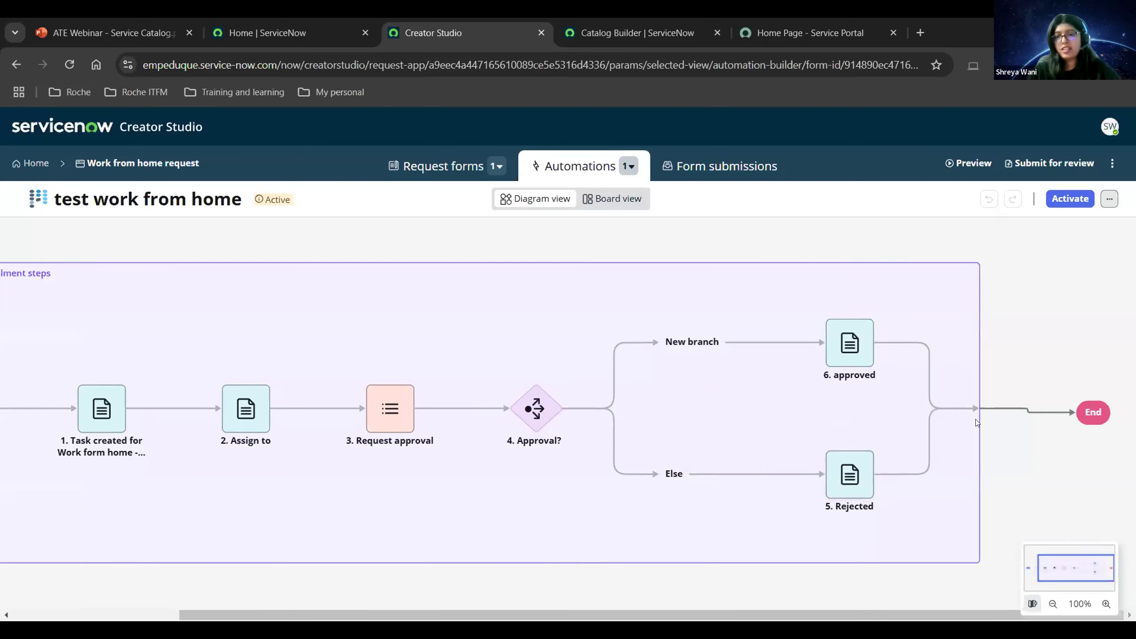
scroll(405, 467, left, 2)
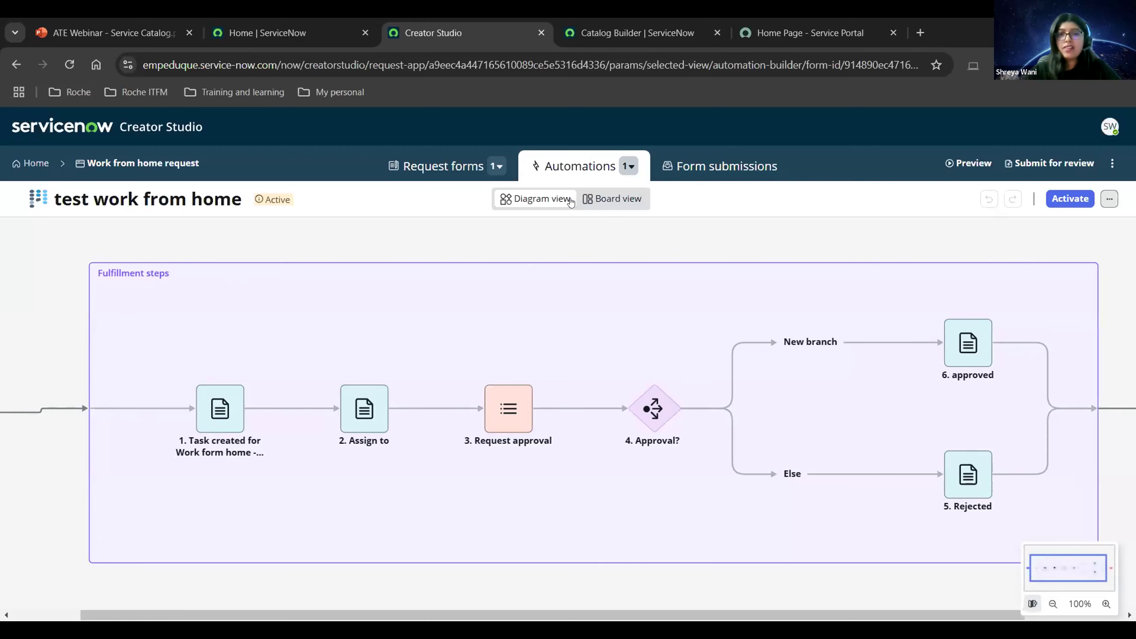
Check the steps in Board view, return to Diagram view, and activate the automation.
click(611, 202)
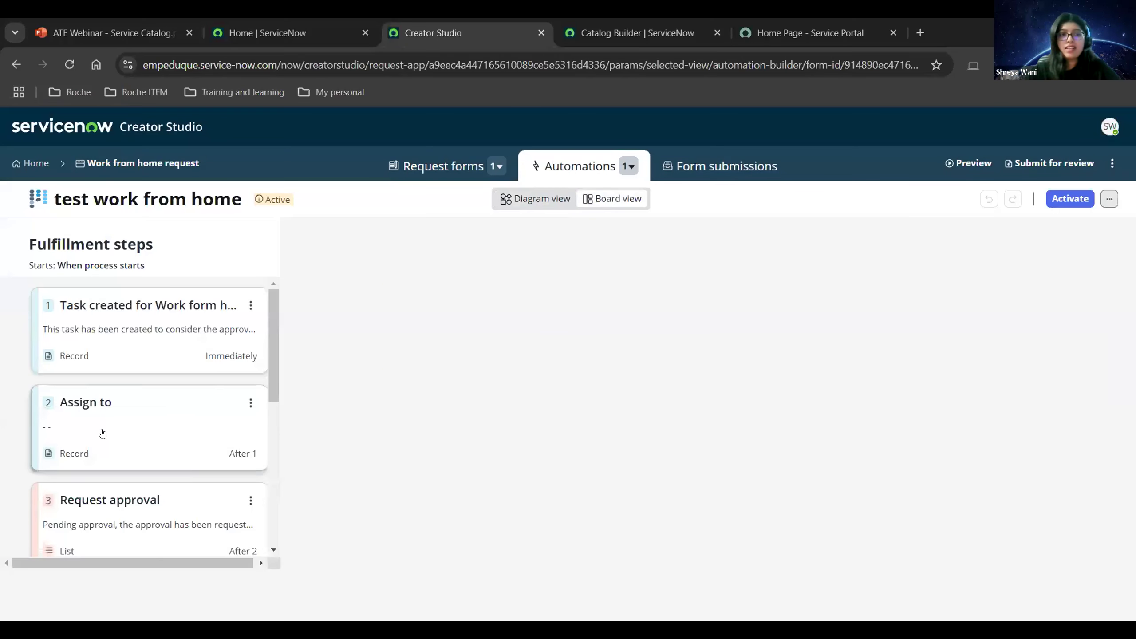
scroll(103, 430, down, 5)
scroll(119, 434, up, 6)
scroll(127, 435, down, 5)
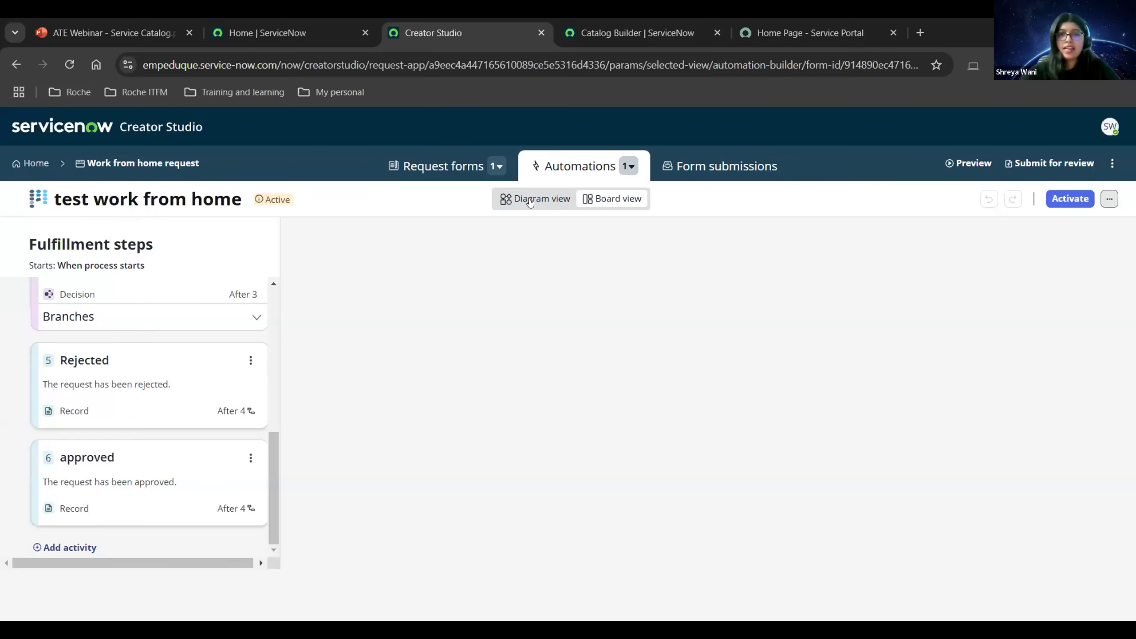
click(530, 202)
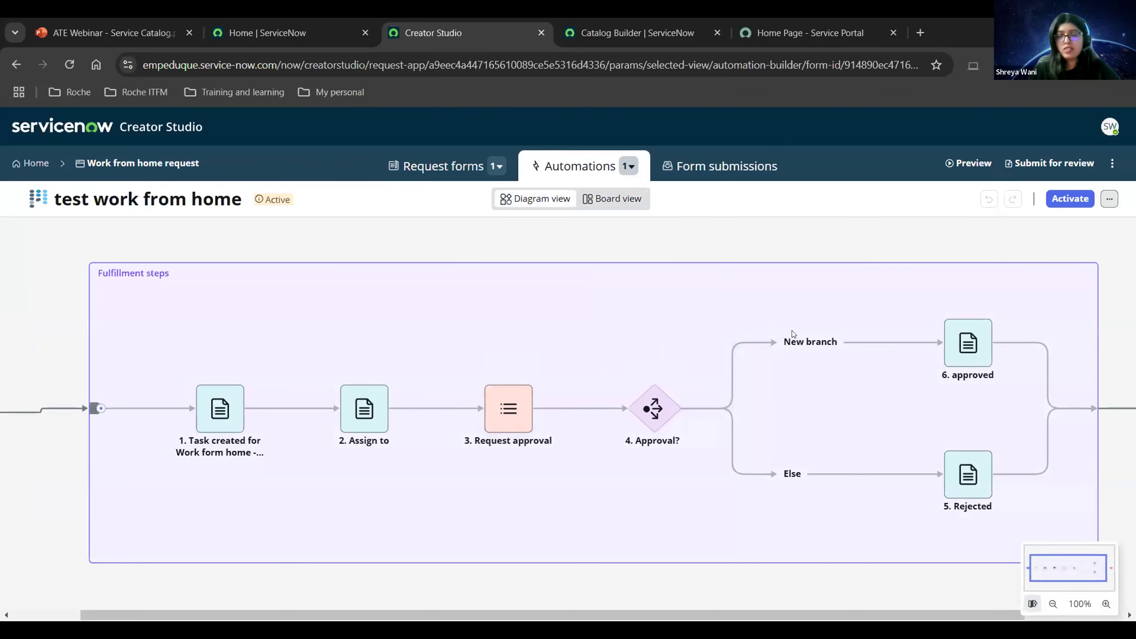
scroll(831, 309, right, 3)
scroll(1045, 224, left, 2)
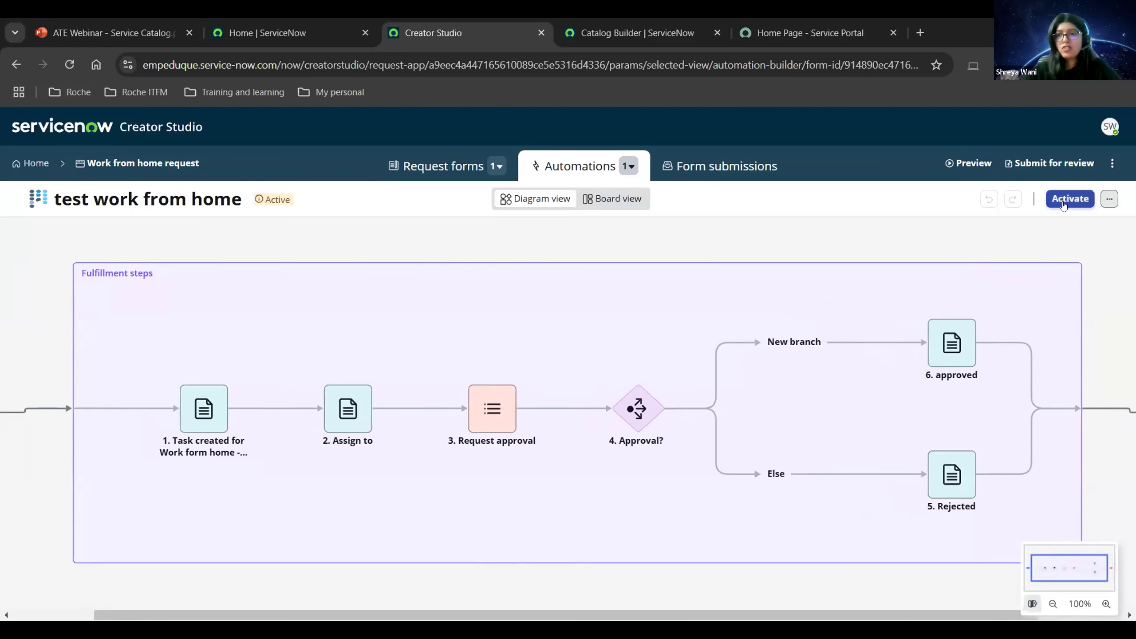
click(1064, 204)
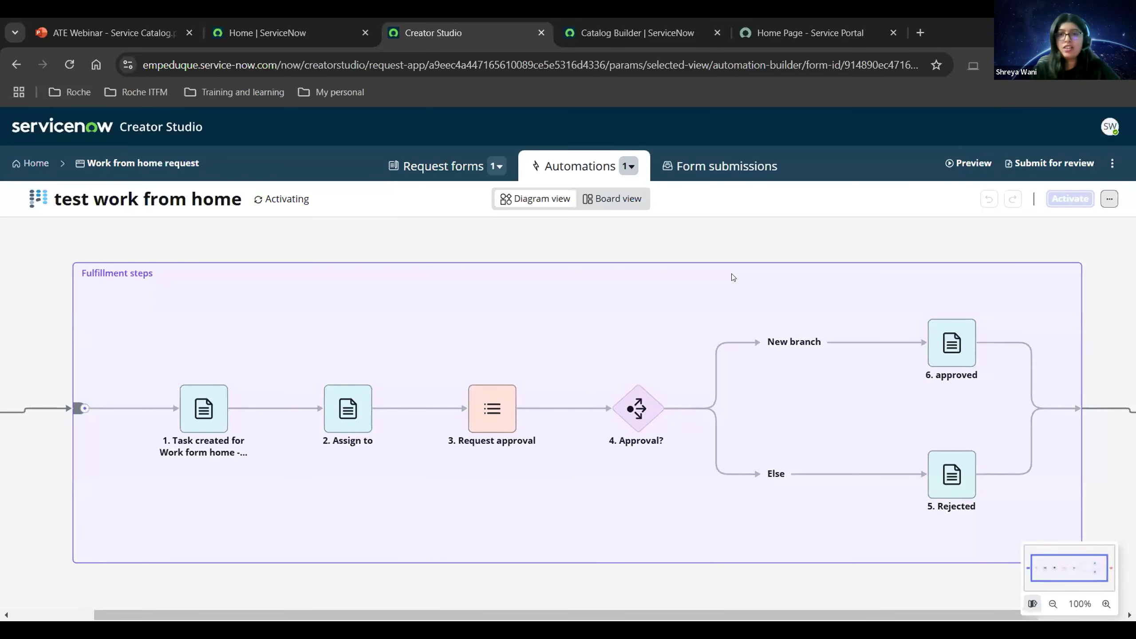
Show the Form submissions list with the two open test Request tasks.
click(716, 176)
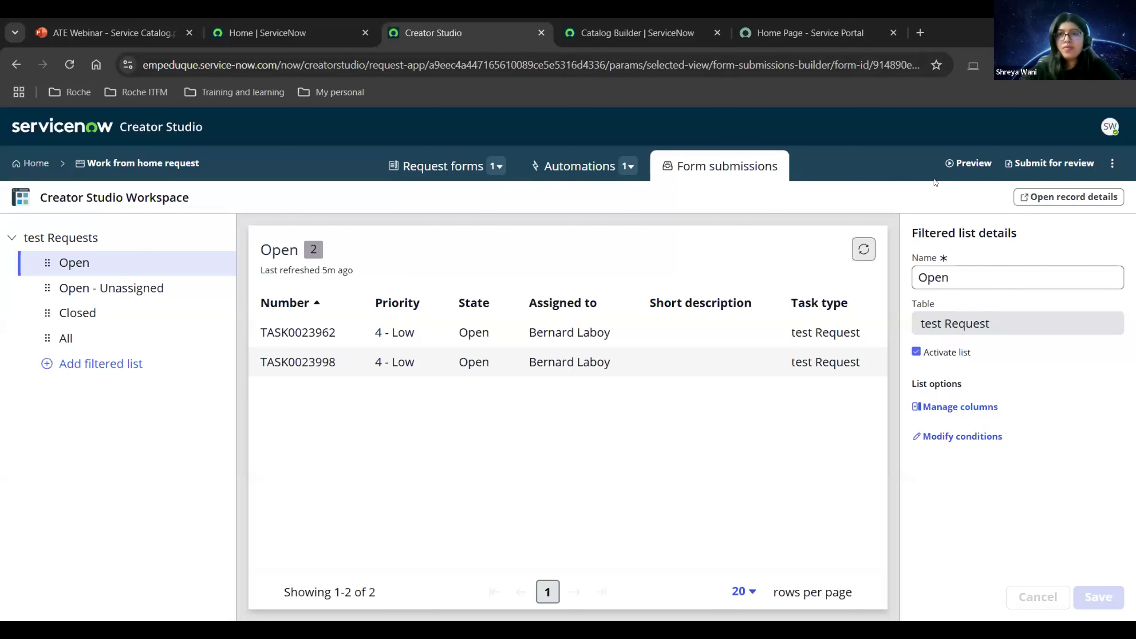
Browse the Service Portal catalog's Can We Help You? category and open Work from Home Request.
click(783, 40)
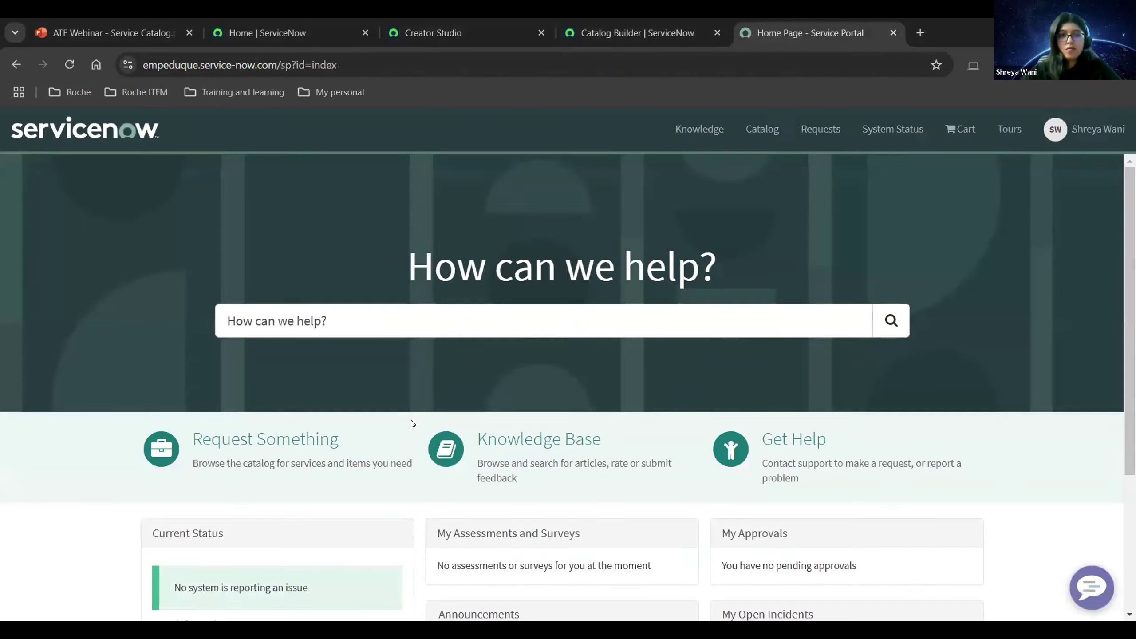
scroll(270, 368, down, 2)
click(270, 368)
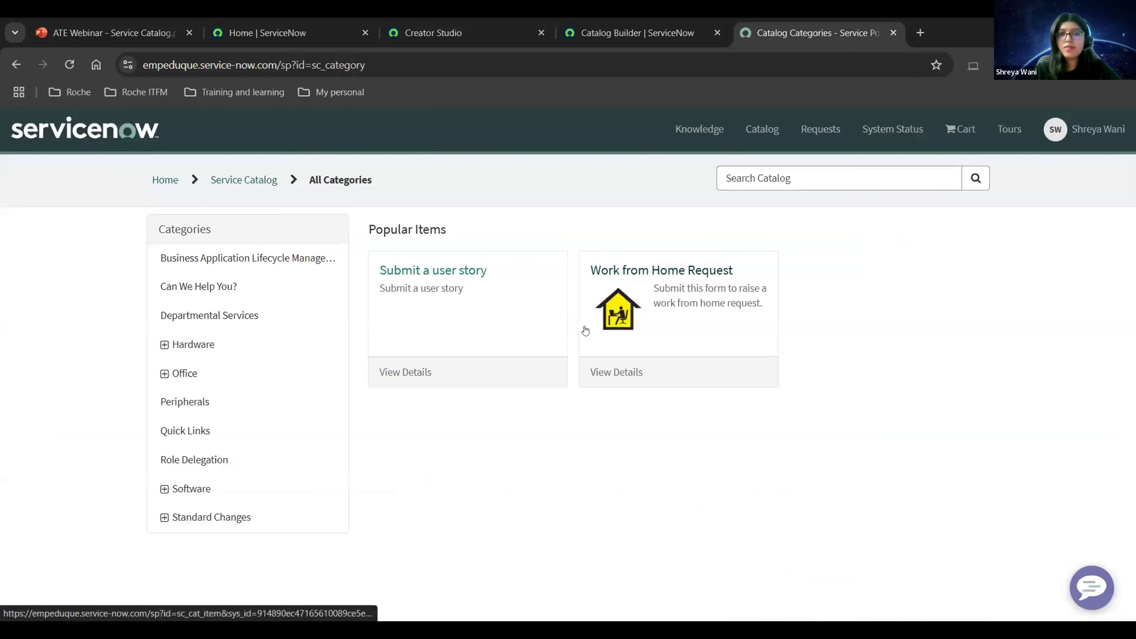
click(215, 293)
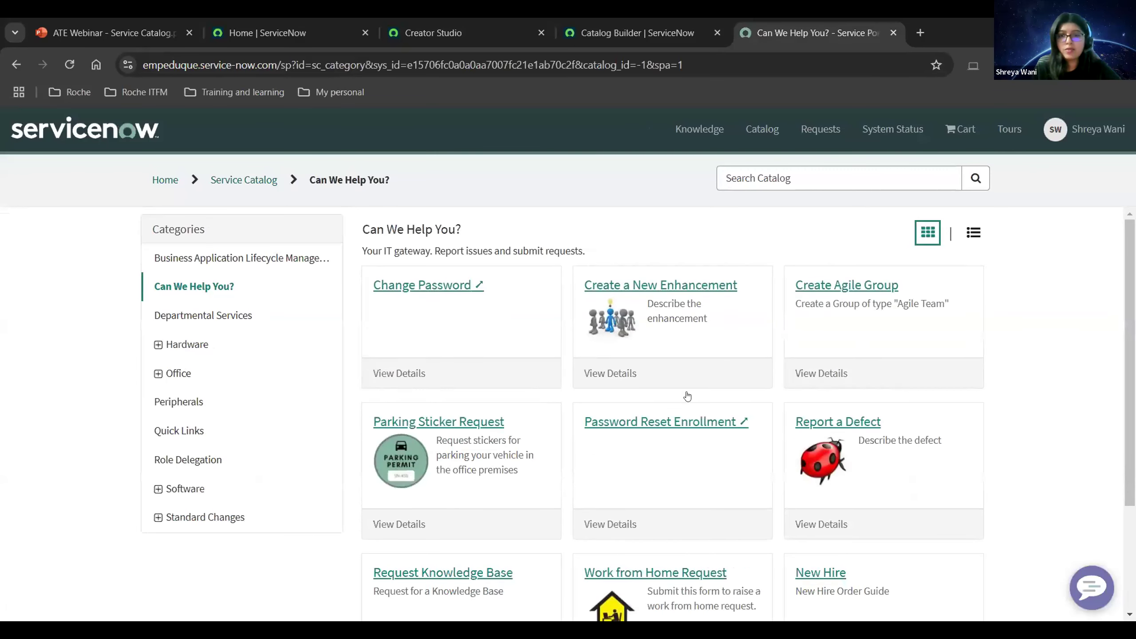
scroll(510, 410, down, 3)
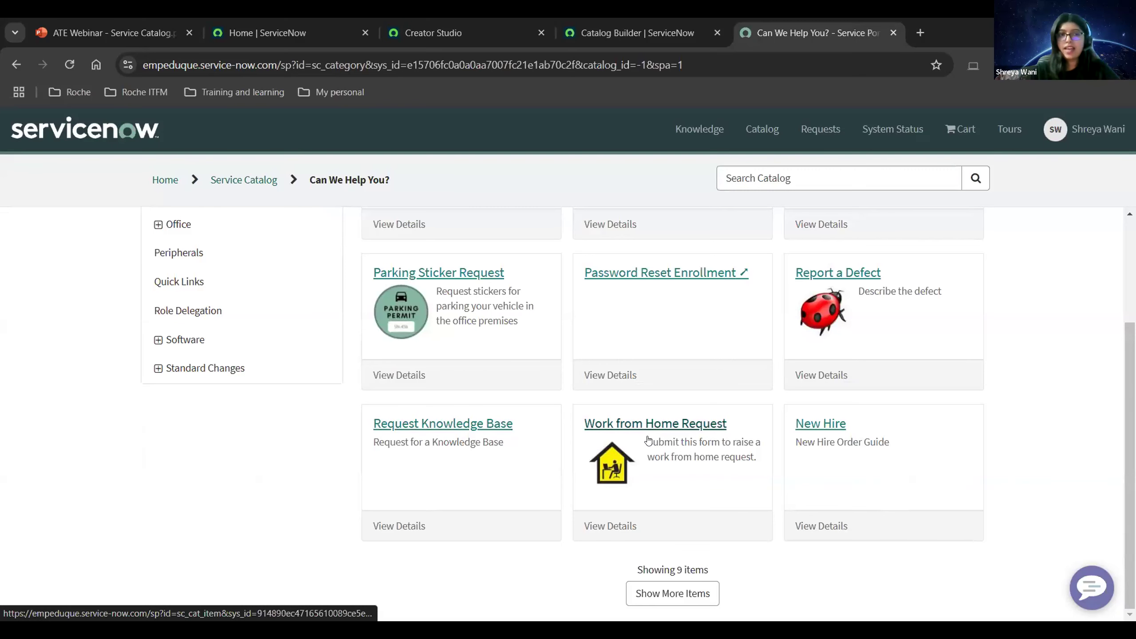
click(682, 424)
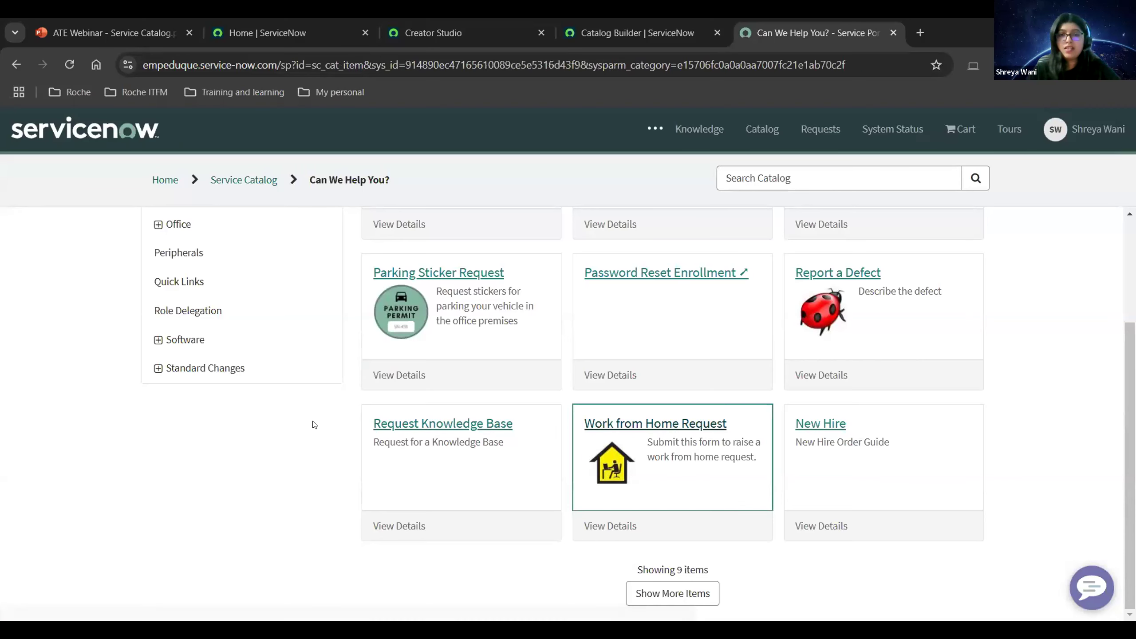
scroll(314, 425, down, 3)
Fill in the requester, an employee ID, and the reason 'personal reason'.
click(271, 414)
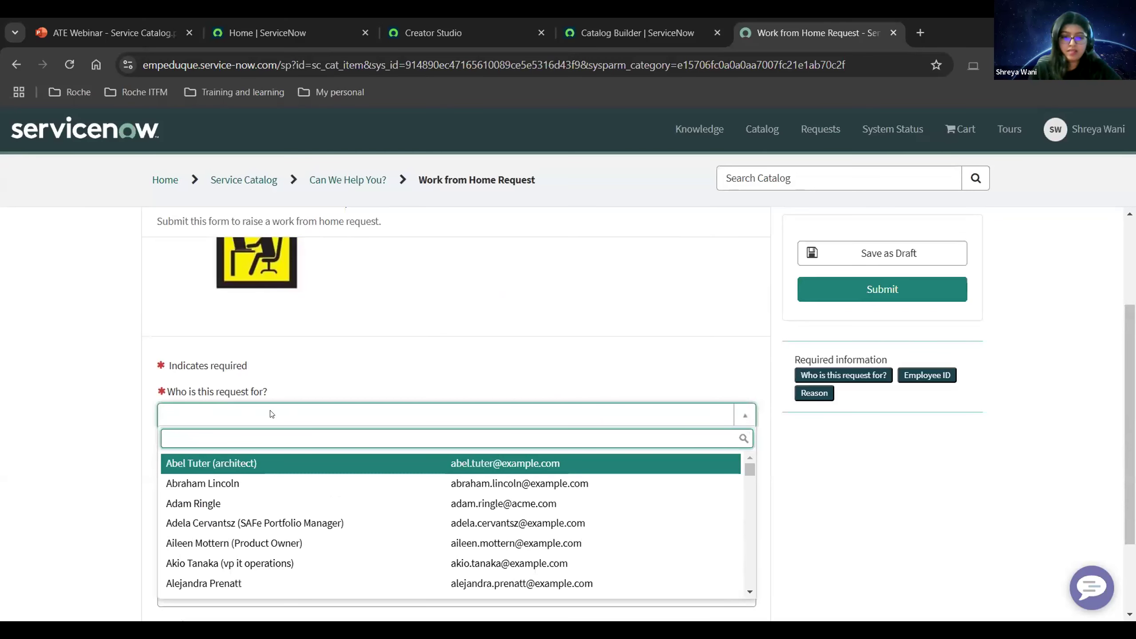
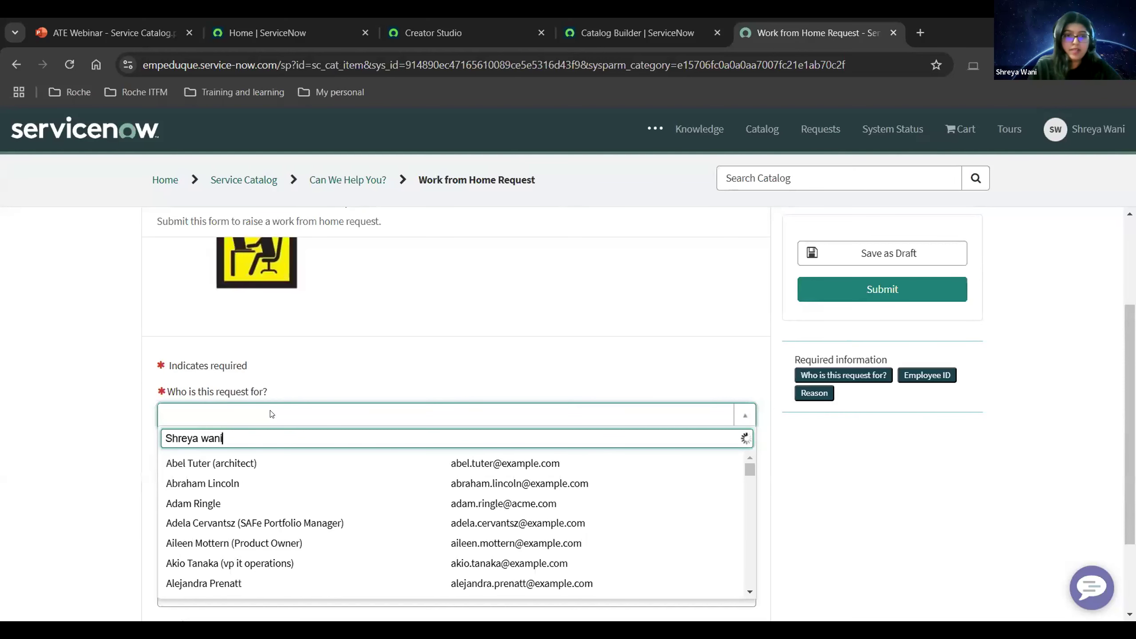
click(272, 468)
click(271, 470)
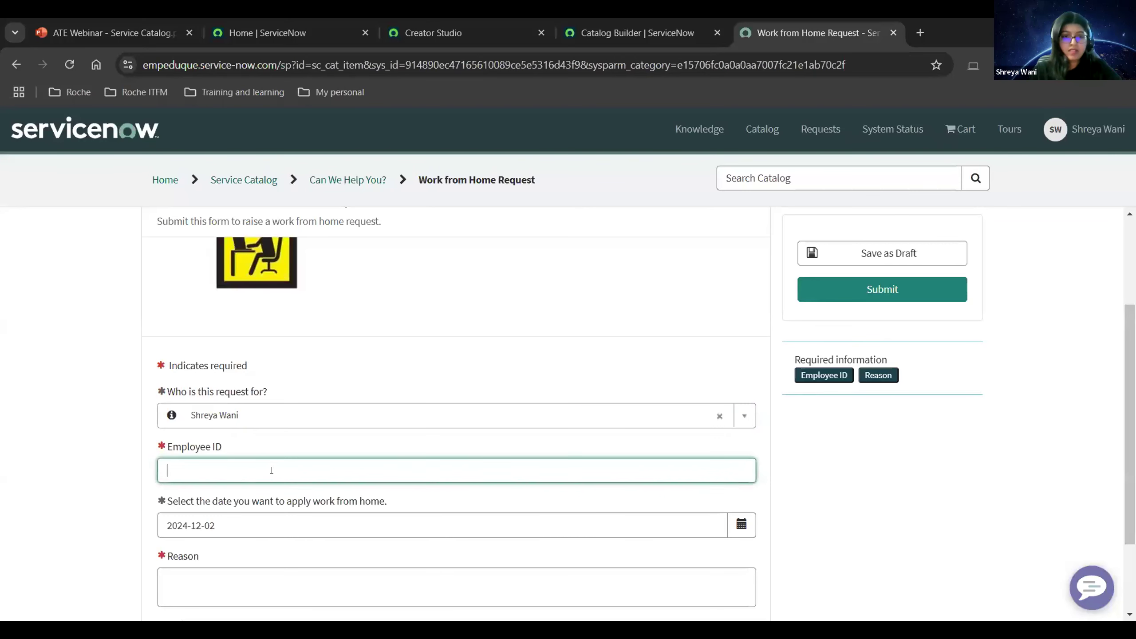
text(12345)
scroll(285, 494, down, 3)
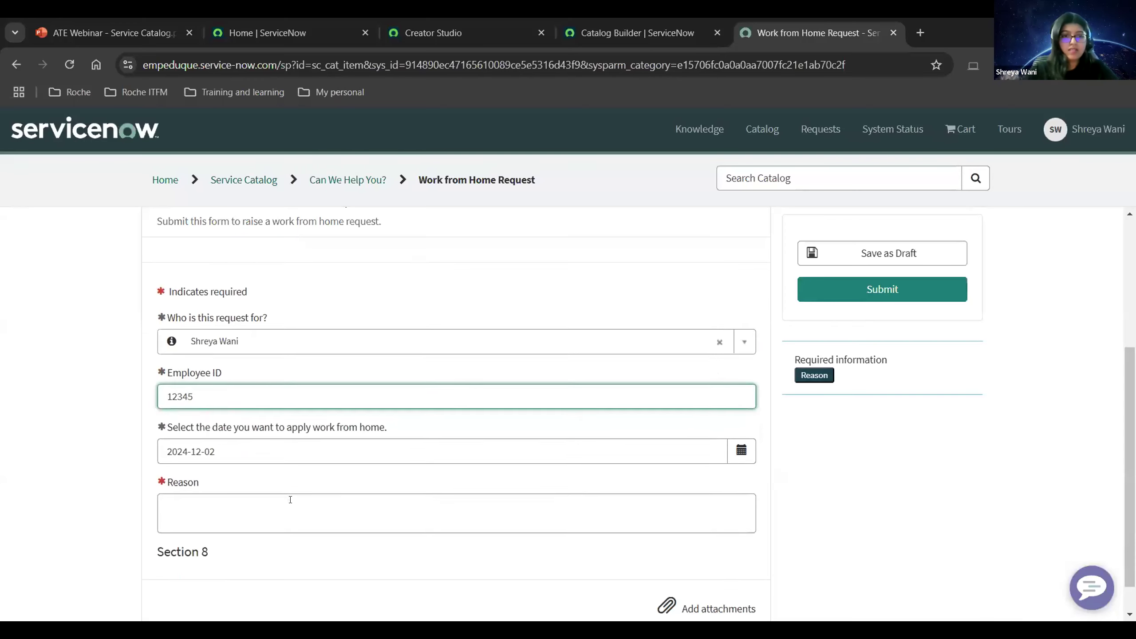
click(245, 469)
text(per)
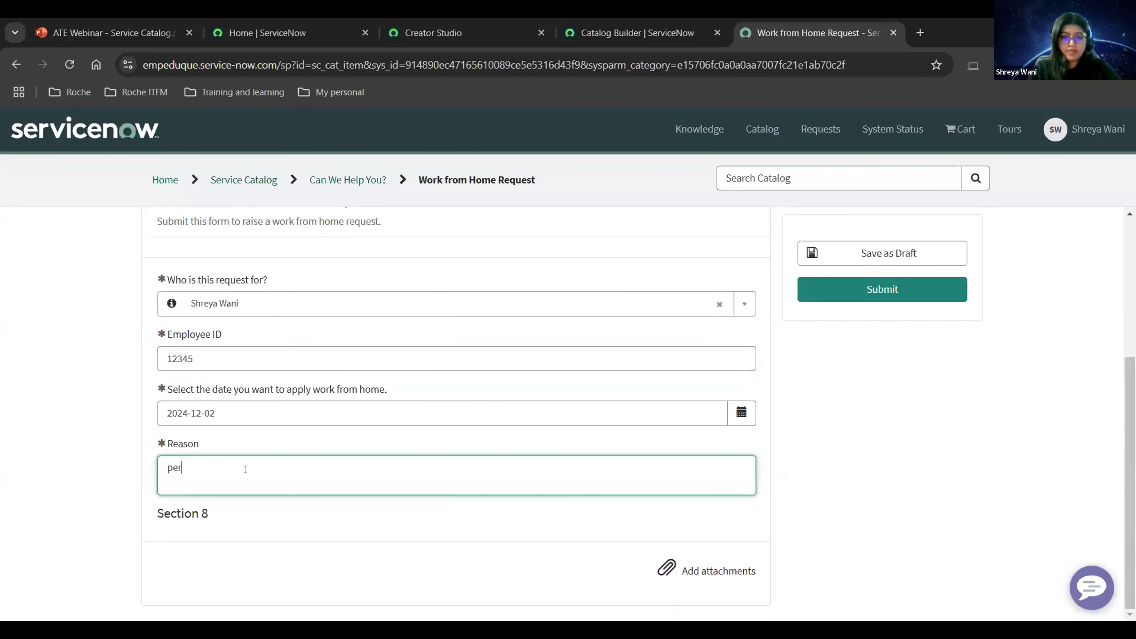
text(sonal reason)
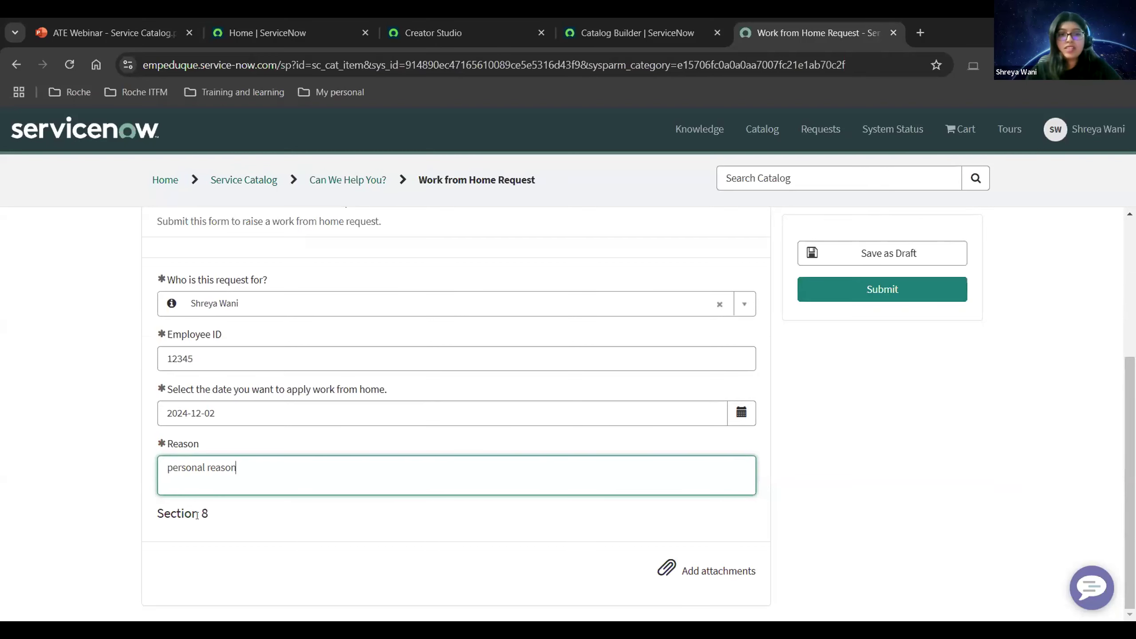
Submit the request, copy the new task number, and go to Admin Home.
scroll(290, 465, up, 2)
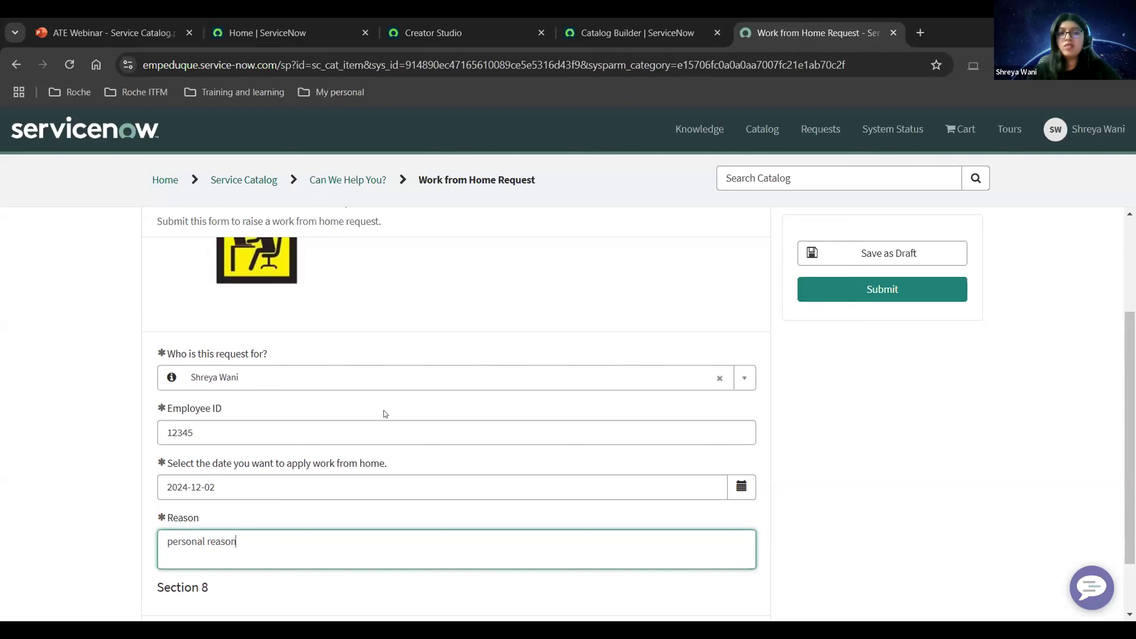
scroll(375, 440, down, 2)
scroll(375, 439, up, 2)
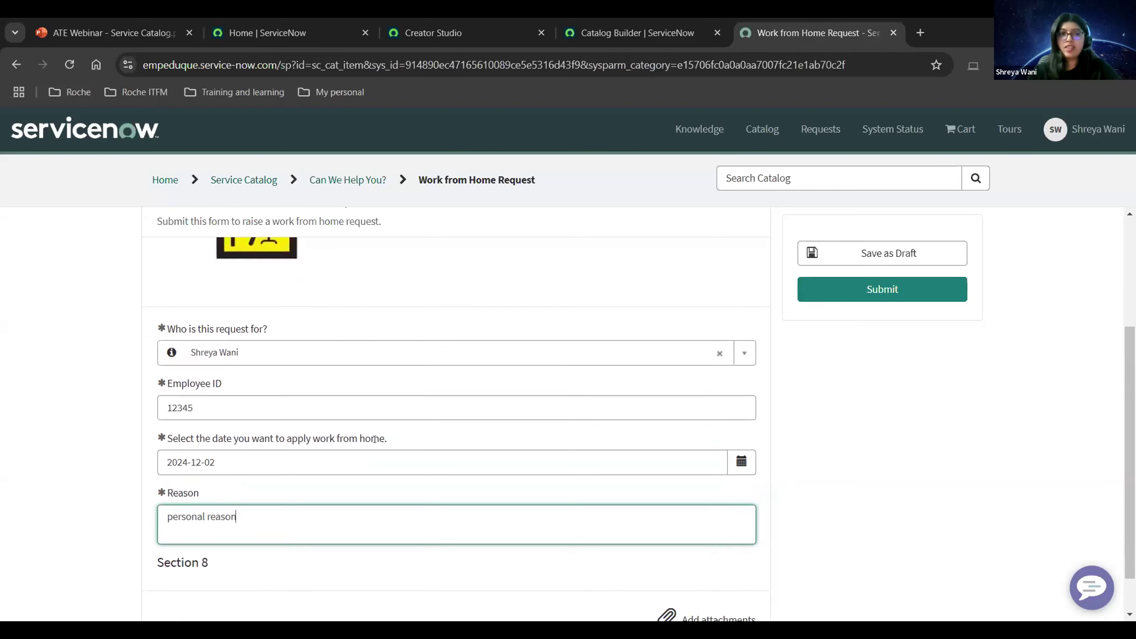
scroll(225, 529, down, 2)
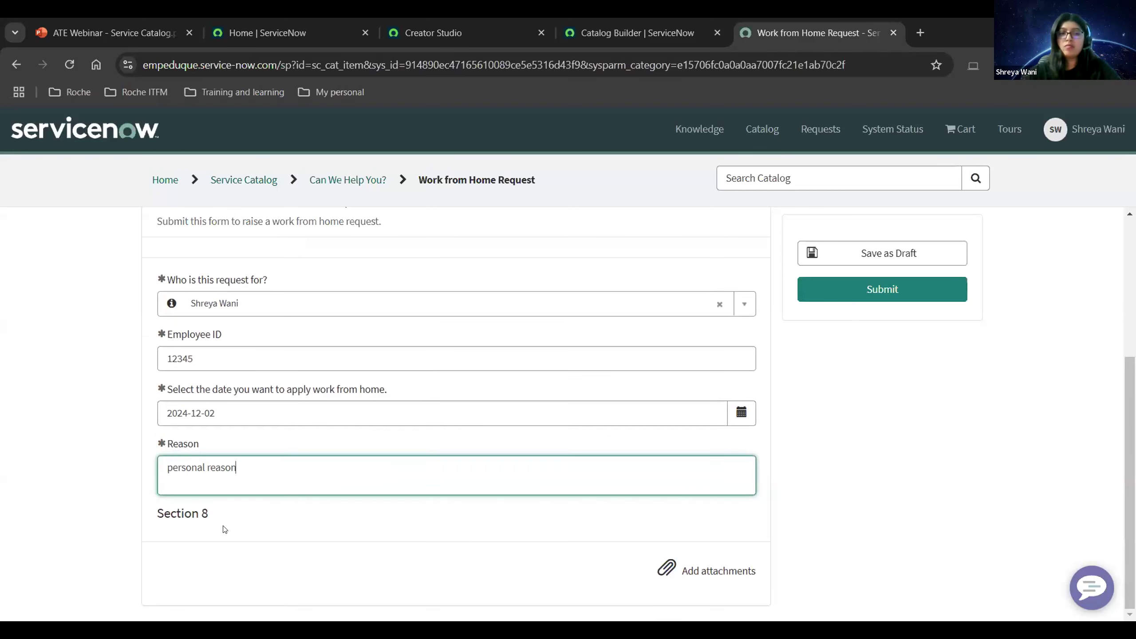
scroll(376, 519, up, 4)
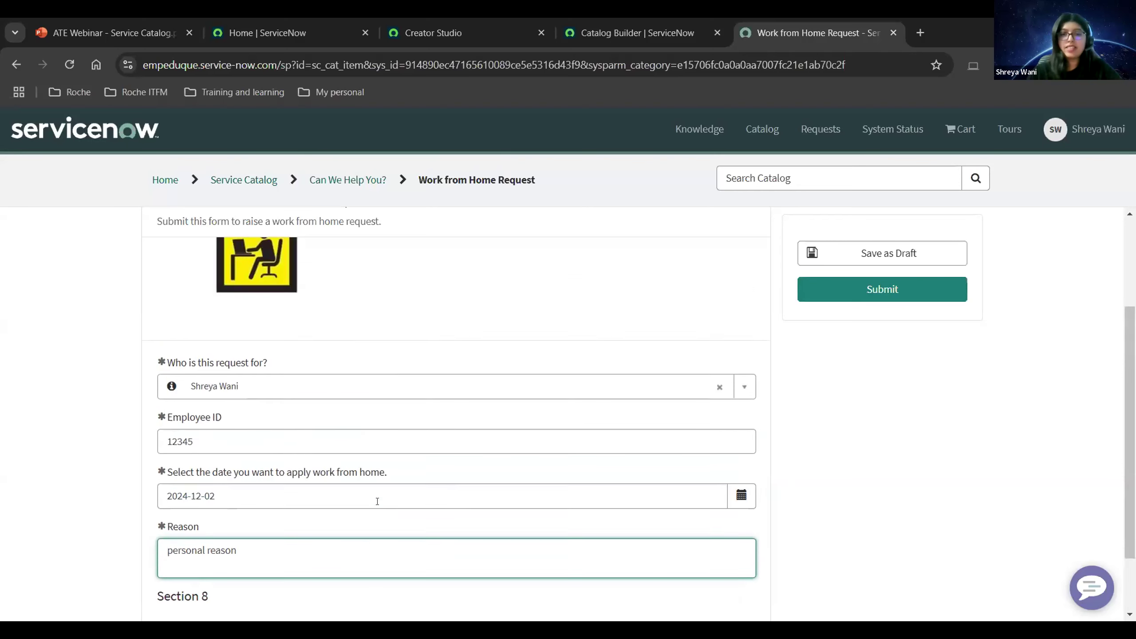
scroll(372, 516, down, 2)
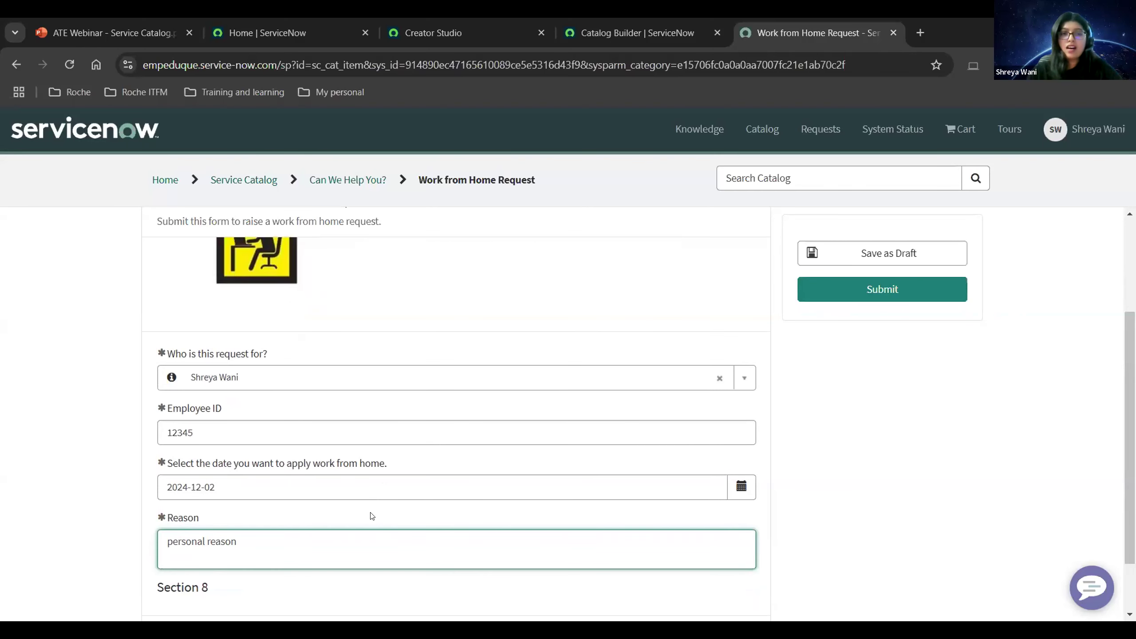
scroll(617, 419, up, 4)
click(833, 301)
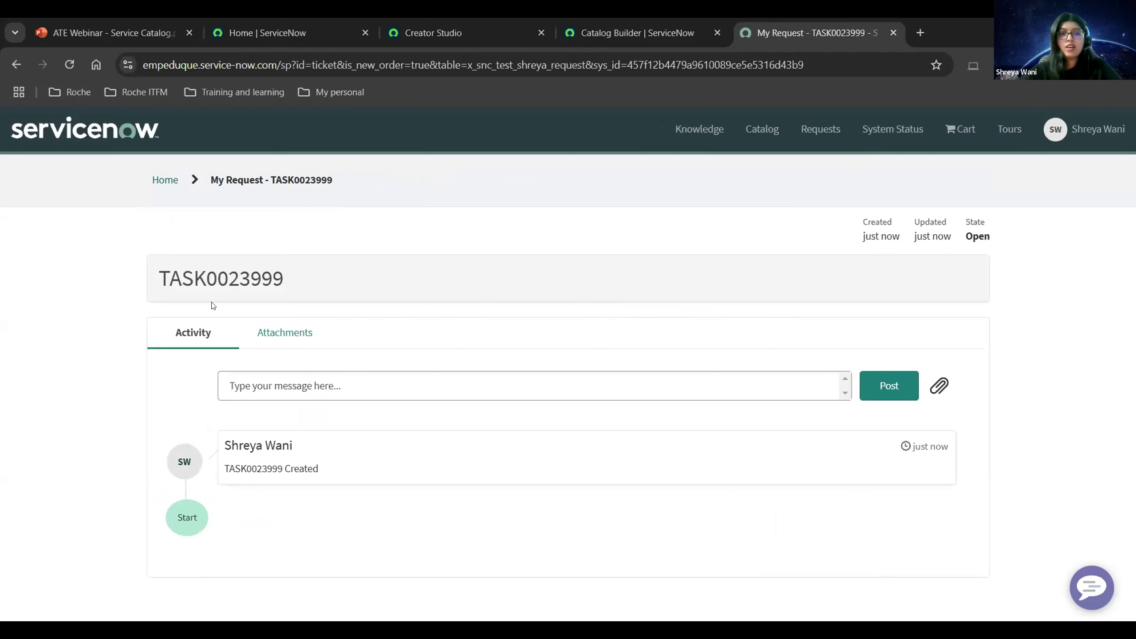
double_click(235, 275)
key(ctrl+c)
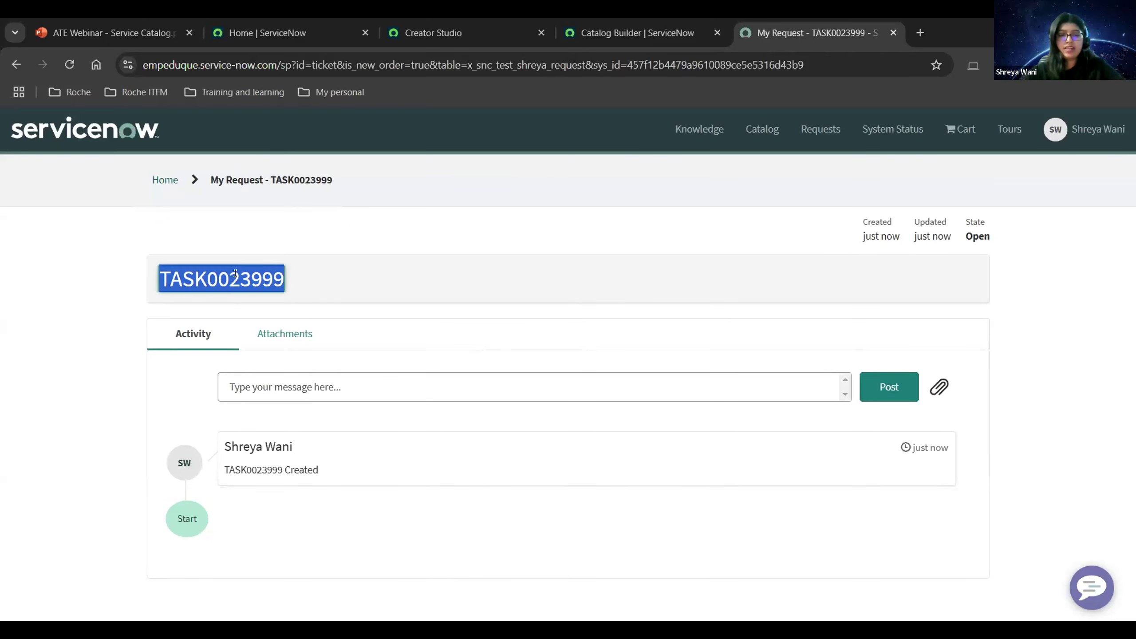
click(299, 19)
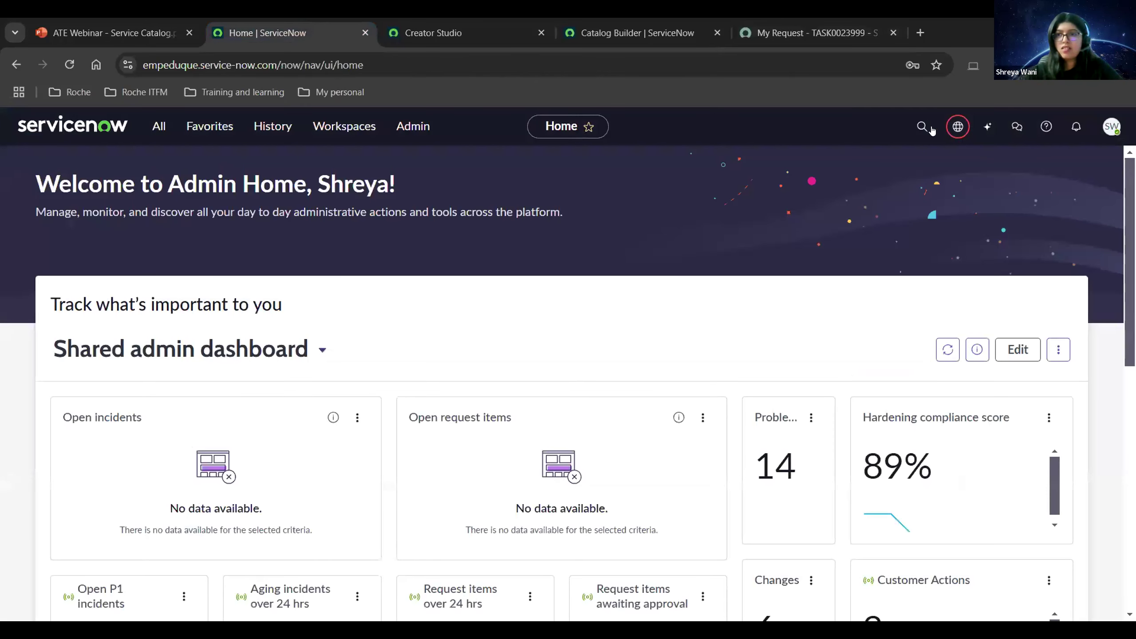
Find the submitted request via global search with the copied number and open its record.
click(931, 129)
key(ctrl+v)
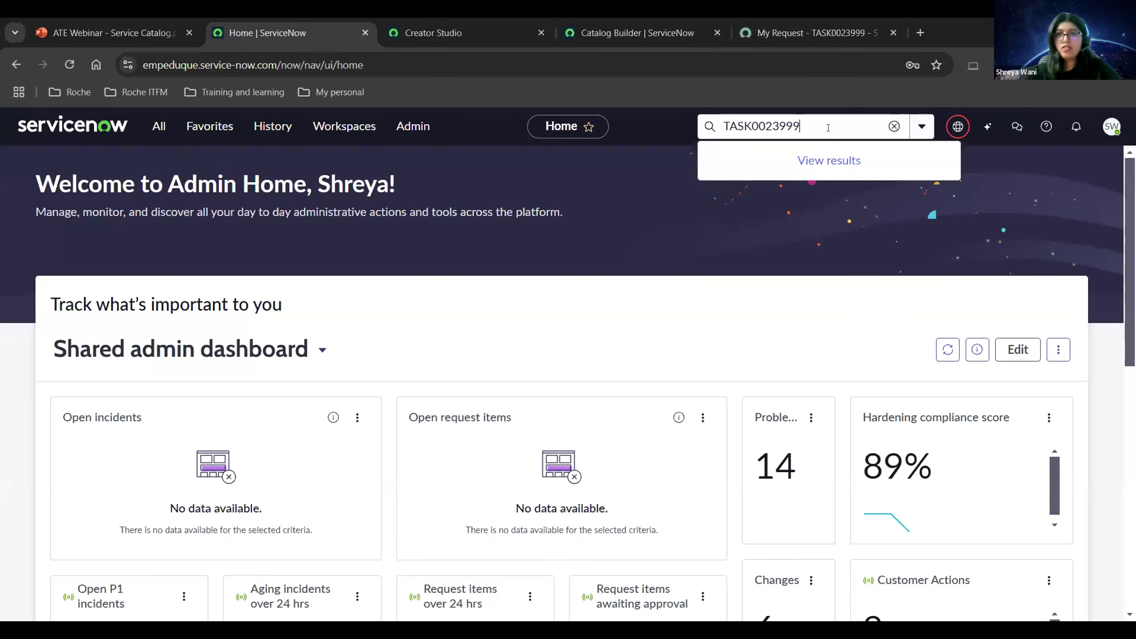
click(788, 182)
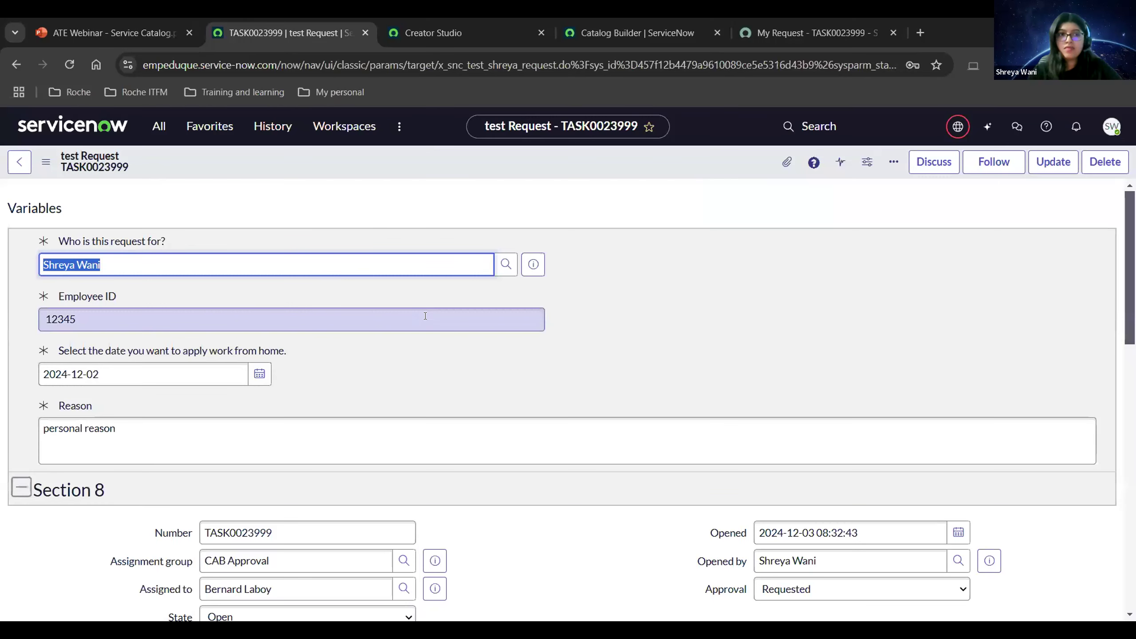
scroll(578, 336, down, 4)
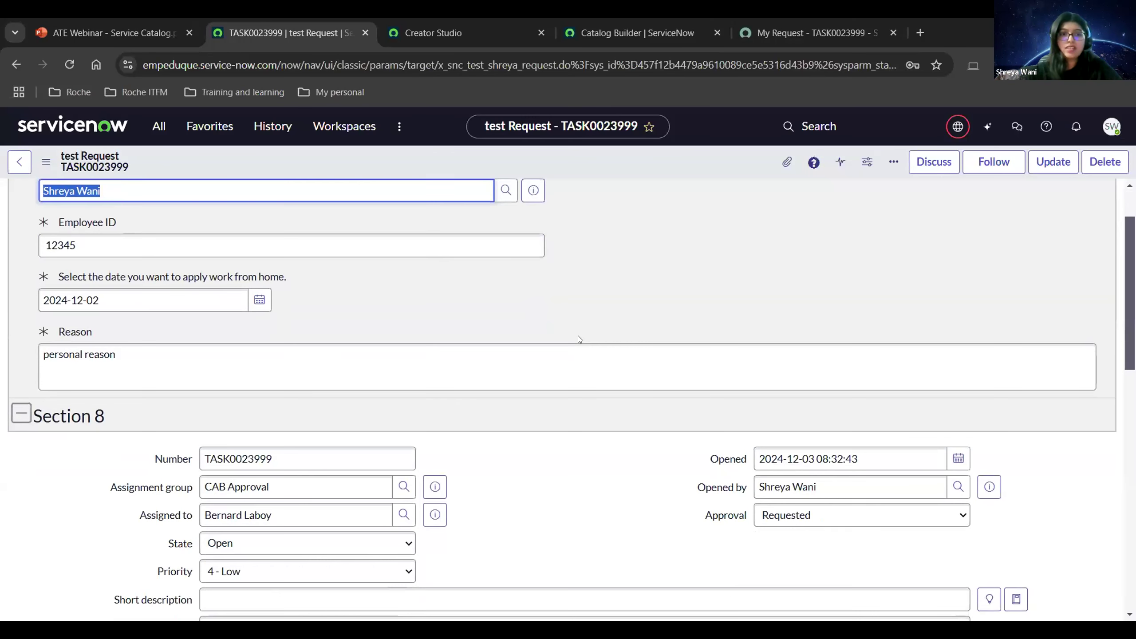
scroll(578, 339, down, 2)
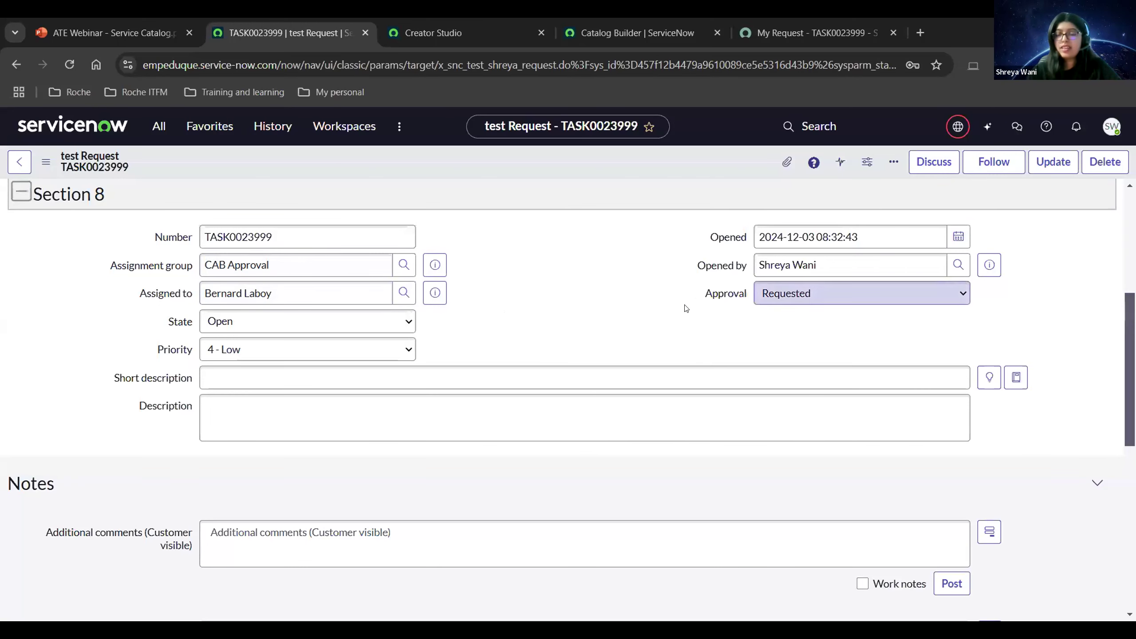
scroll(581, 331, down, 5)
scroll(545, 337, down, 5)
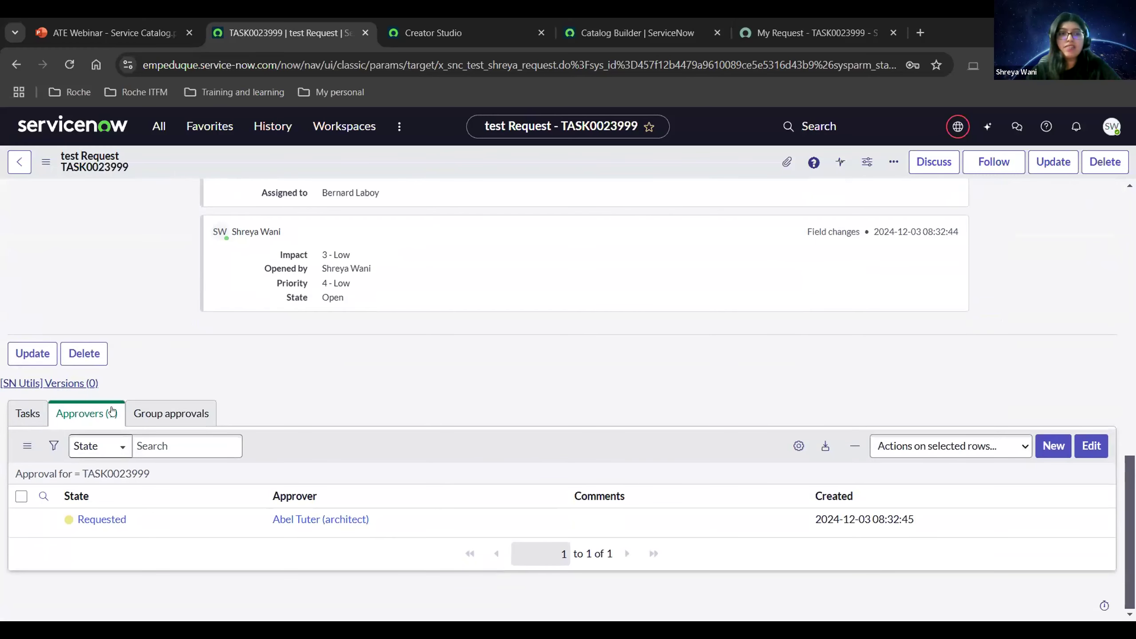
Set the approver's approval state to Approved and return to Creator Studio's form submissions.
click(155, 521)
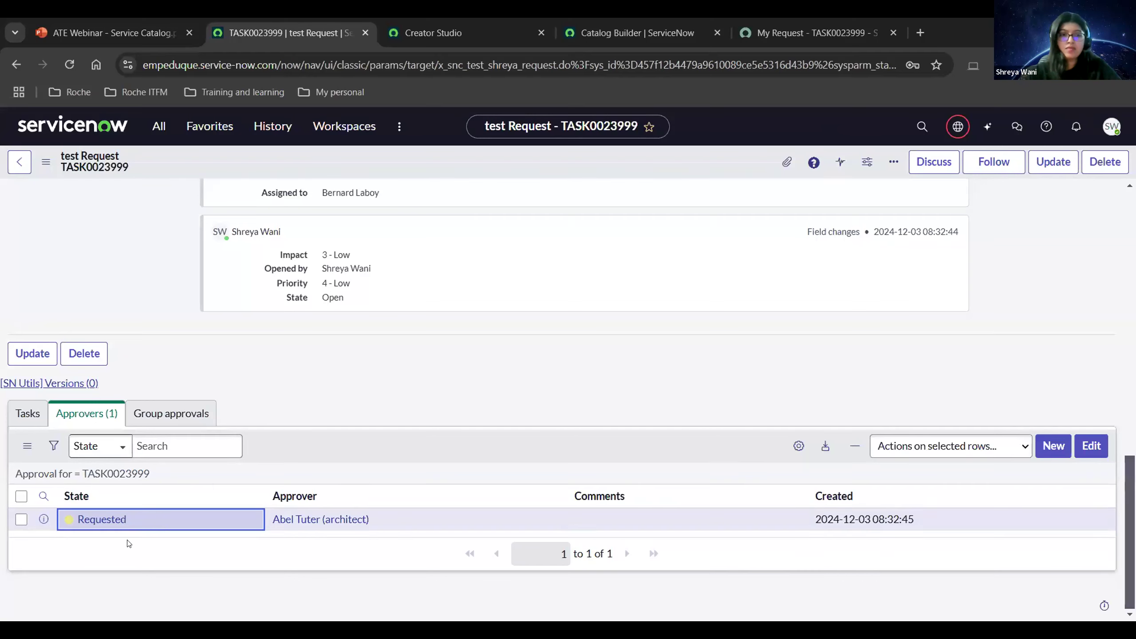
double_click(160, 524)
click(159, 528)
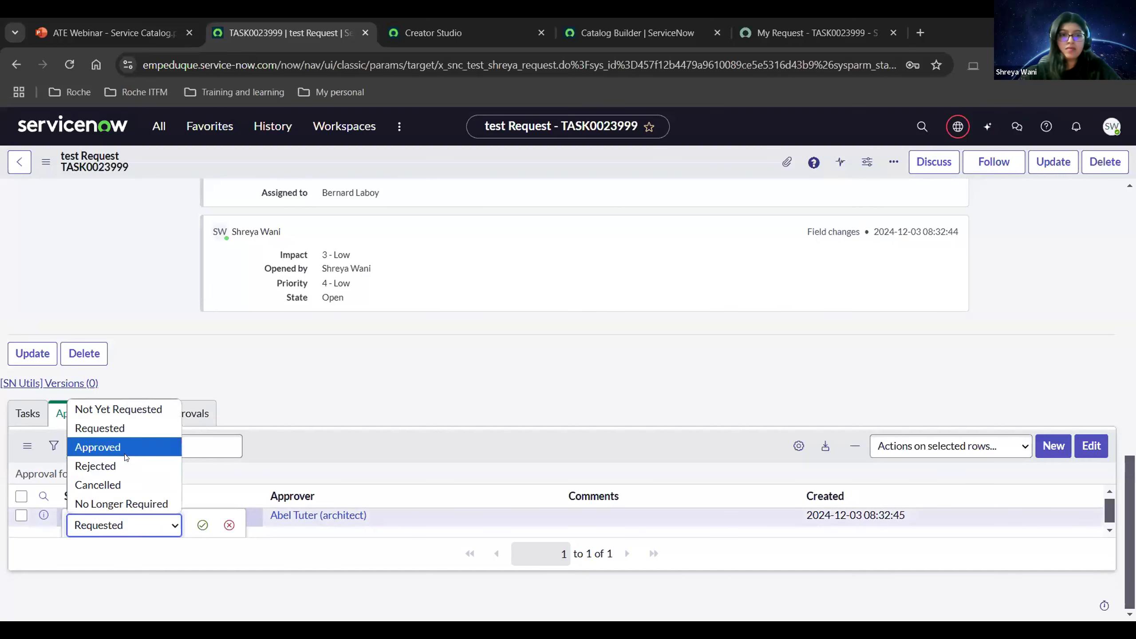
click(126, 447)
click(202, 524)
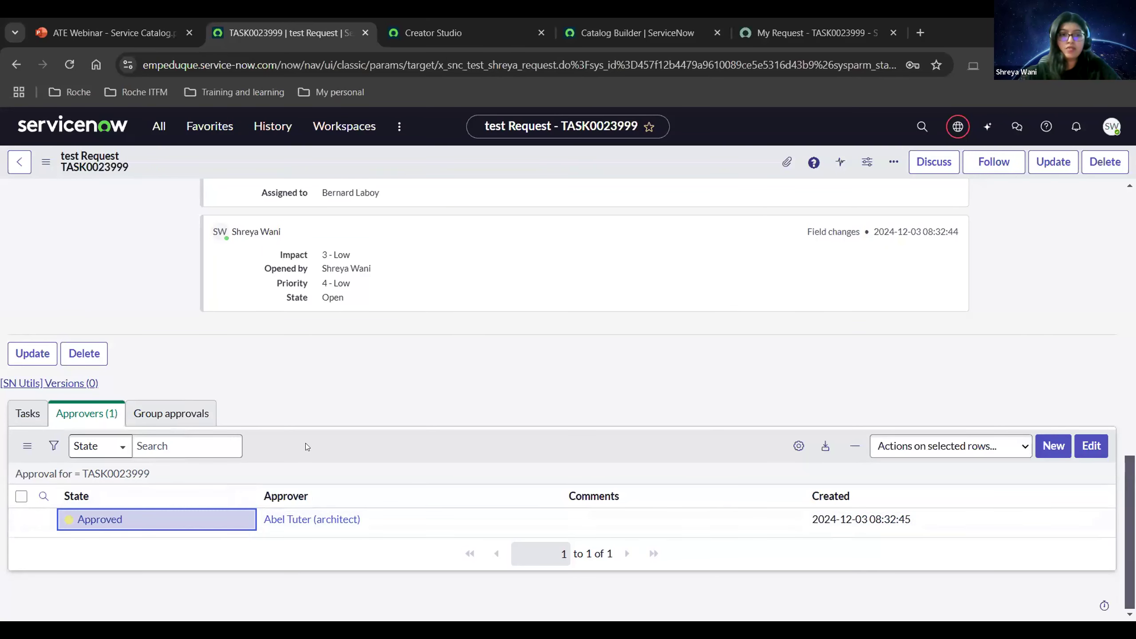
scroll(353, 437, up, 10)
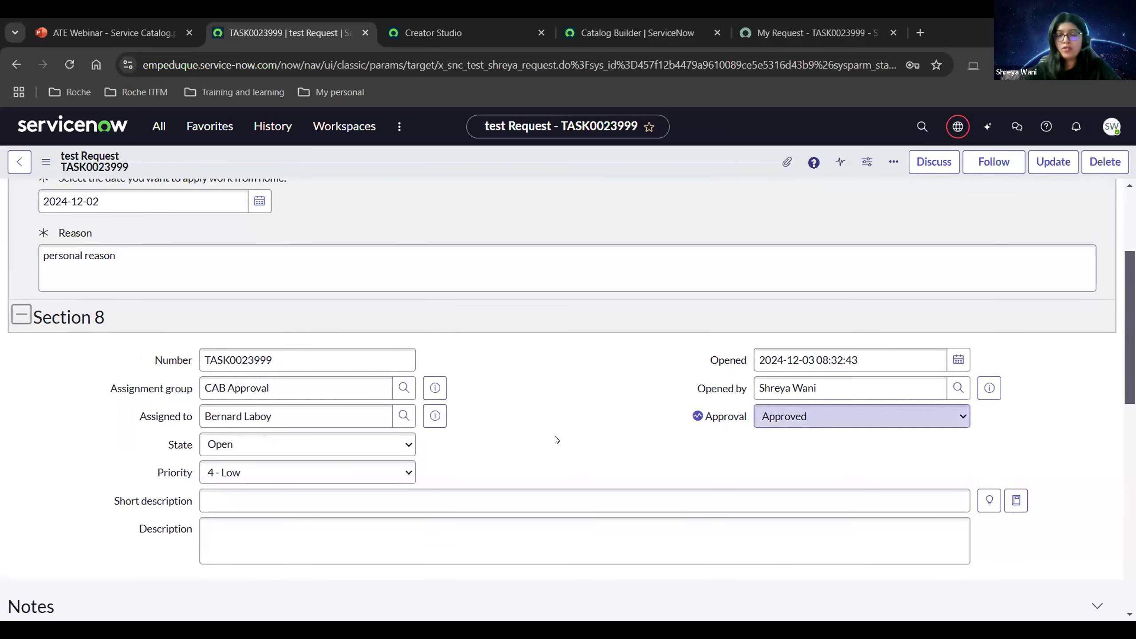
scroll(555, 440, up, 4)
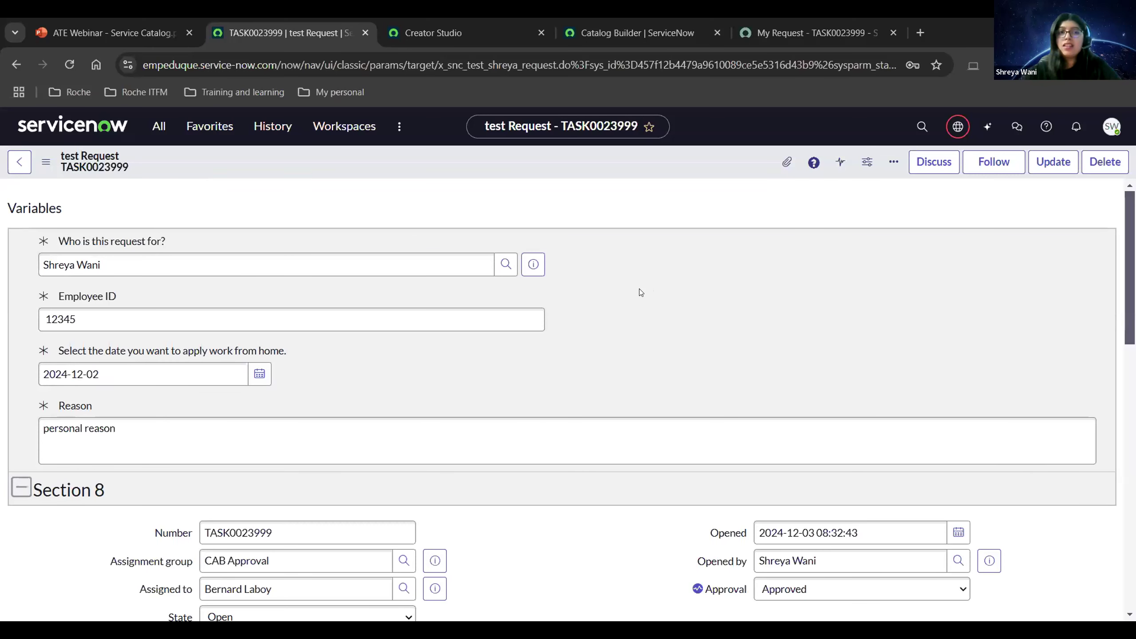
click(441, 33)
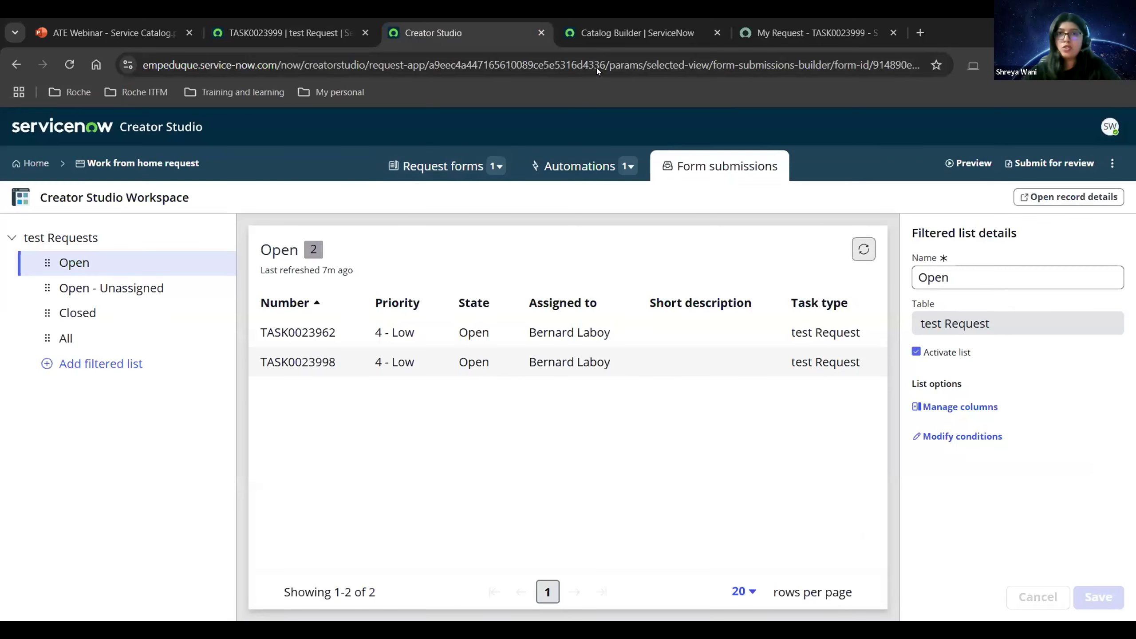
Switch to the Catalog Builder browser tab to show its dashboard.
click(611, 28)
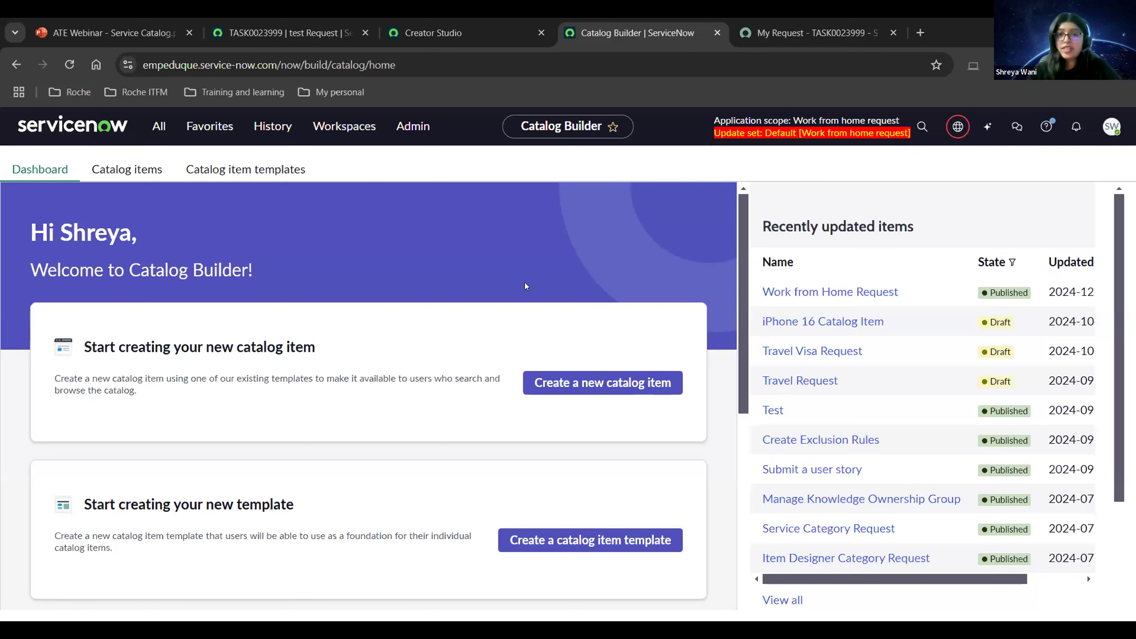
Create a new catalog item from the 'Standard items in Service Catalog' template.
click(594, 384)
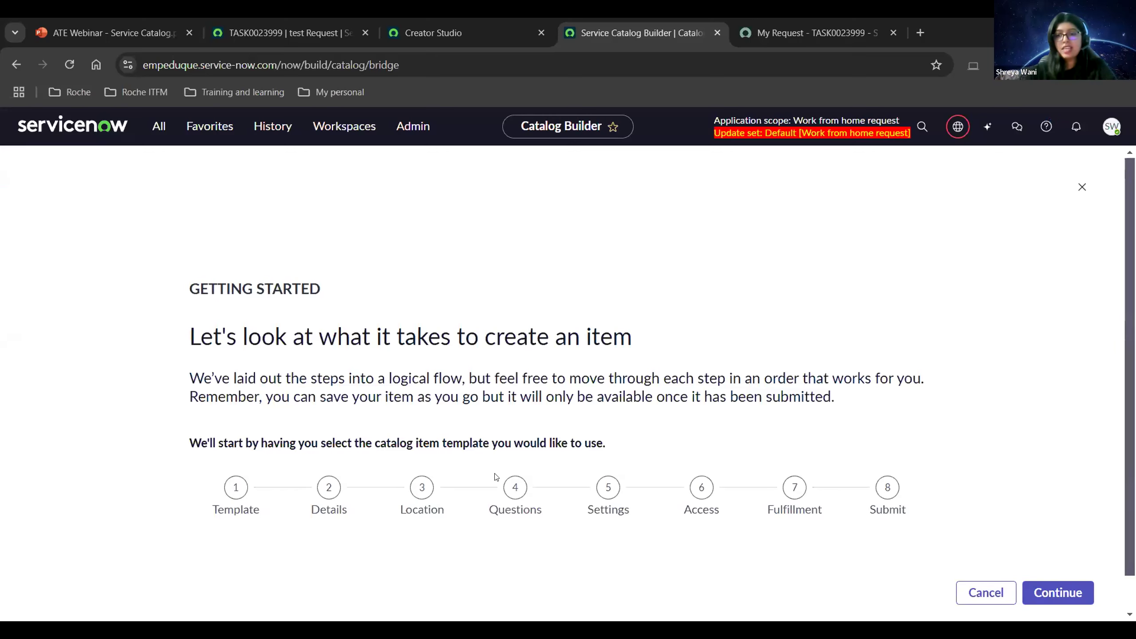
click(1065, 593)
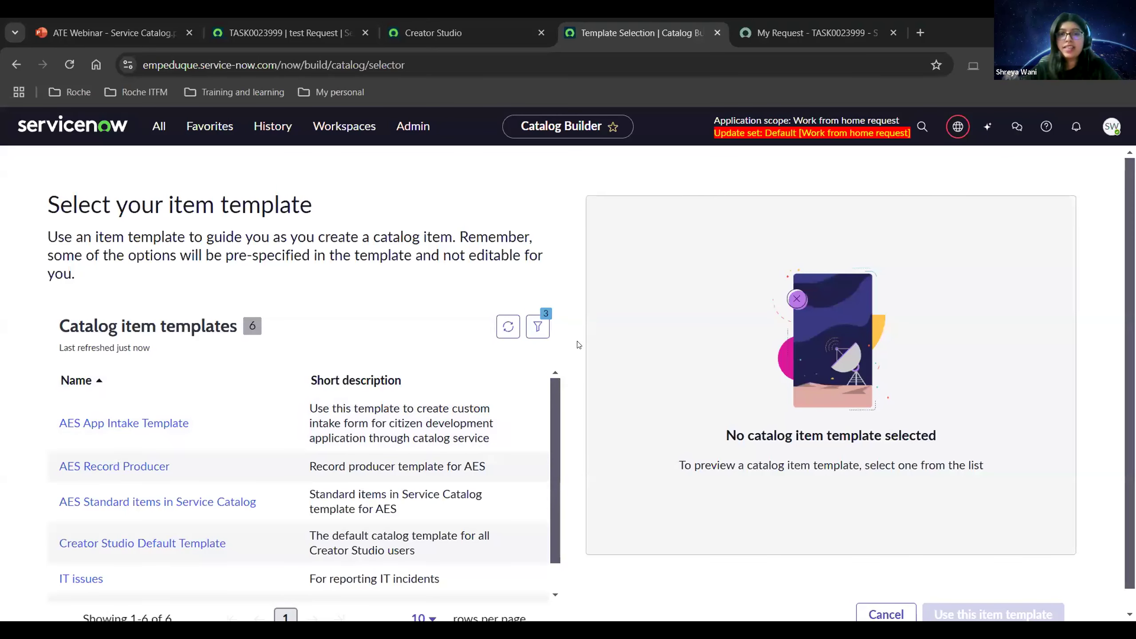
scroll(545, 373, down, 1)
scroll(545, 373, down, 1)
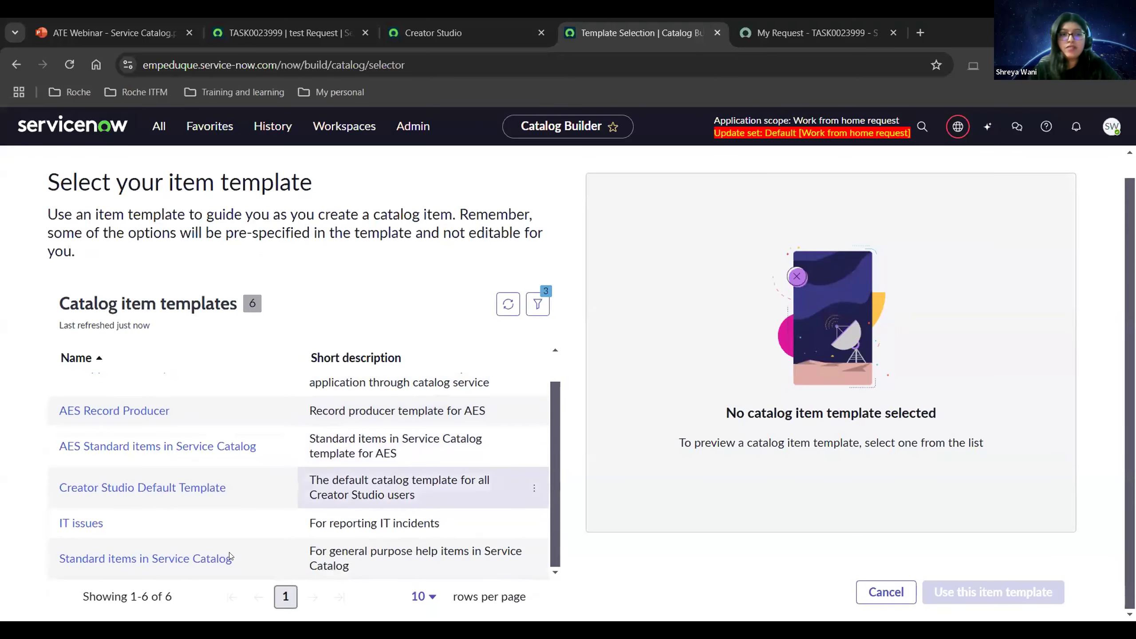
click(123, 563)
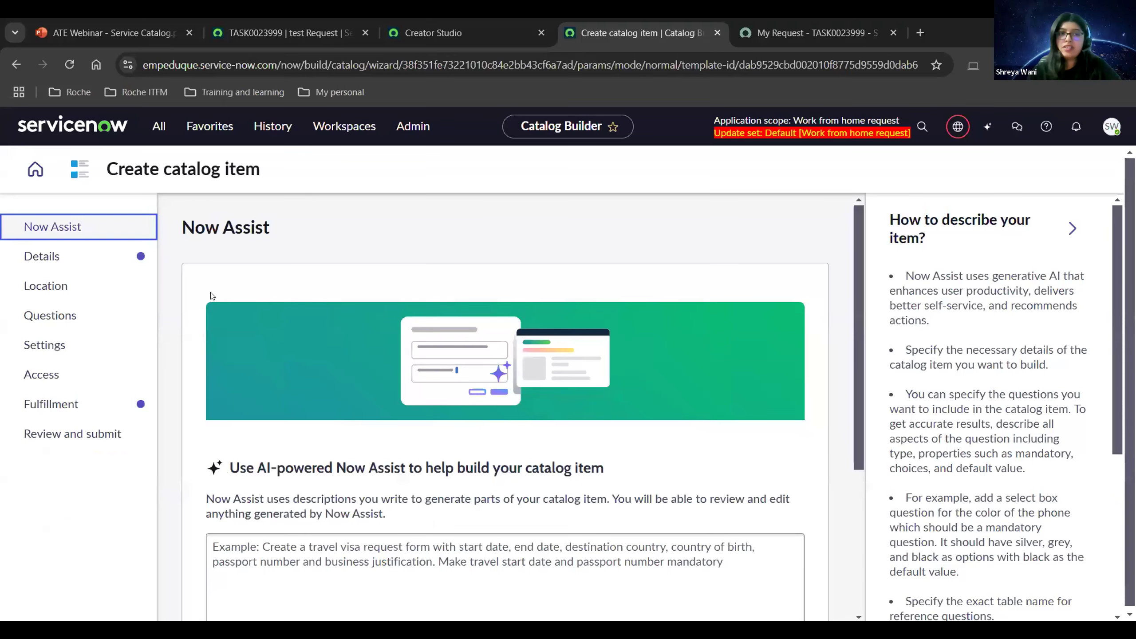
Paste the travel visa form description and generate the Travel Visa Request Form with Now Assist.
scroll(188, 304, down, 2)
scroll(170, 309, up, 2)
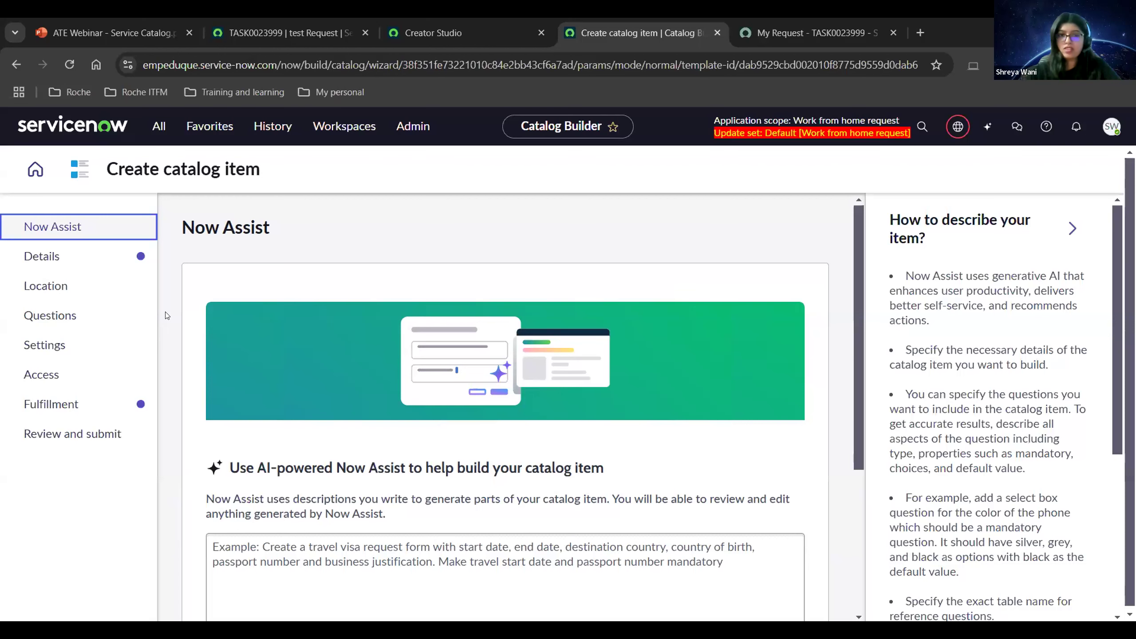
scroll(166, 316, down, 3)
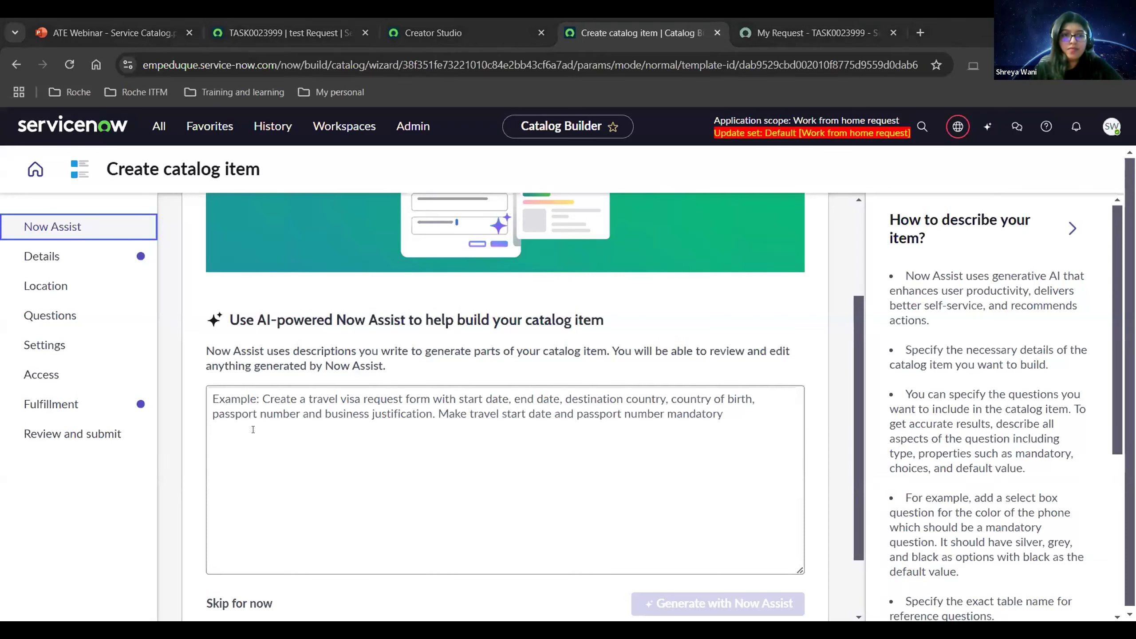
click(515, 440)
text(Create a travel visa request form which employees can submit. The form should ask for - Travel type with options as Internal, External and Customer Visit with Customer Visit being the default value. - Travel start date, travel end date and passport number as the mandatory fields. - Country of birth and country travelling to are mandatory fields, which are referencing to the core_country table. - Business Justification should be there as mandatory field as it is very important to ask. - Finally, add a reference variable to the sys_user table at the beginning of the form to know who this request is for.)
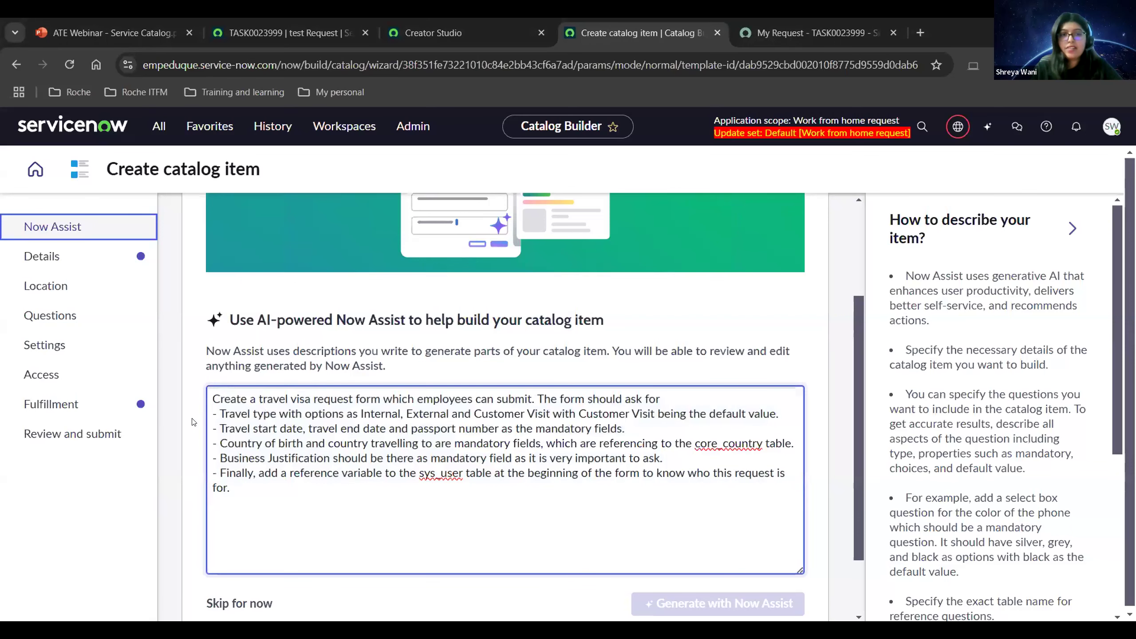
scroll(193, 422, down, 2)
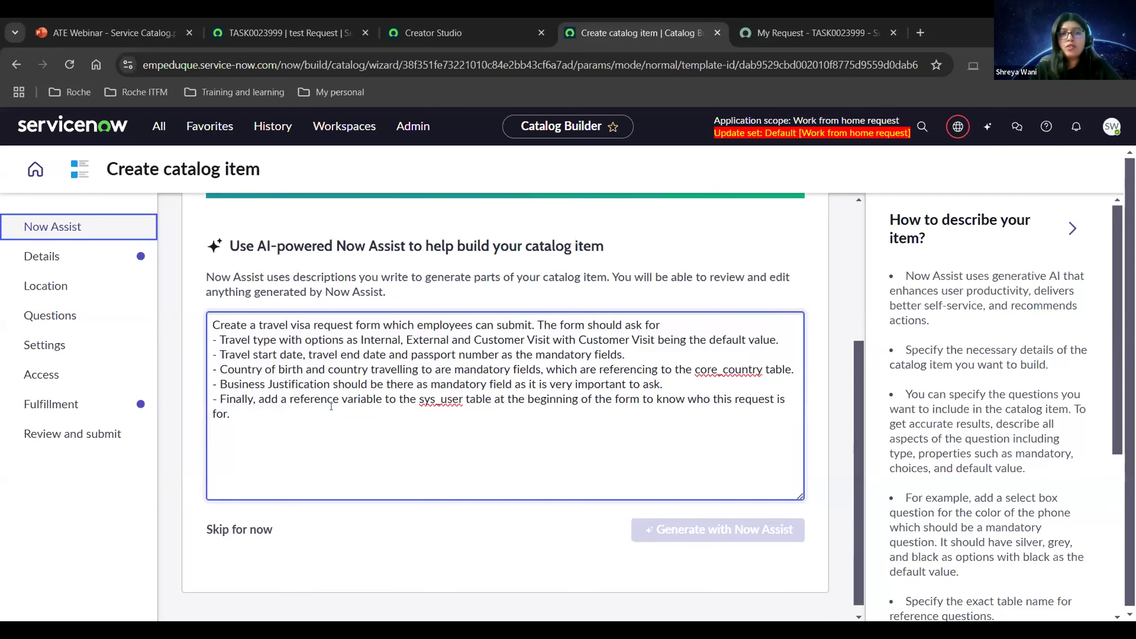
click(576, 507)
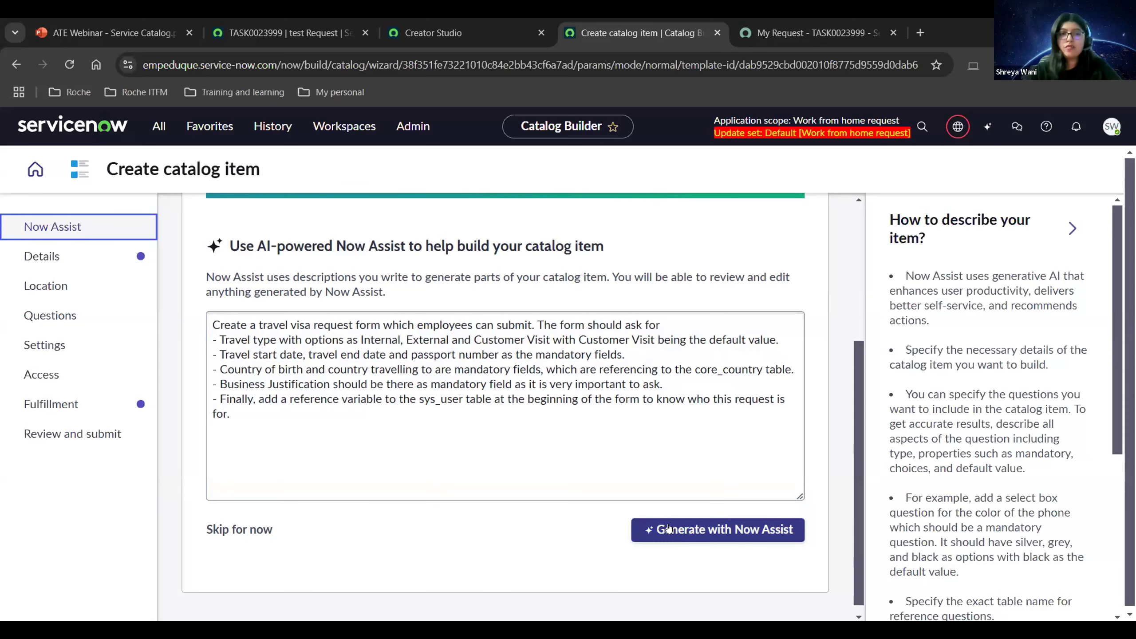
click(669, 529)
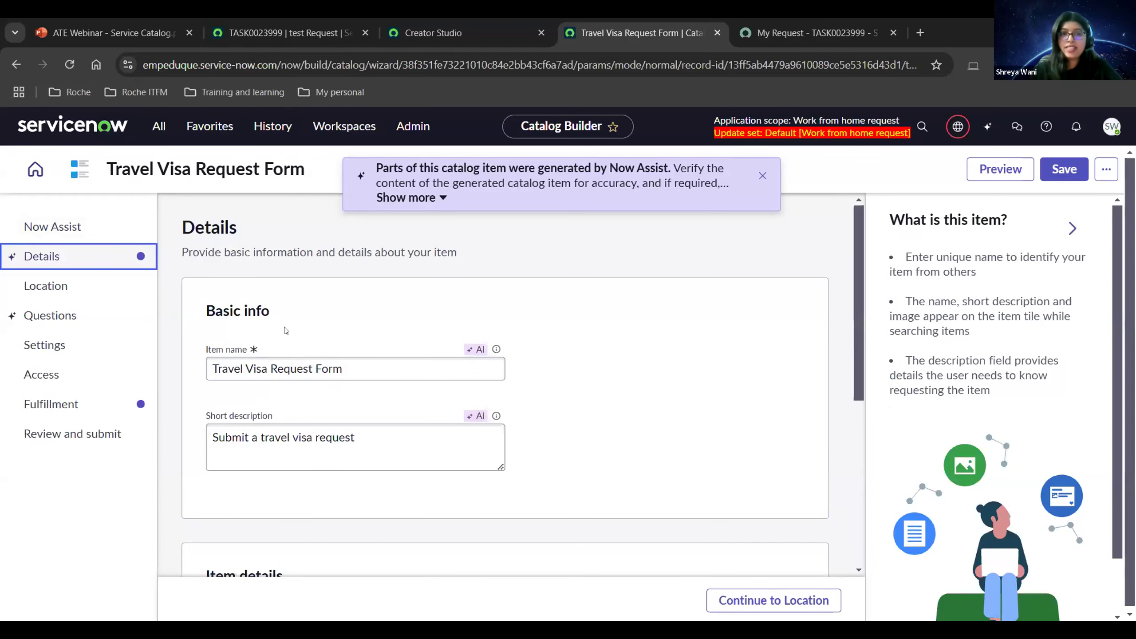
Review the generated name and 'Submit a travel visa request' description, then continue to Location.
scroll(328, 330, down, 2)
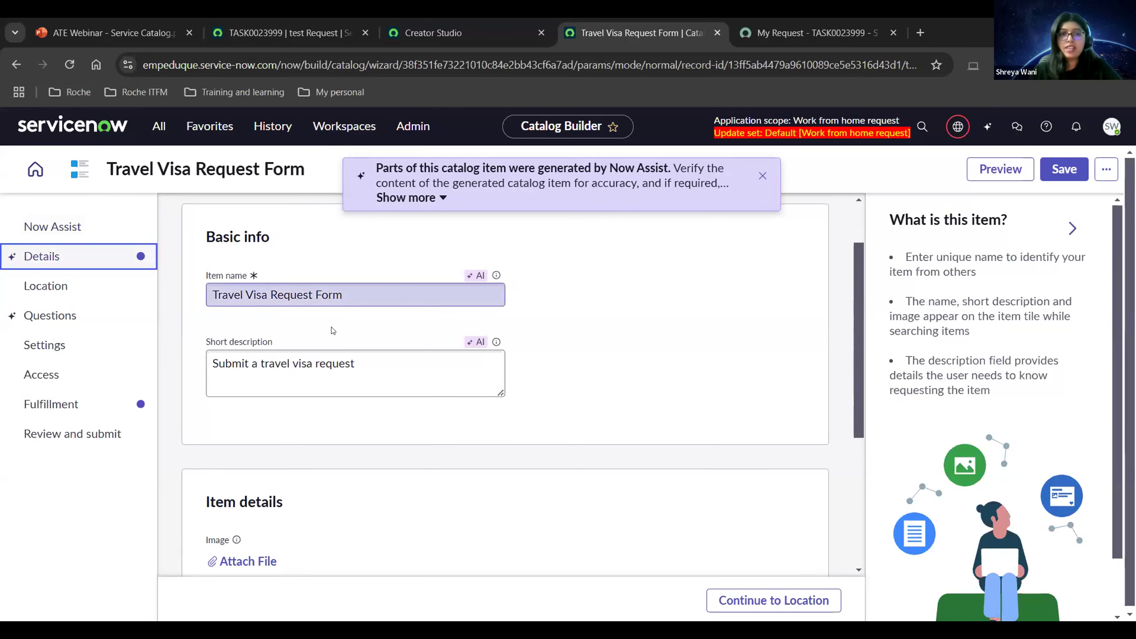
scroll(277, 361, down, 2)
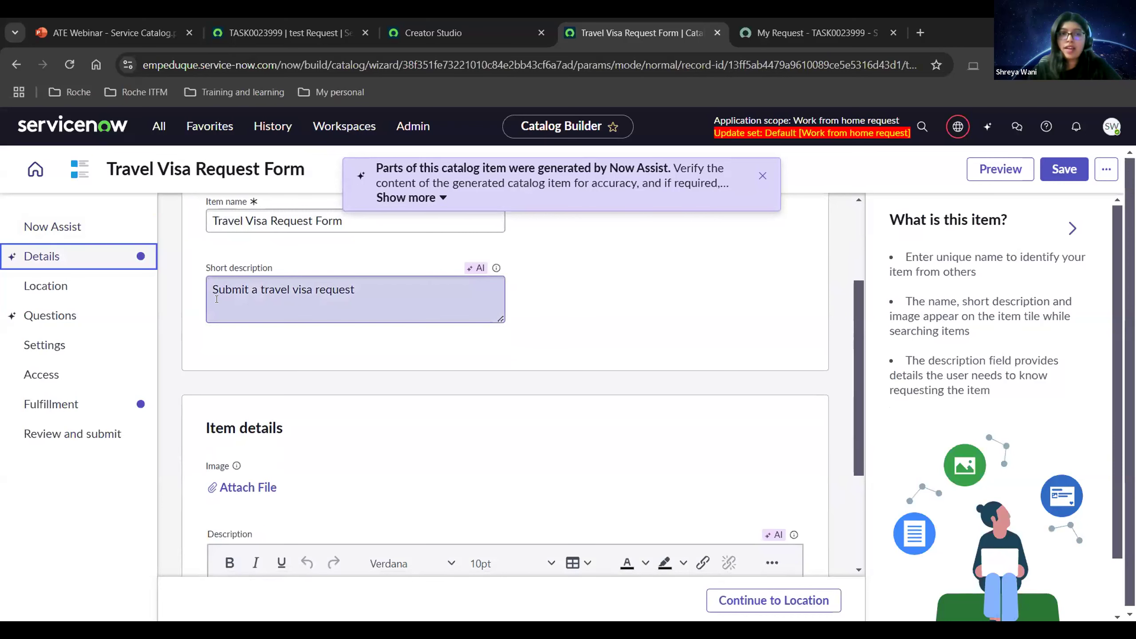
scroll(362, 327, down, 5)
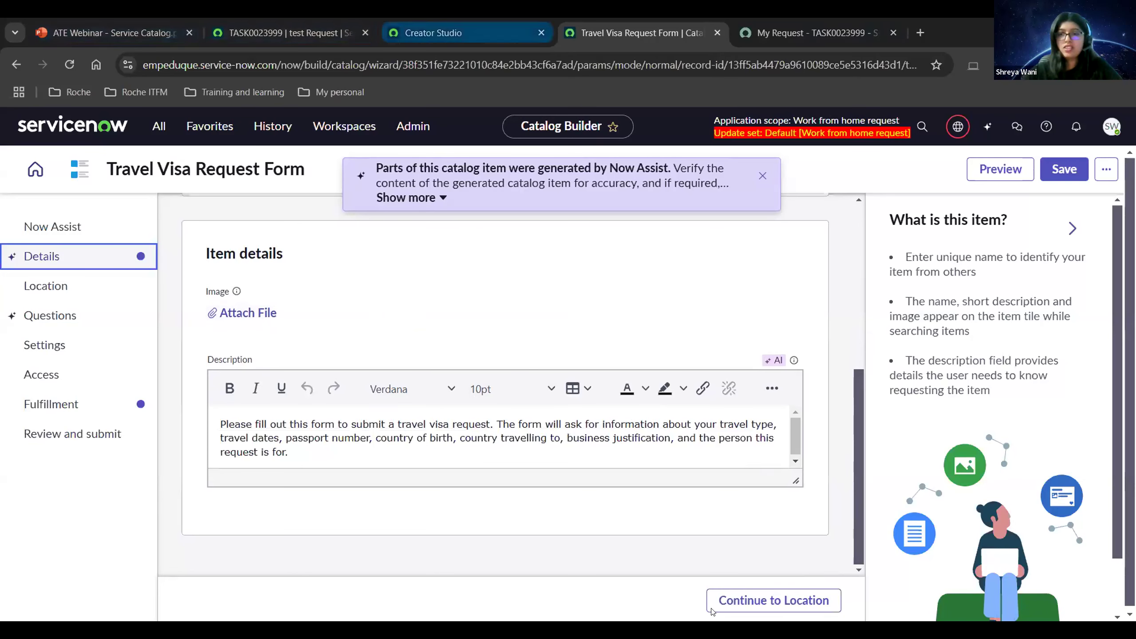
click(773, 611)
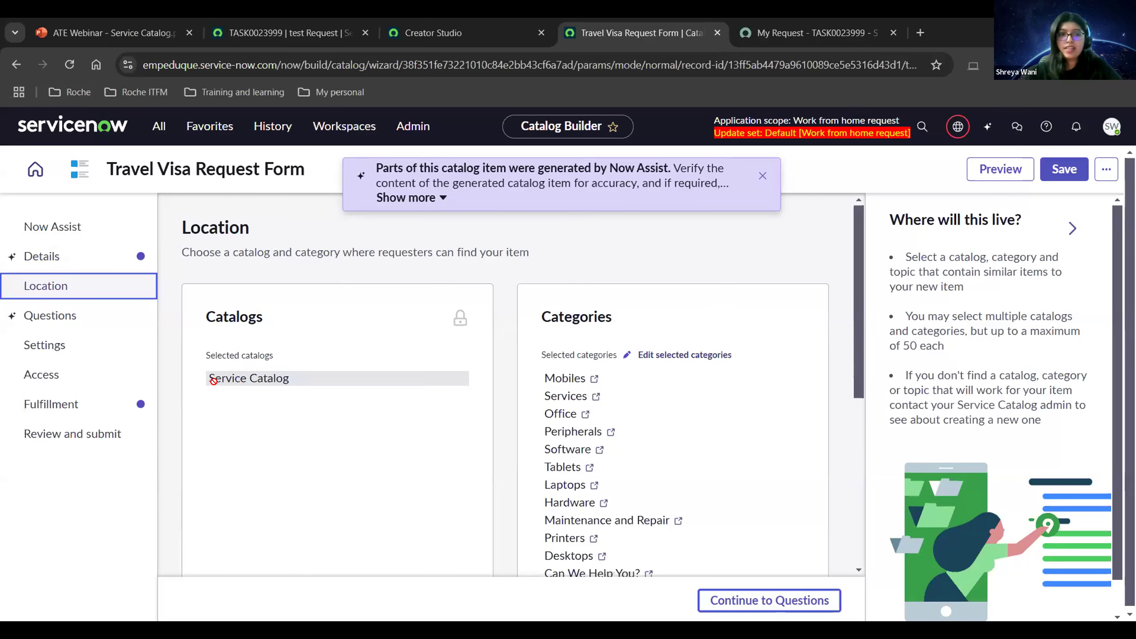
Remove categories Desktops through Tablets, leaving only 'Can We Help You?', then continue to Questions.
scroll(536, 413, down, 2)
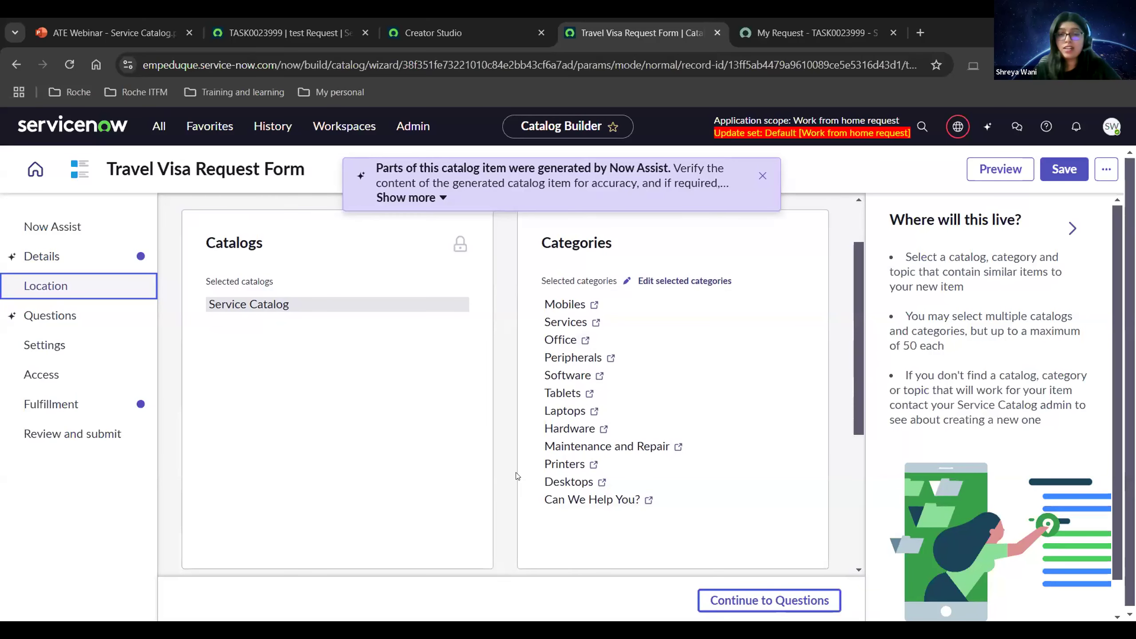
click(641, 280)
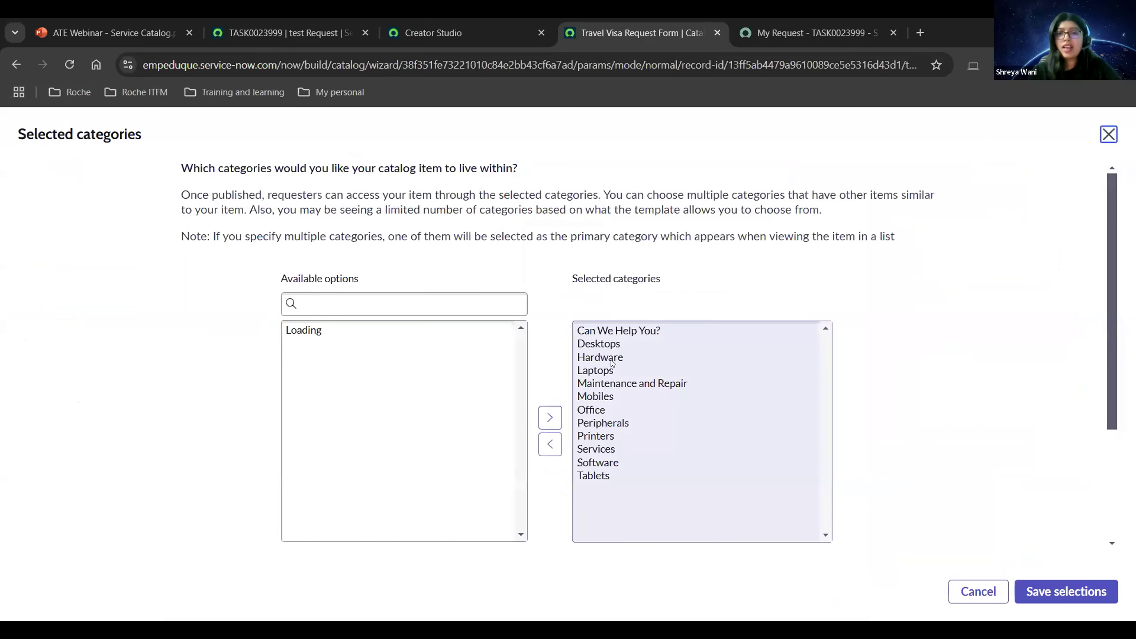
click(584, 344)
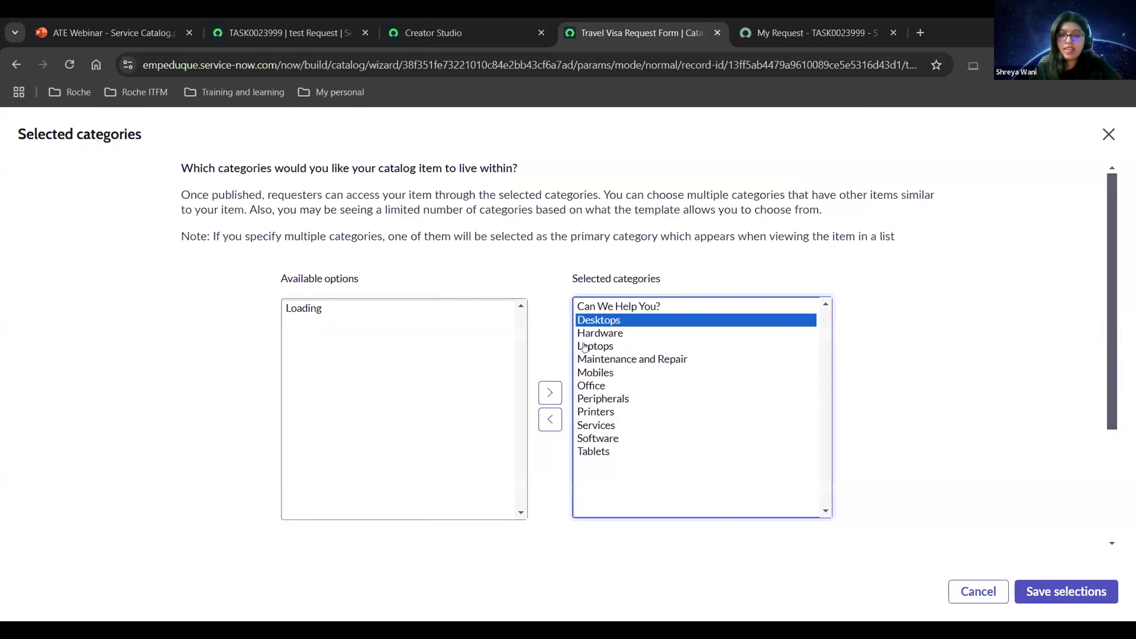
key(shift+Down)
key(shift+Down)
key(shift+Down)
key(shift+Down)
key(shift+Down)
key(shift+Down)
key(shift+Down)
key(shift+Down)
key(shift+Down)
key(shift+Down)
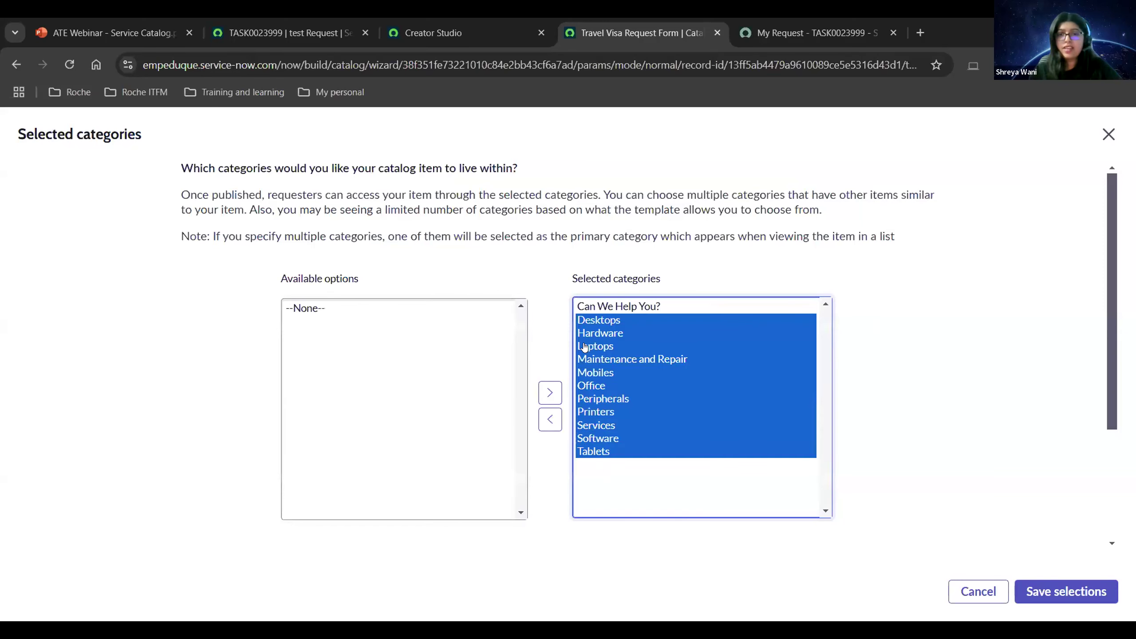
click(550, 419)
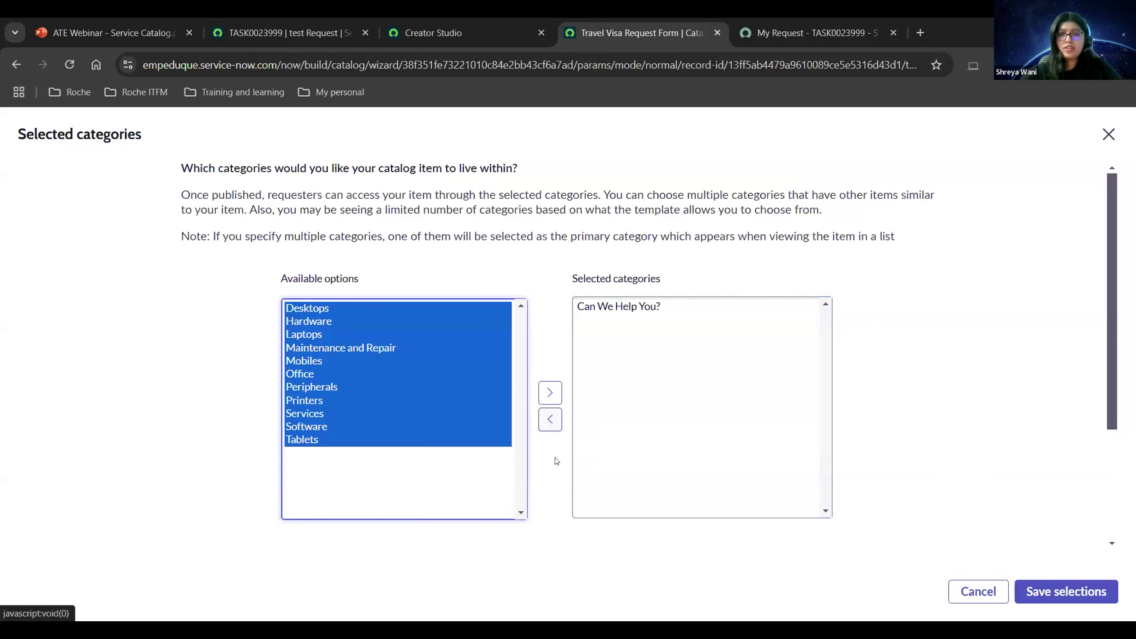
scroll(1077, 536, down, 2)
click(1076, 592)
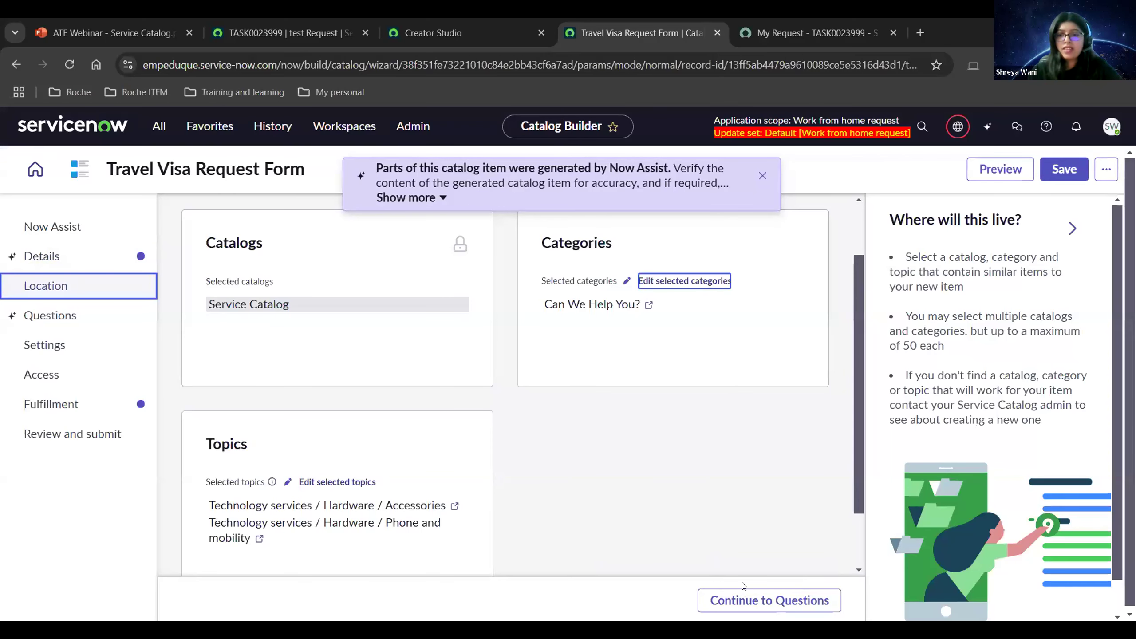
click(746, 600)
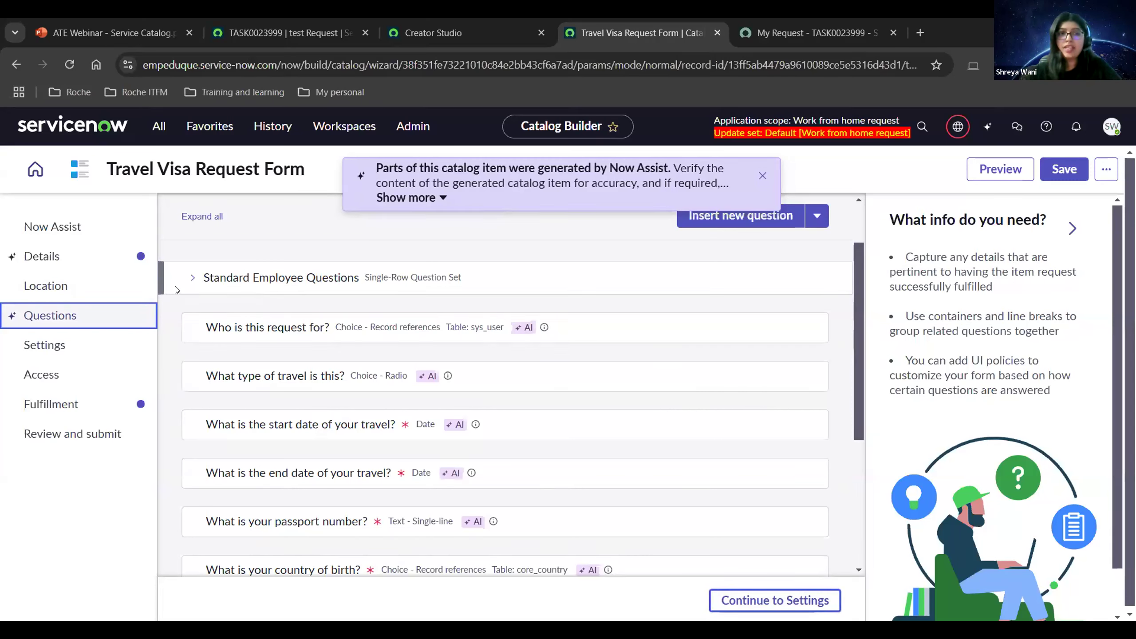
Expand Standard Employee Questions and remove the AI-generated duplicate 'Who is this request for?' question.
click(191, 278)
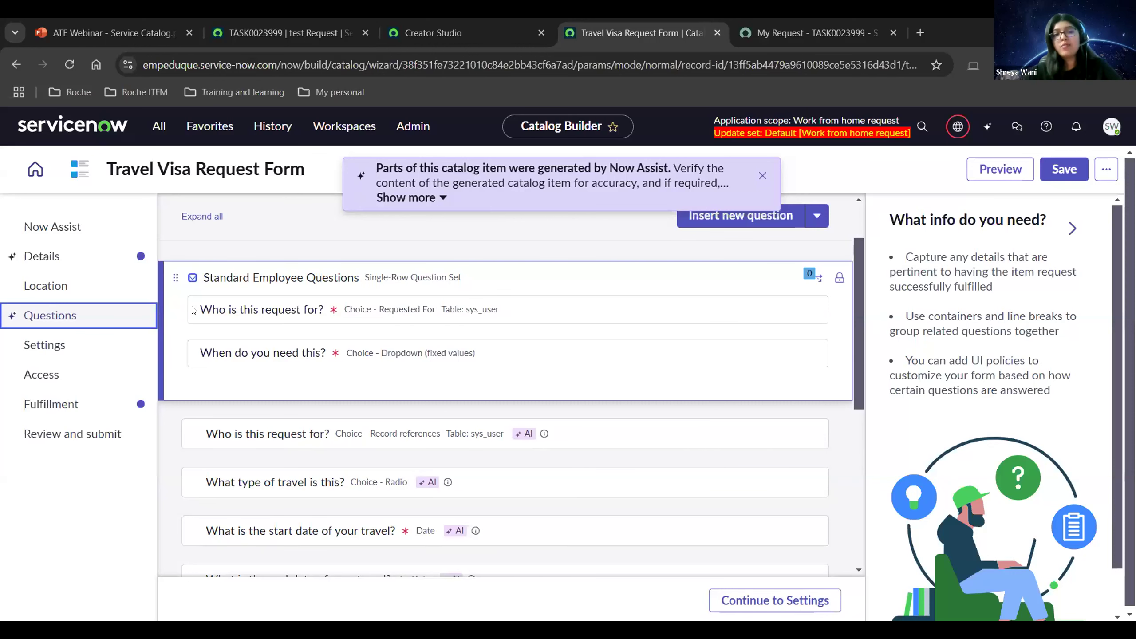
scroll(401, 363, down, 8)
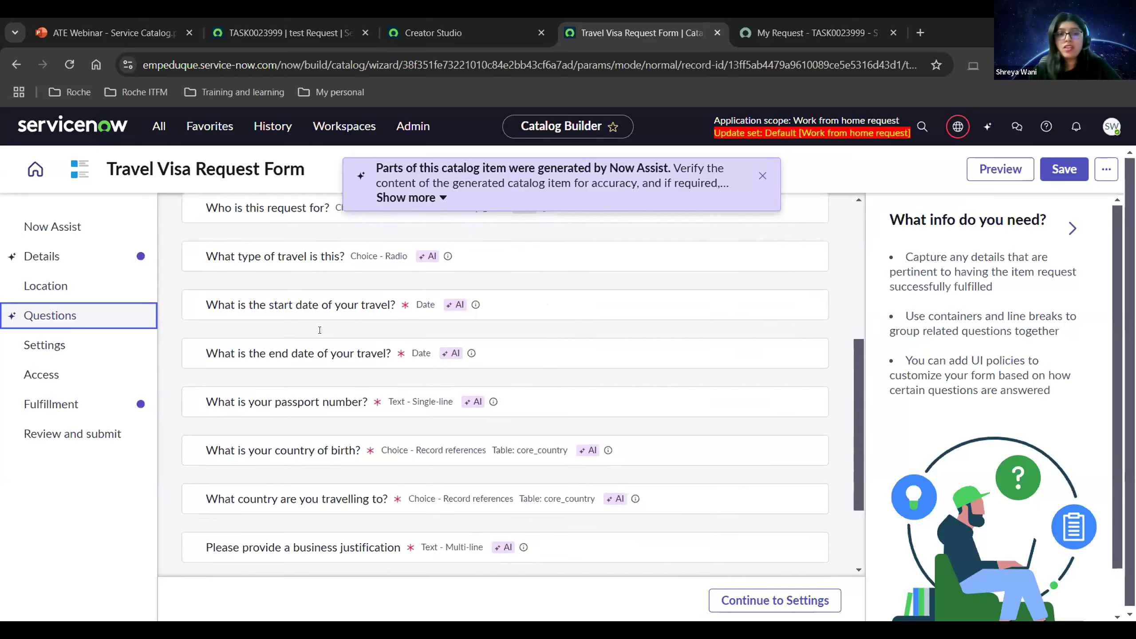
scroll(402, 364, up, 5)
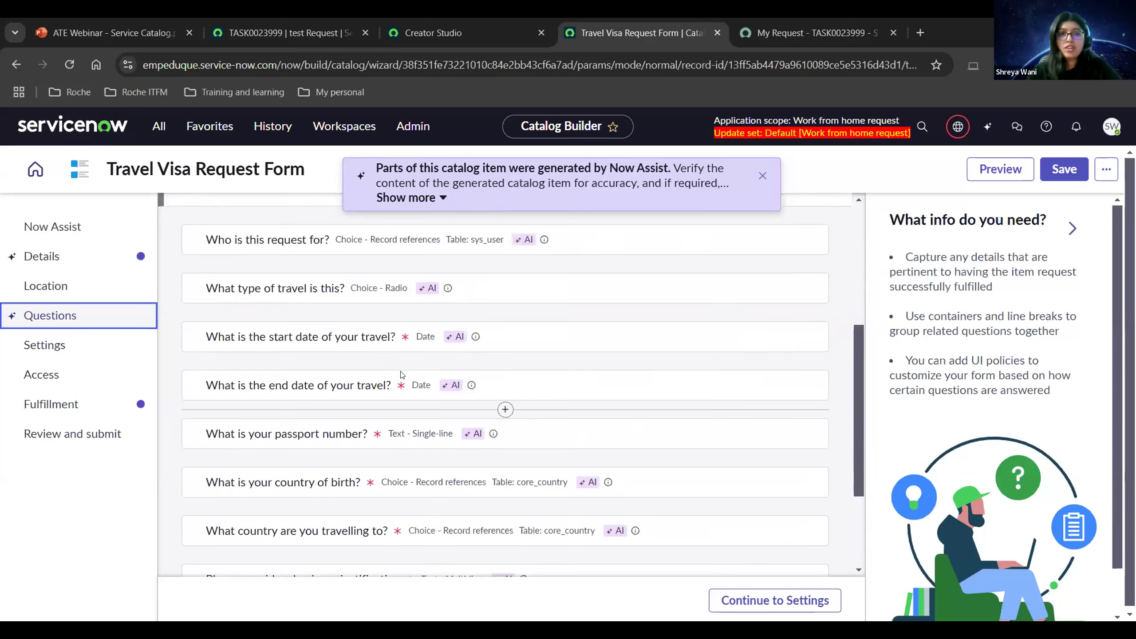
scroll(292, 361, up, 2)
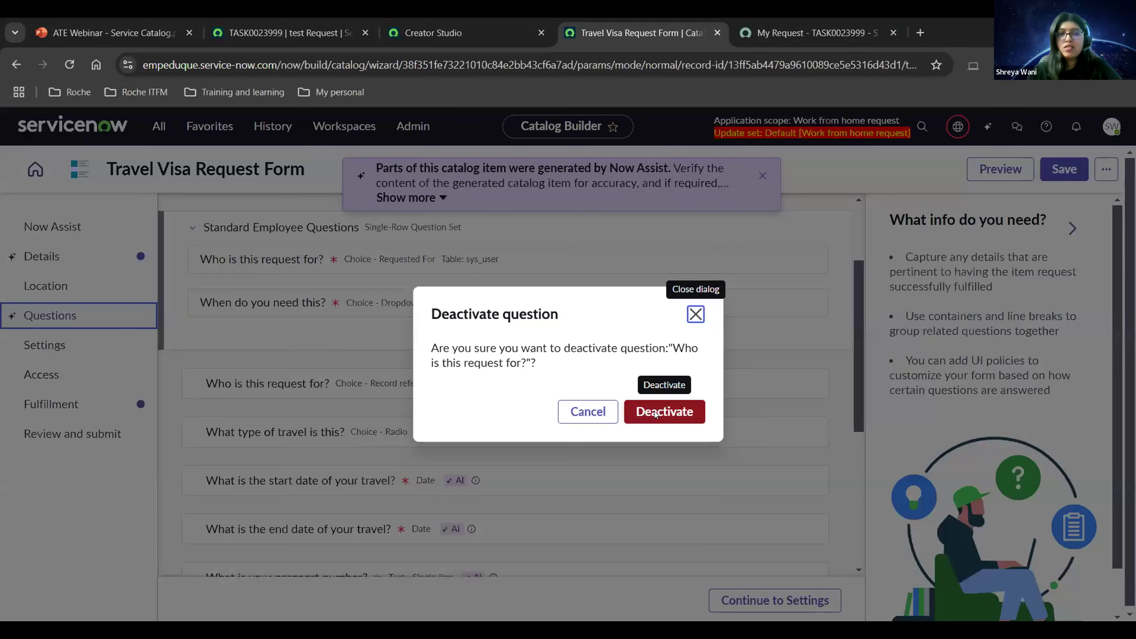
click(655, 415)
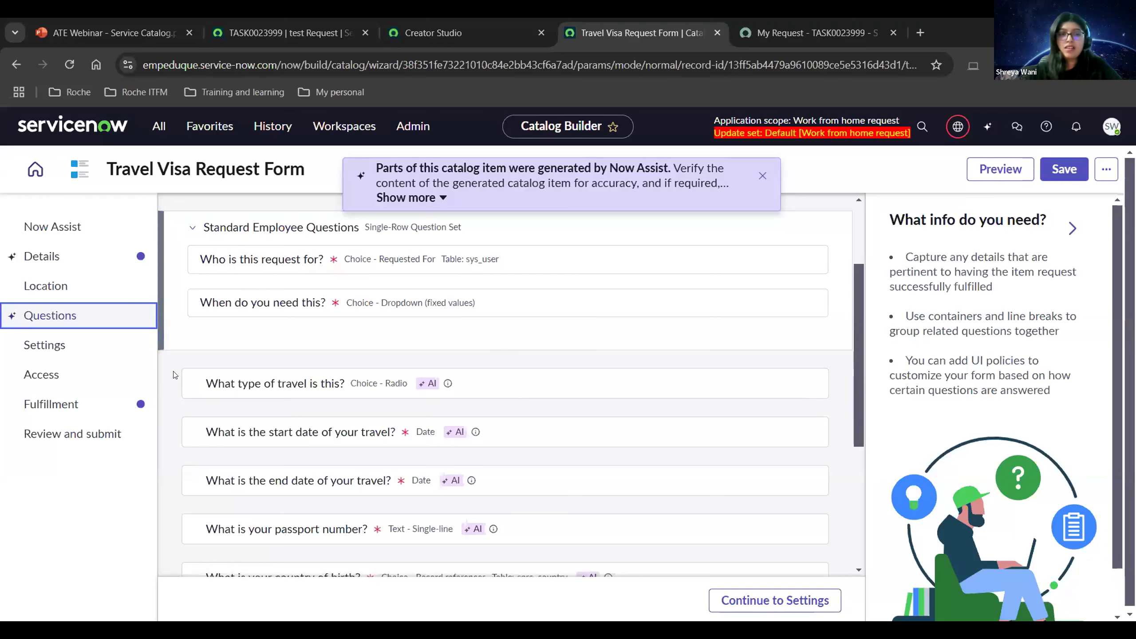
scroll(174, 380, down, 2)
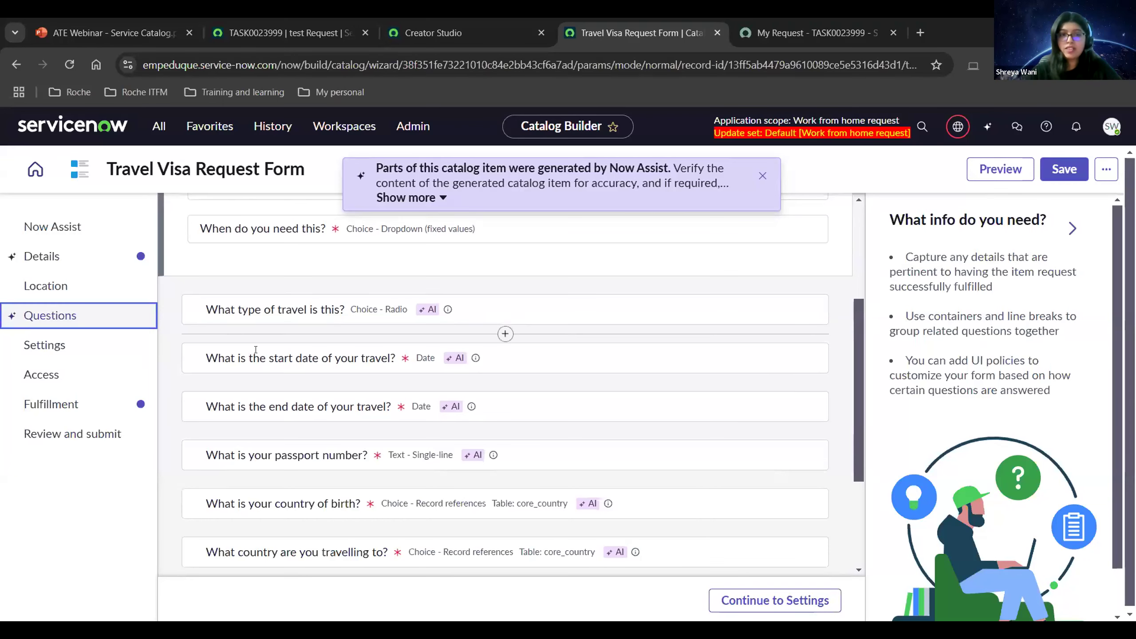
scroll(257, 347, down, 2)
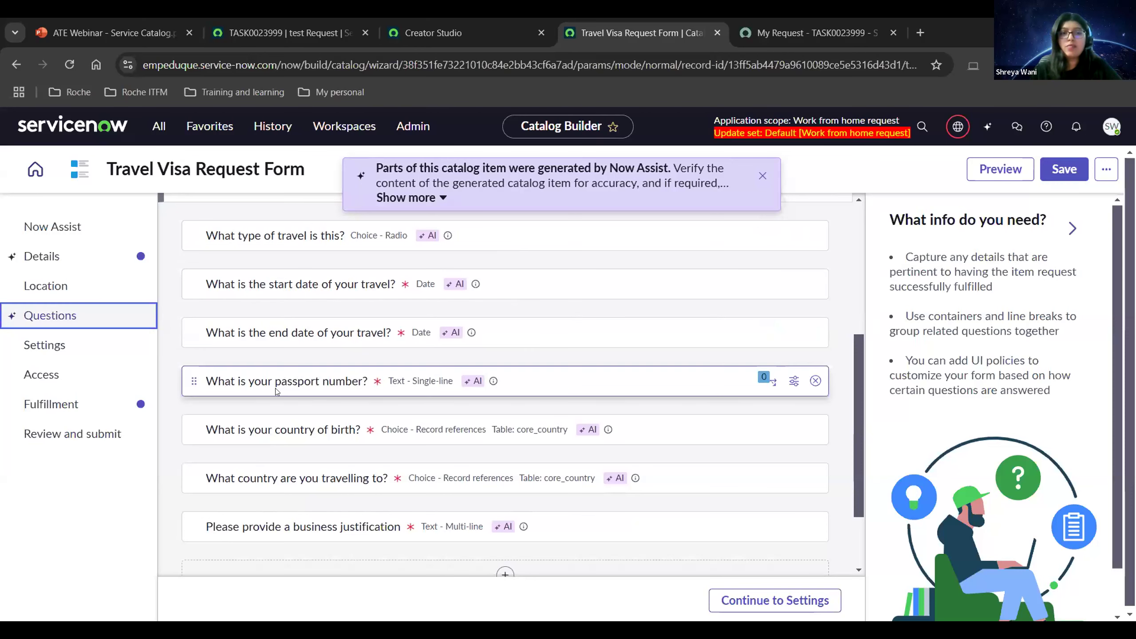
scroll(278, 391, up, 4)
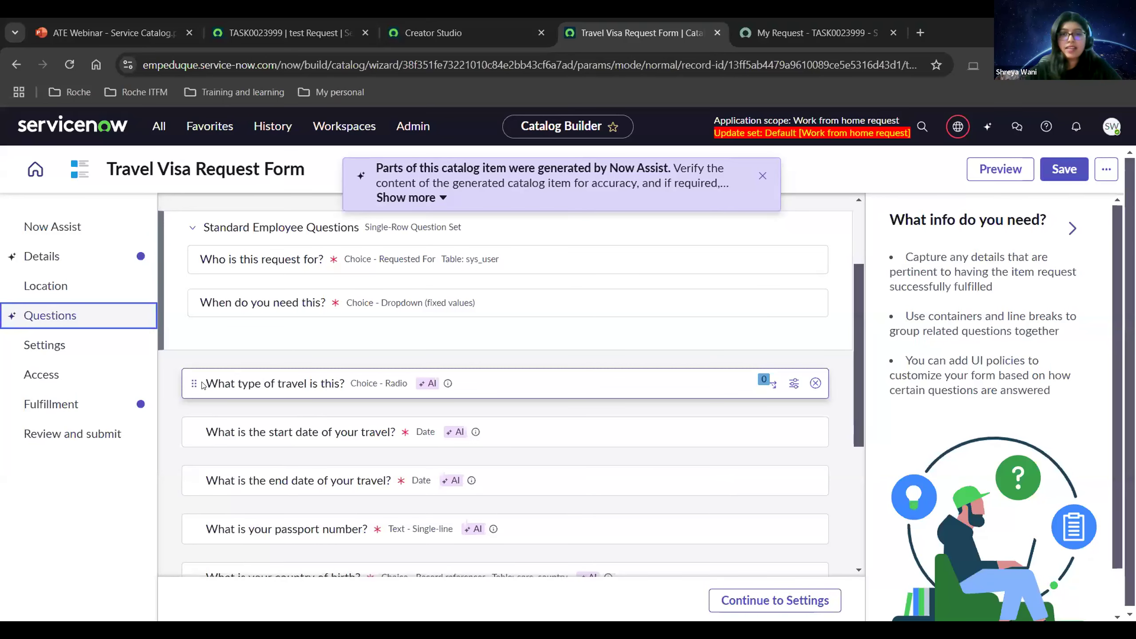
Open the 'What type of travel is this?' question and make it mandatory.
click(794, 383)
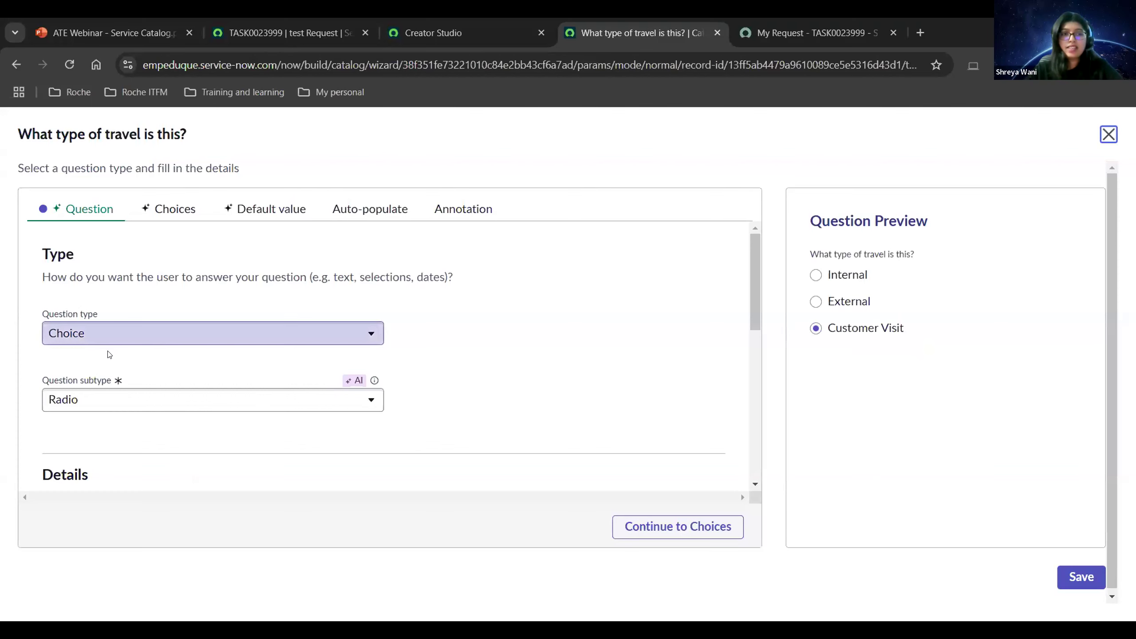
scroll(109, 355, down, 3)
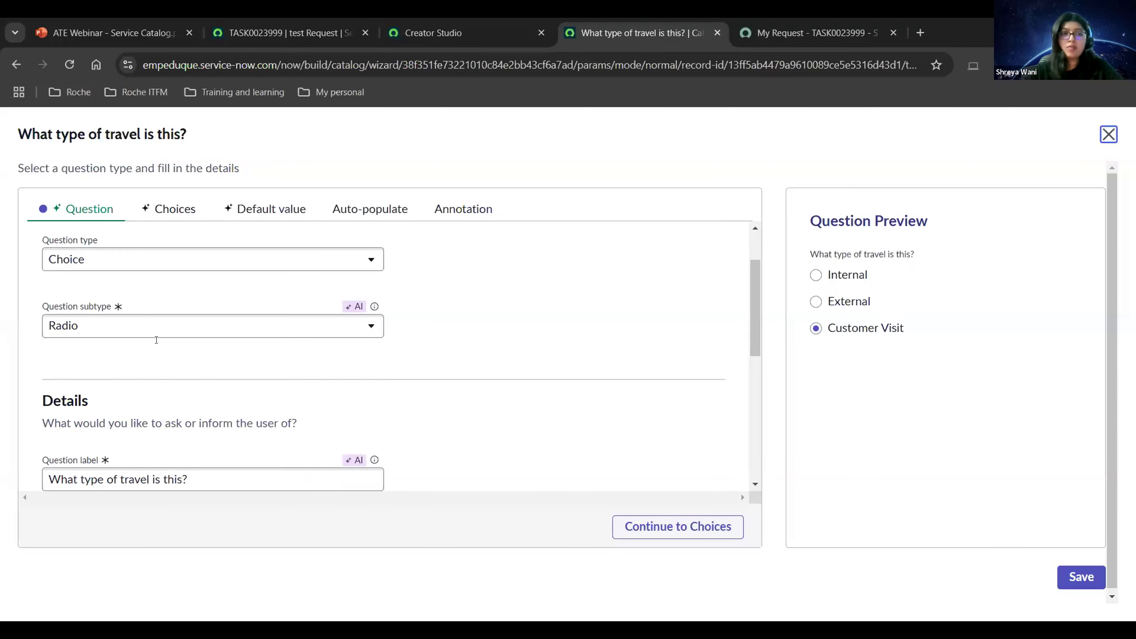
scroll(157, 340, down, 6)
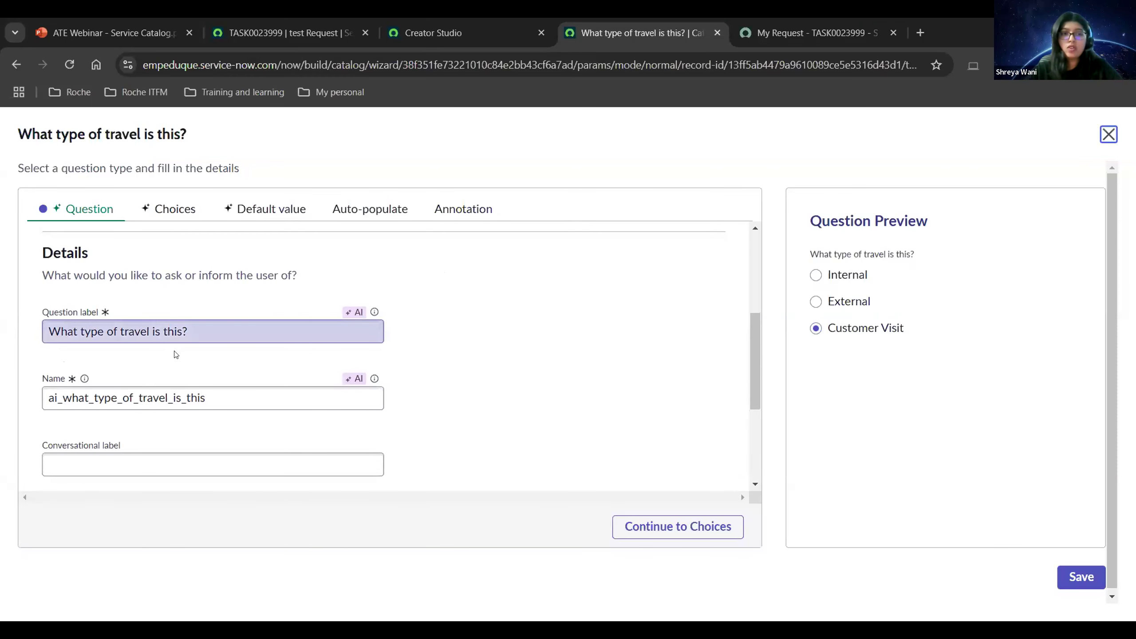
scroll(178, 355, down, 6)
click(48, 364)
scroll(272, 353, up, 10)
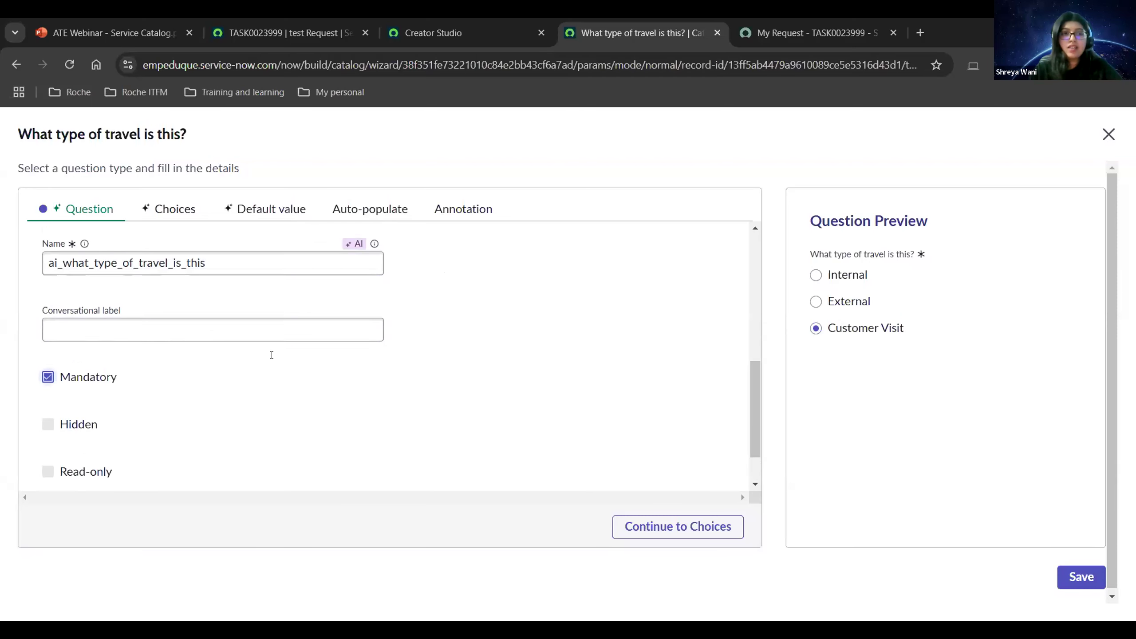
Review its Internal/External choices, Customer Visit default, auto-populate and annotation, then save it.
click(172, 211)
scroll(286, 340, down, 12)
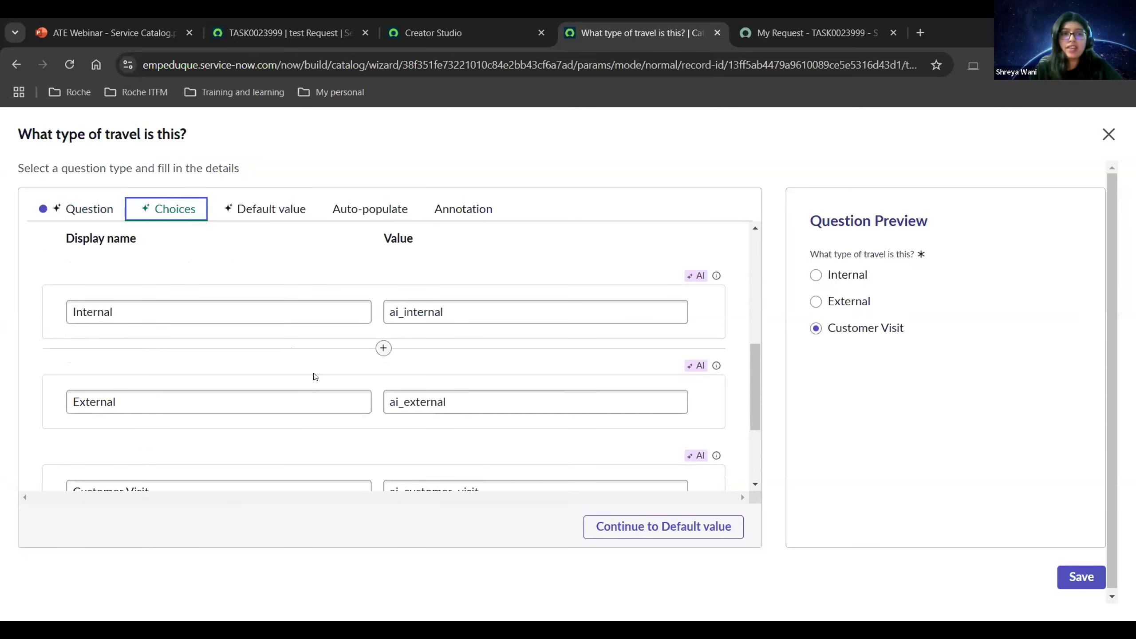
scroll(315, 377, down, 2)
scroll(173, 417, down, 2)
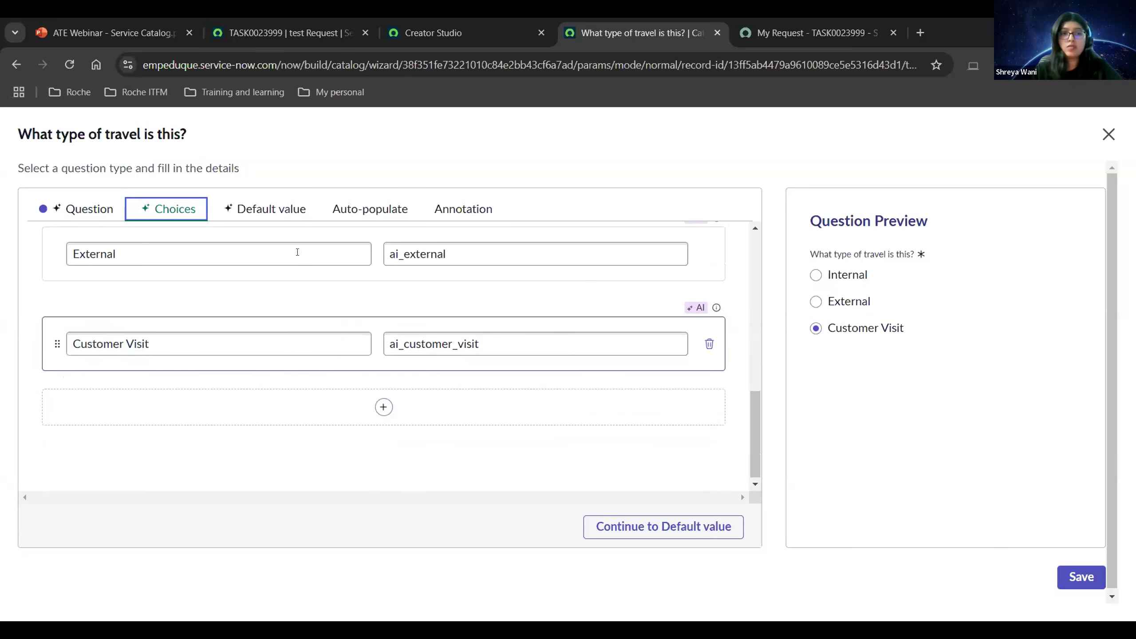
click(280, 213)
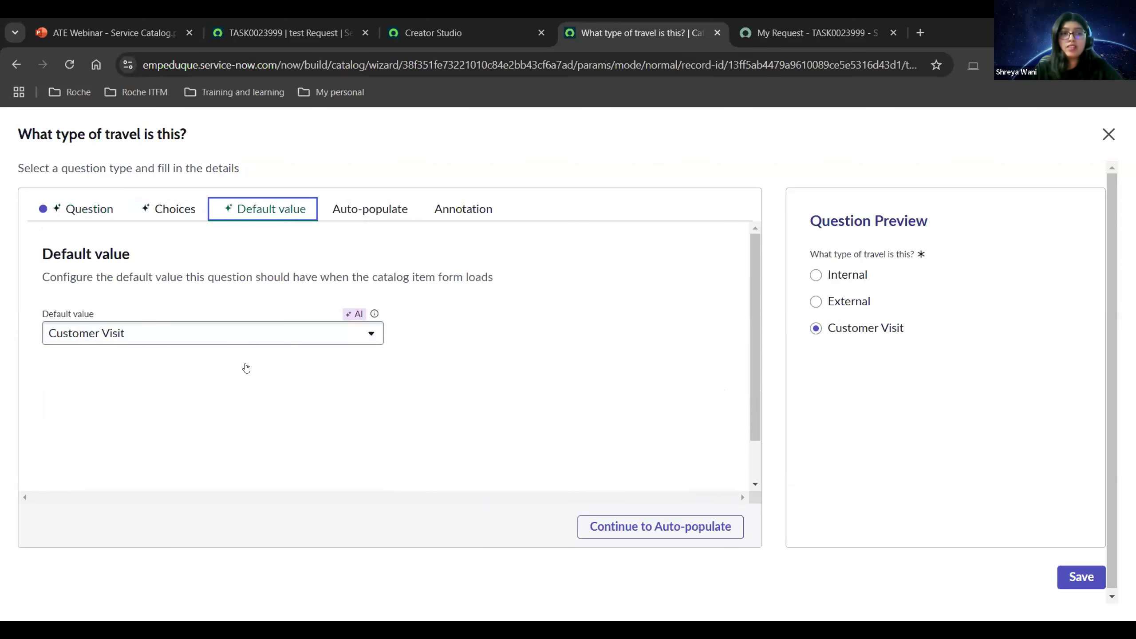
click(367, 211)
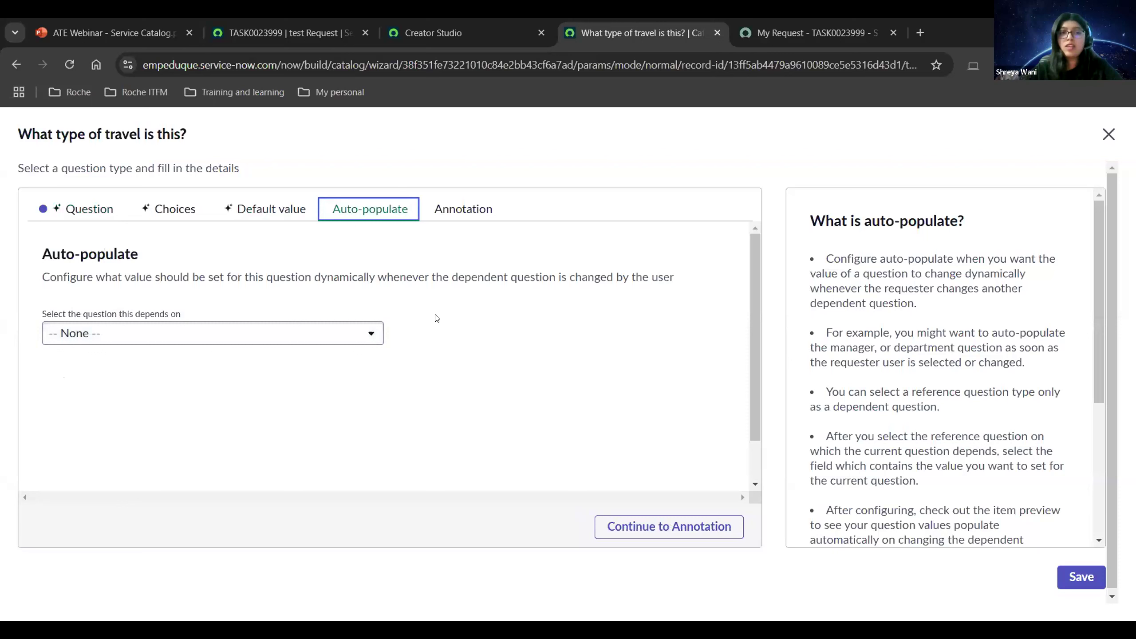
click(454, 217)
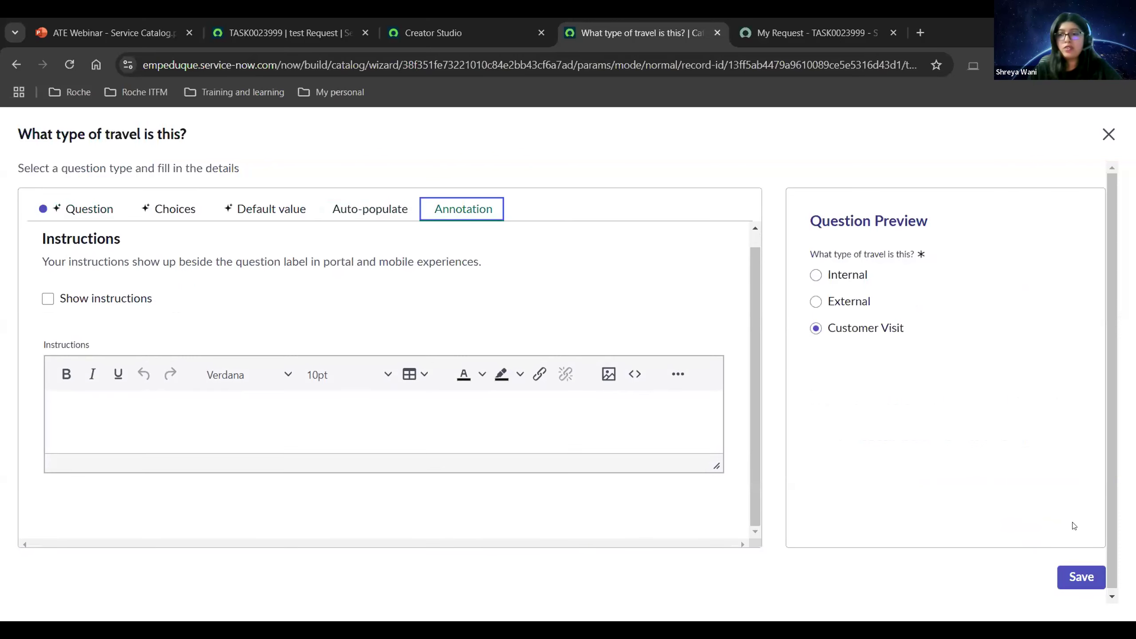
click(1081, 577)
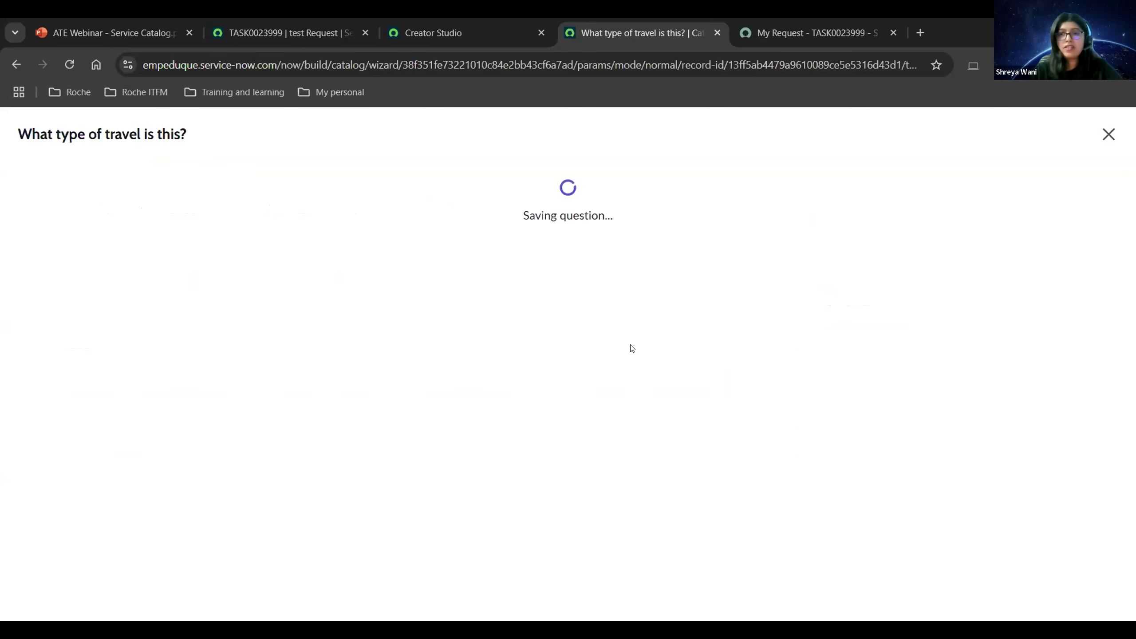
scroll(581, 403, down, 5)
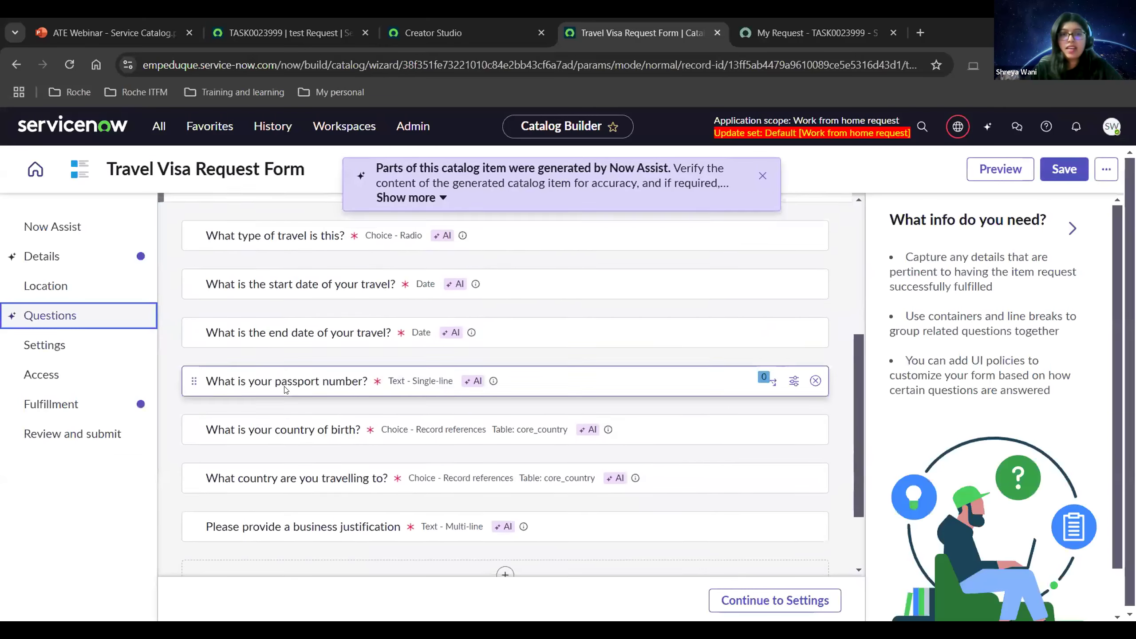
Go through the Portal settings unchanged and continue to the Access step.
click(756, 599)
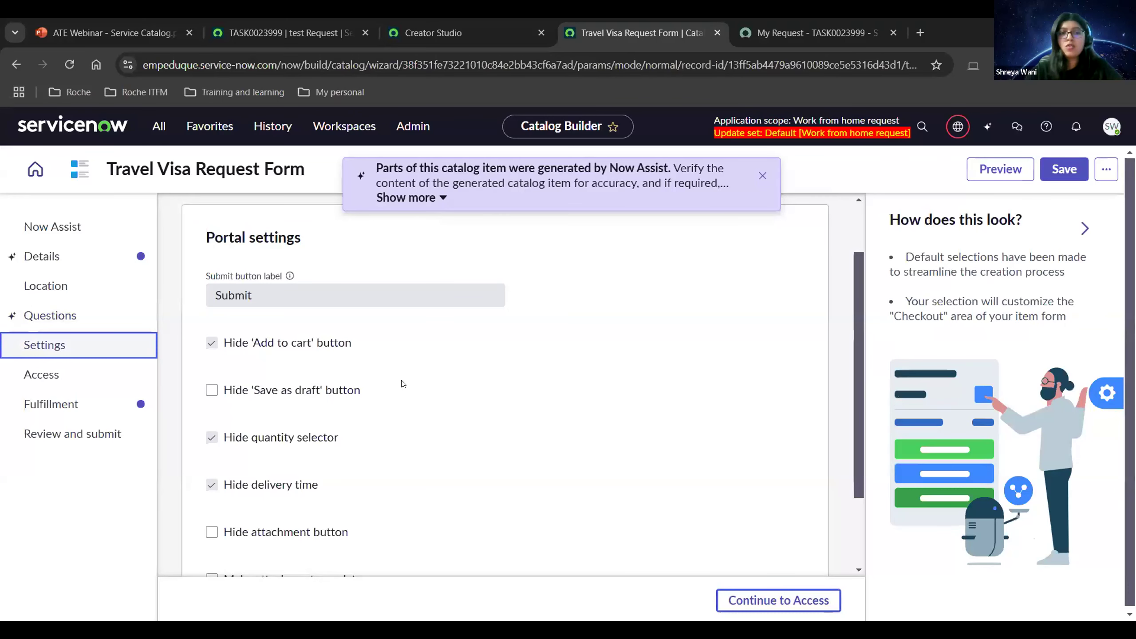
scroll(405, 381, down, 2)
scroll(406, 382, up, 2)
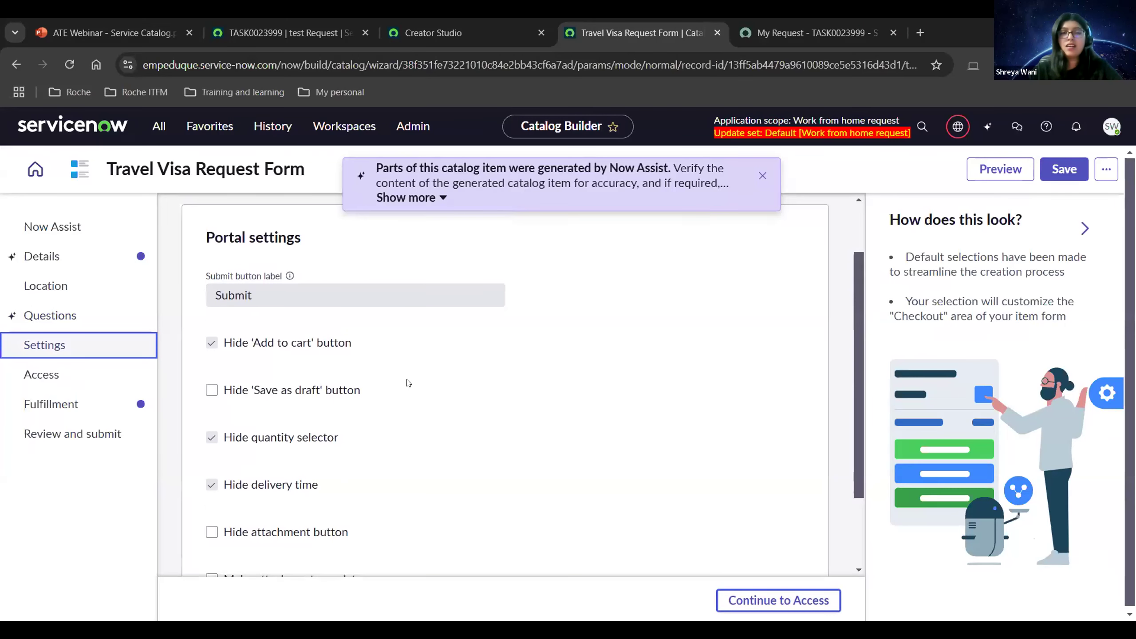
scroll(408, 383, down, 2)
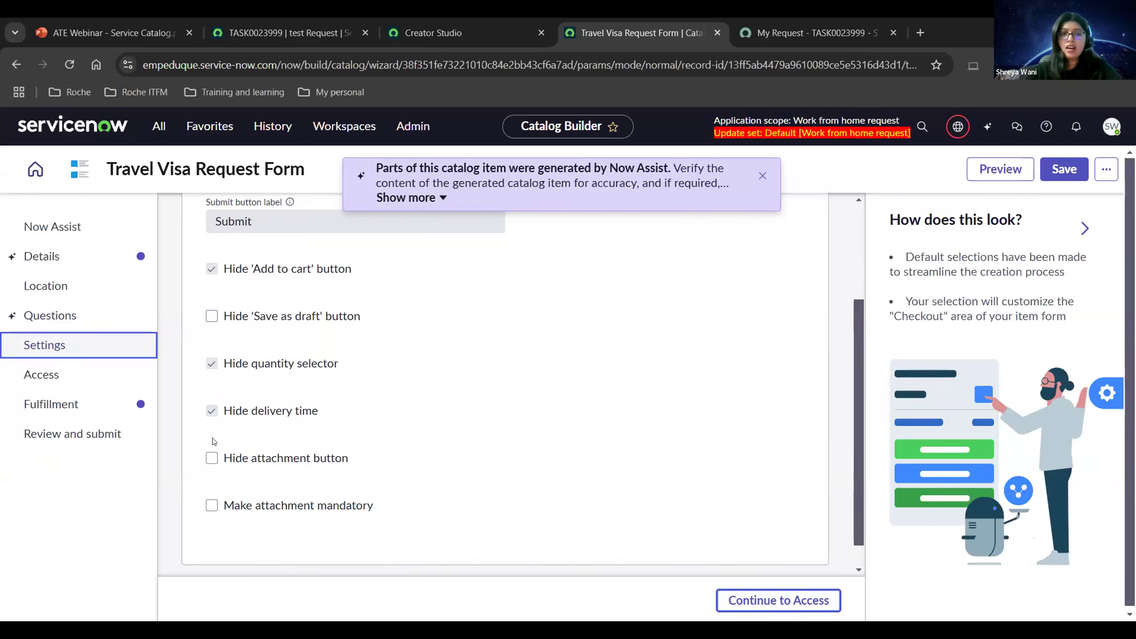
click(767, 601)
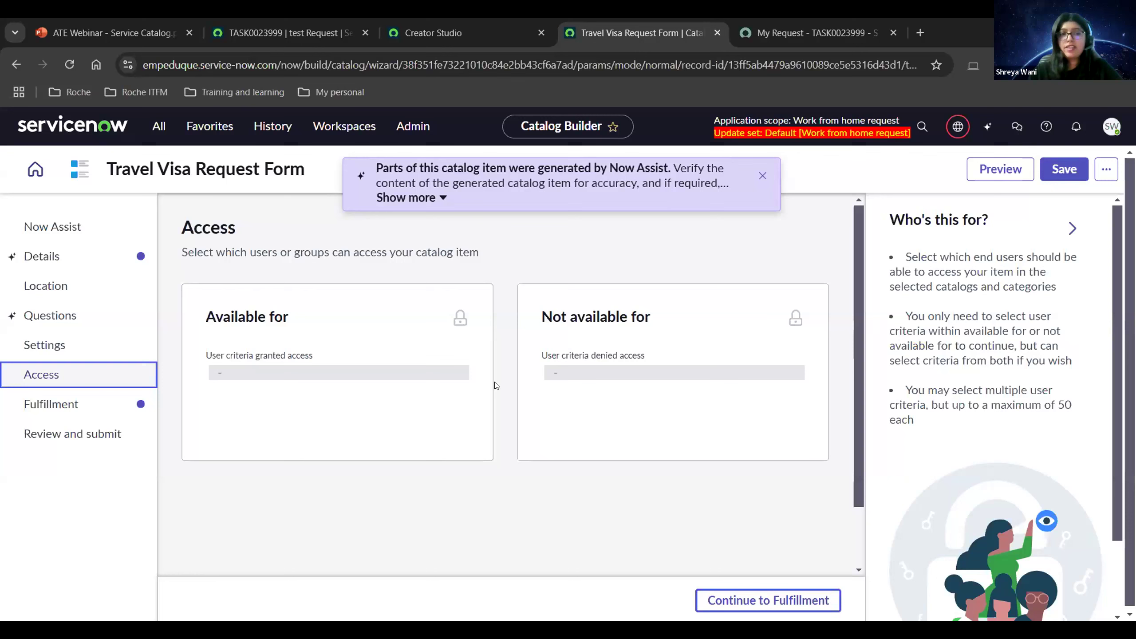
On the Fulfillment step, select the Service Catalog item request flow.
click(790, 592)
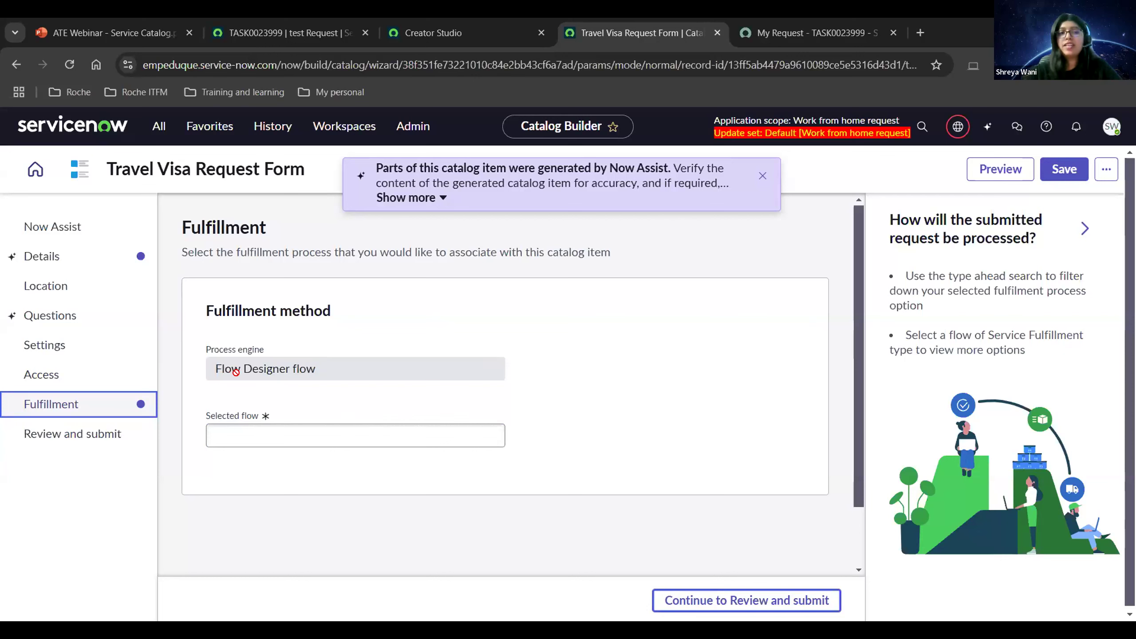
click(284, 423)
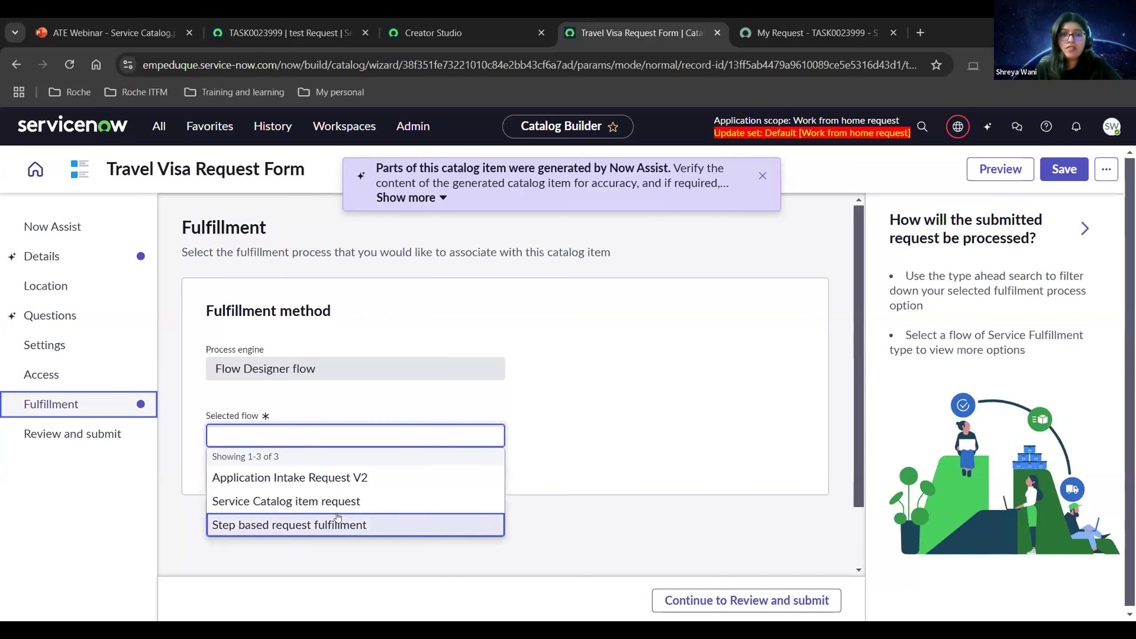
click(313, 502)
Review the Travel Visa Request Form summary, then submit it and confirm.
click(736, 602)
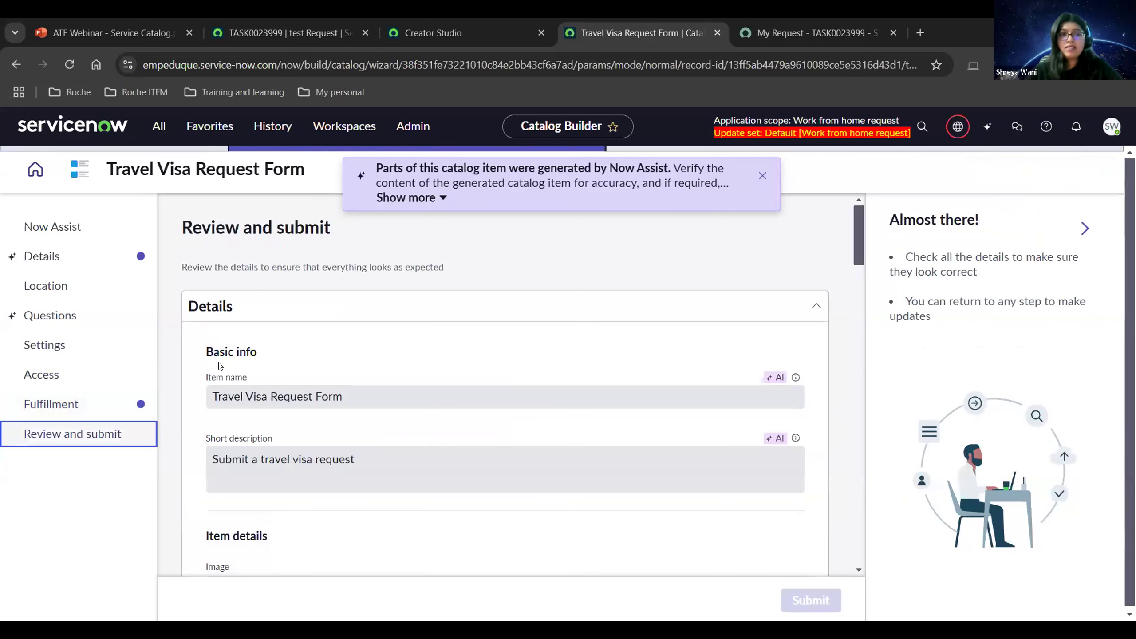
scroll(272, 367, down, 10)
scroll(307, 387, down, 15)
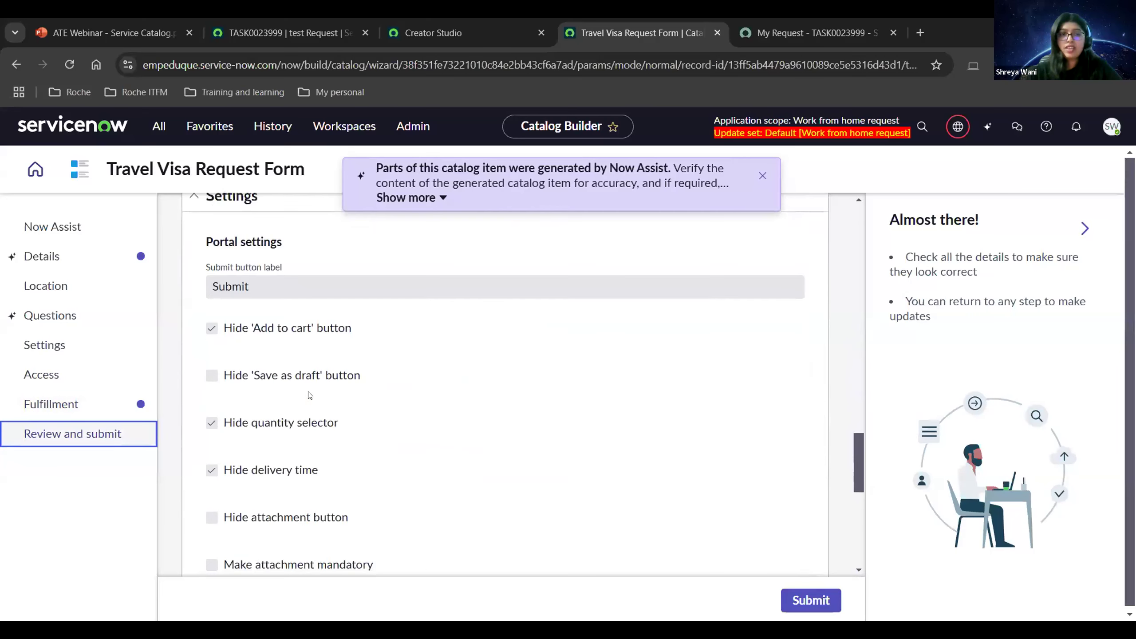
scroll(309, 395, down, 10)
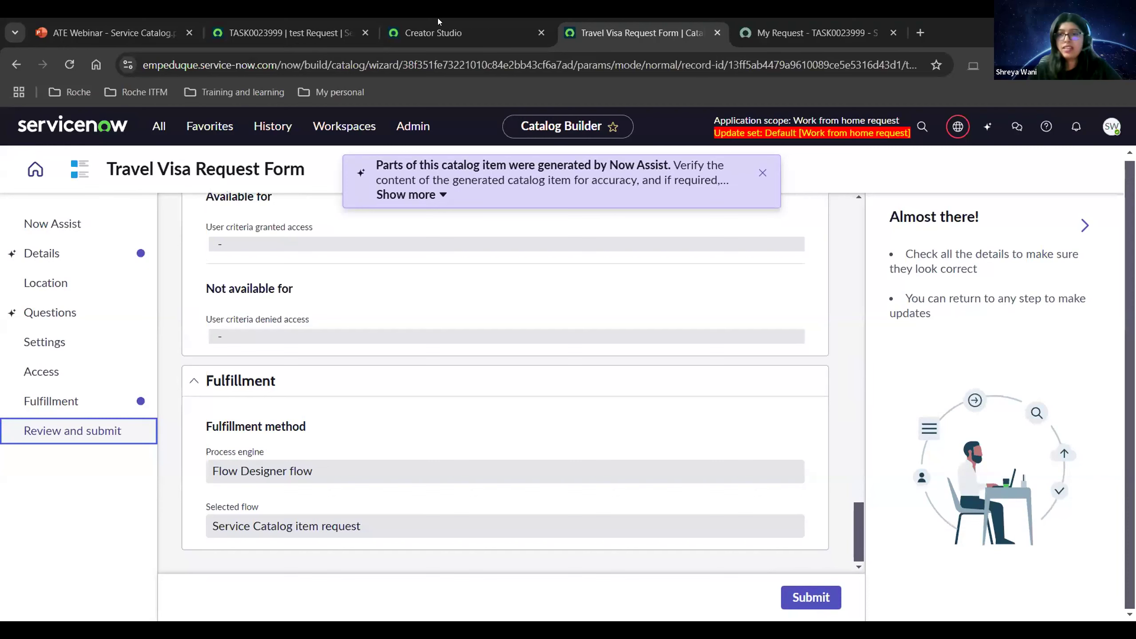
click(811, 597)
click(700, 414)
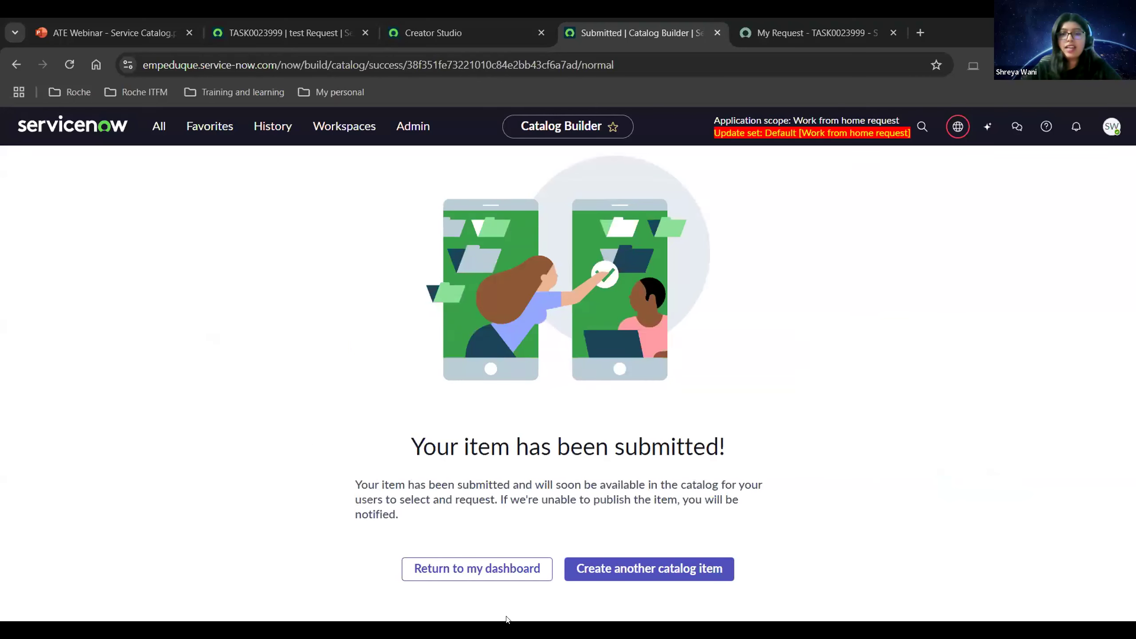
Return to the Catalog Builder dashboard, with Travel Visa Request Form Published, then switch to the portal request page.
click(459, 573)
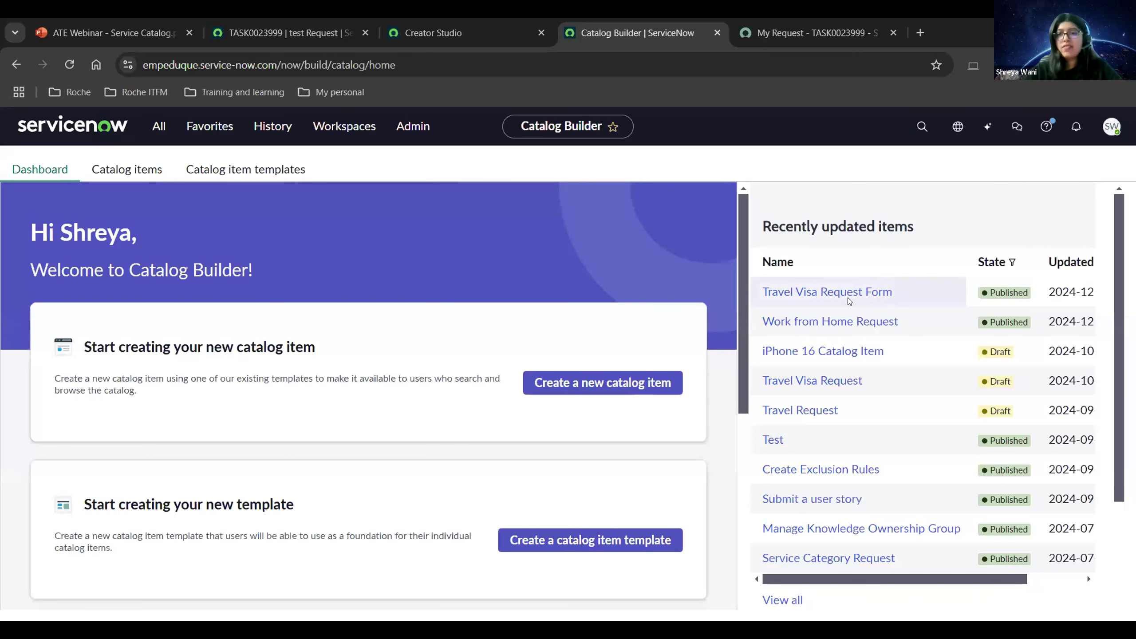
click(782, 40)
From the portal home, browse to the Can We Help You? category and open Travel Visa Request Form.
click(165, 180)
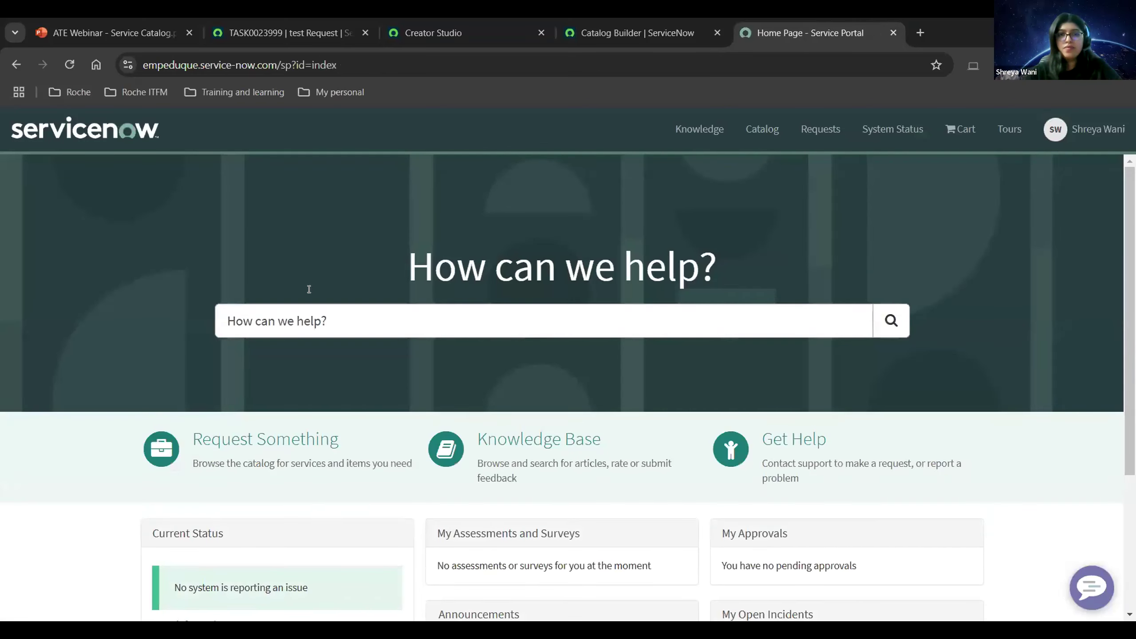
click(296, 443)
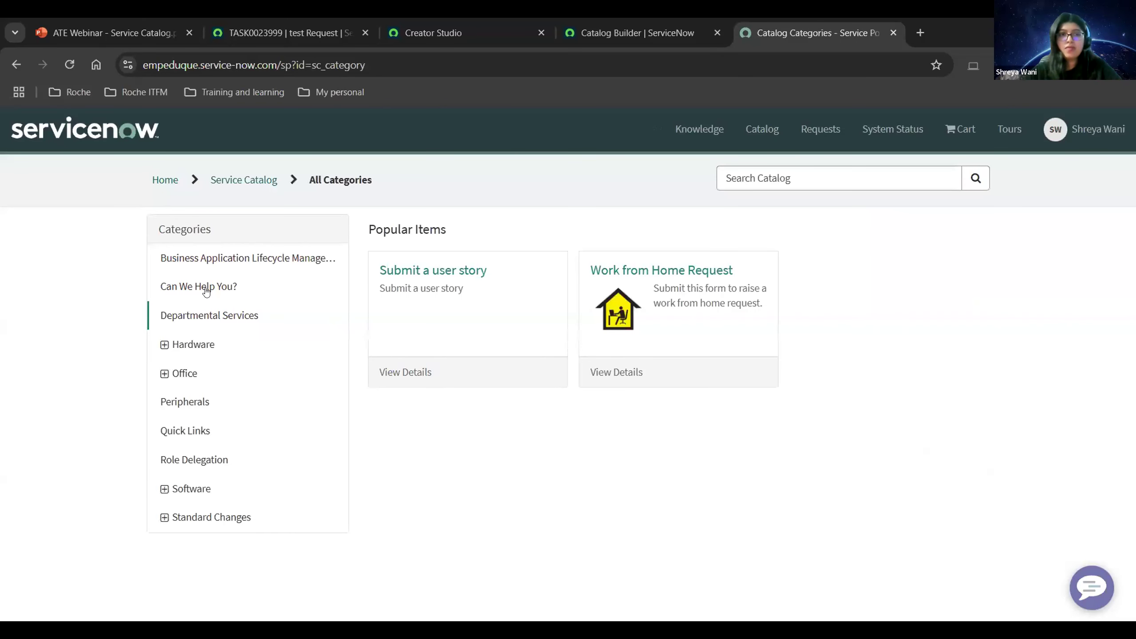
click(206, 290)
scroll(474, 398, down, 3)
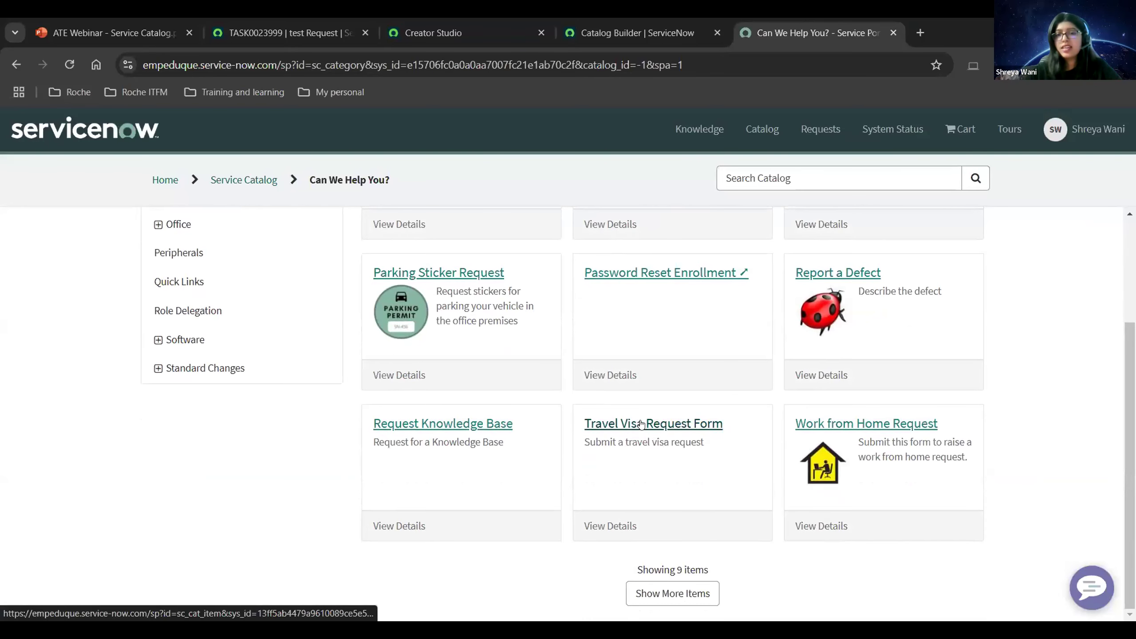
click(641, 425)
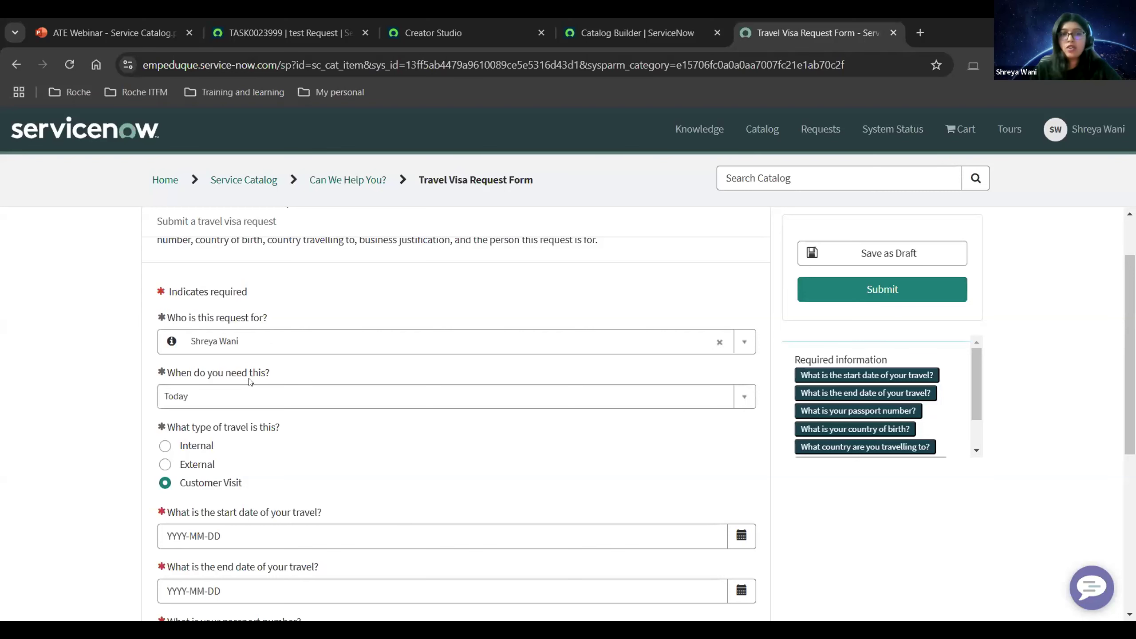
Review the questions on the Travel Visa Request Form.
scroll(249, 420, down, 3)
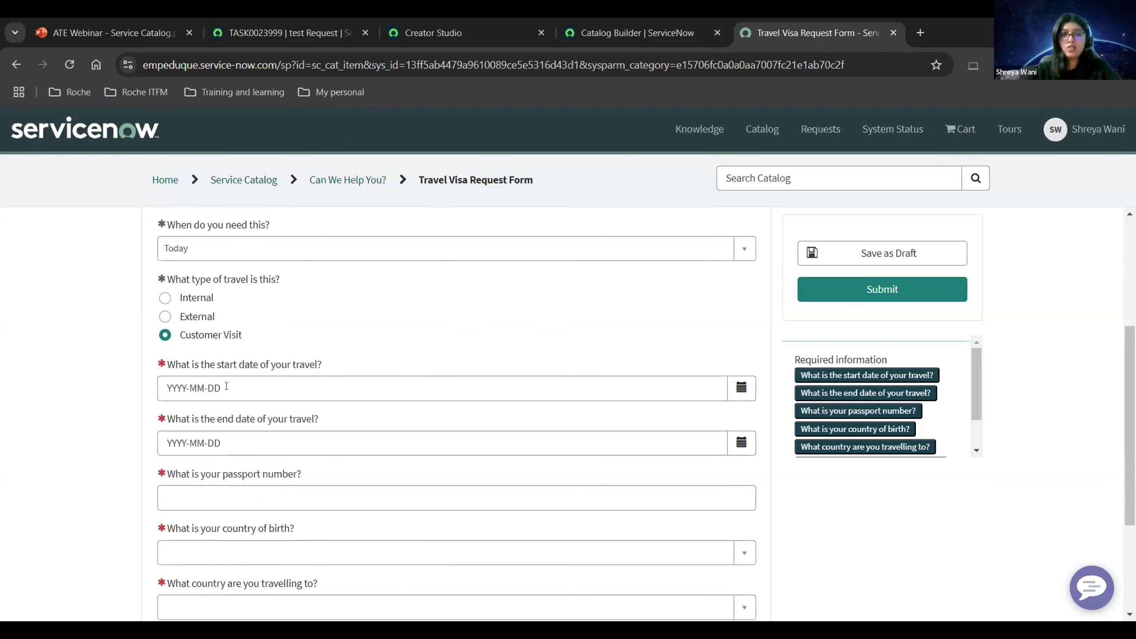
scroll(214, 395, up, 1)
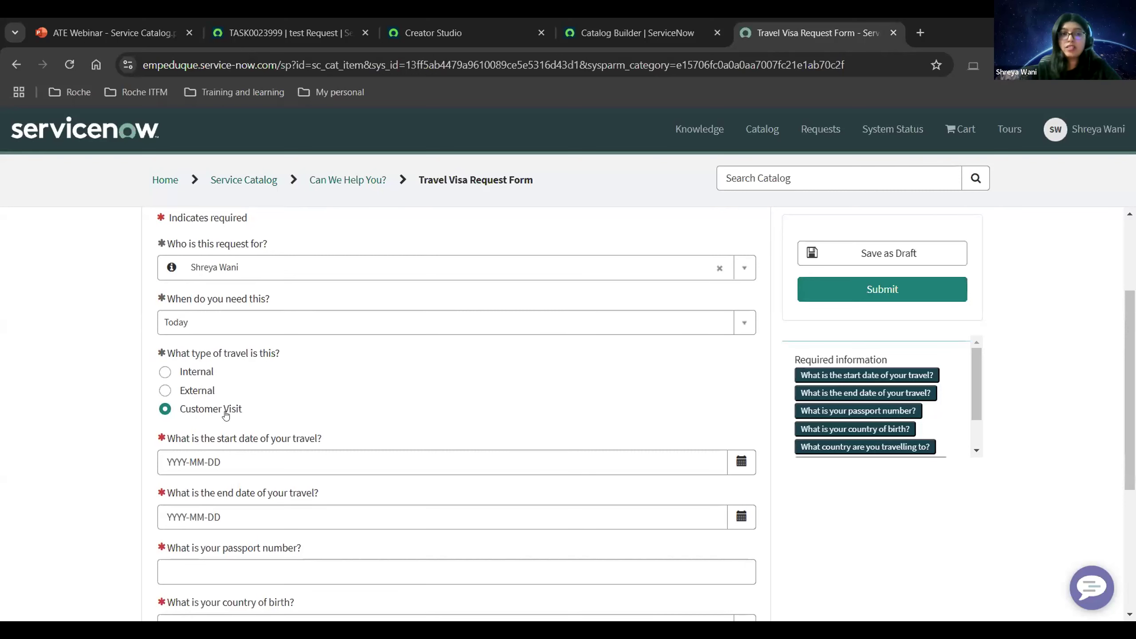
scroll(198, 415, down, 5)
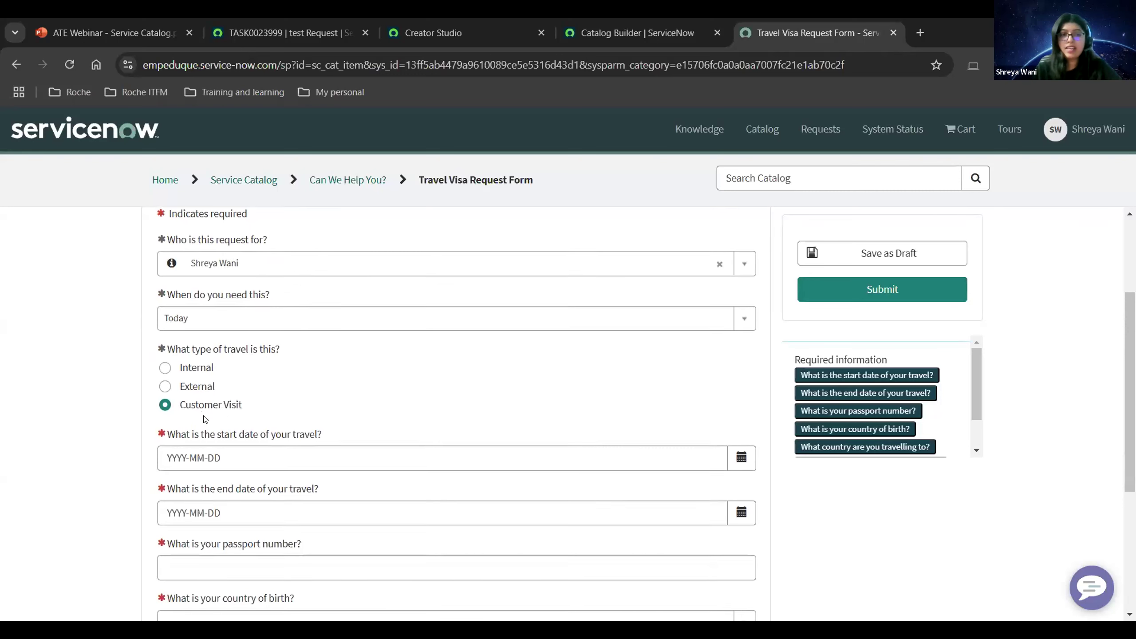
scroll(270, 381, up, 1)
scroll(250, 430, down, 2)
scroll(259, 438, up, 9)
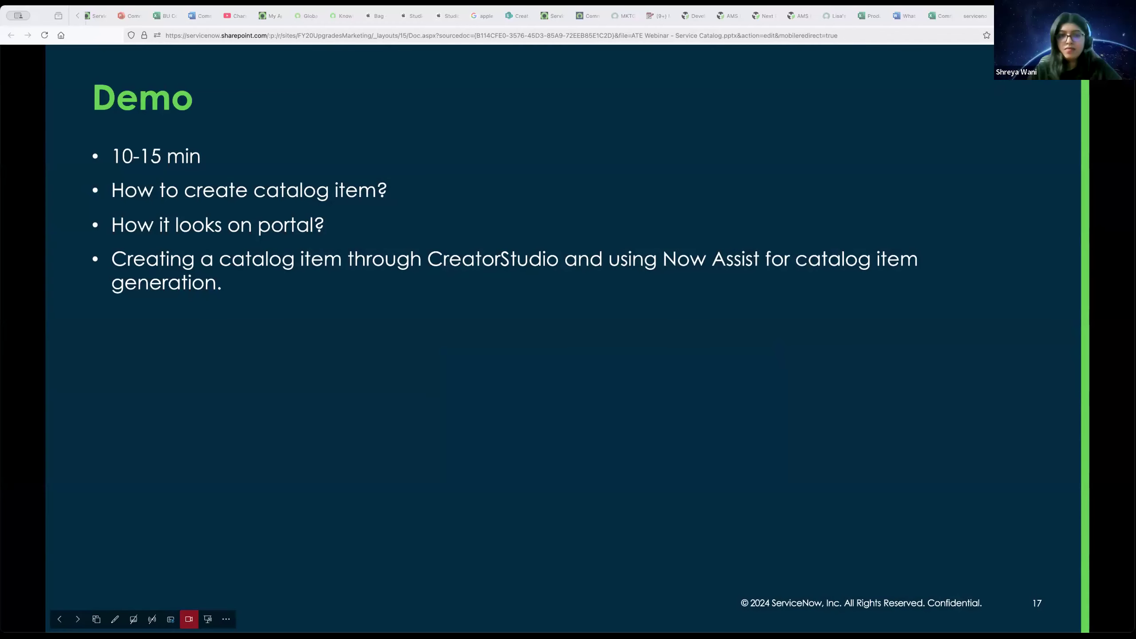
Exit the full-screen slideshow and move the browser window to the right.
key(Escape)
drag(343, 25, 474, 29)
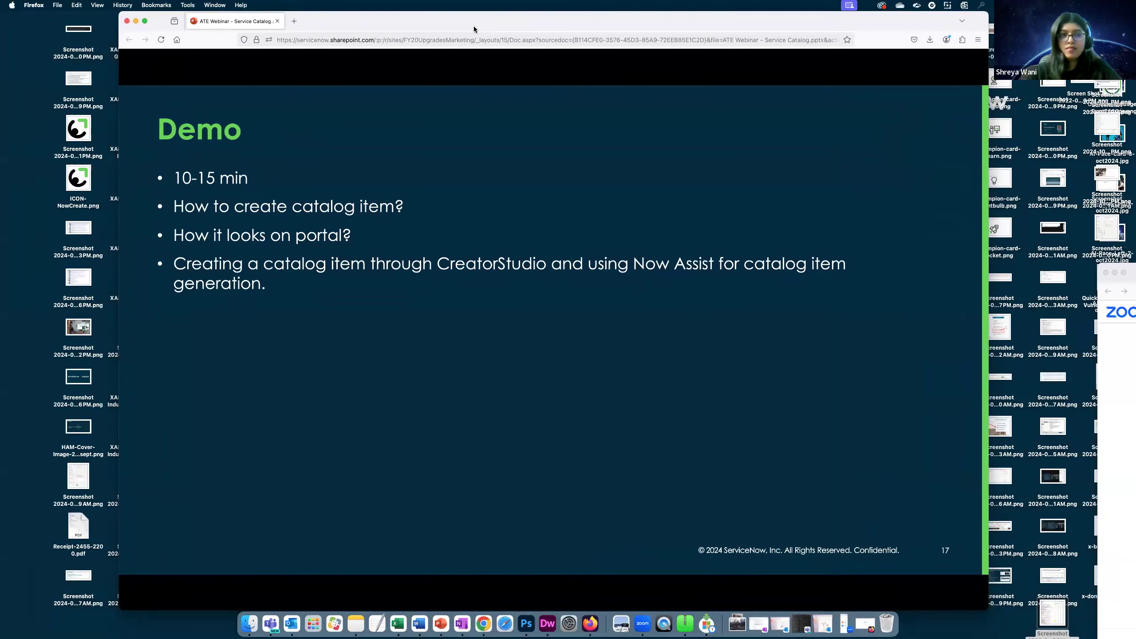